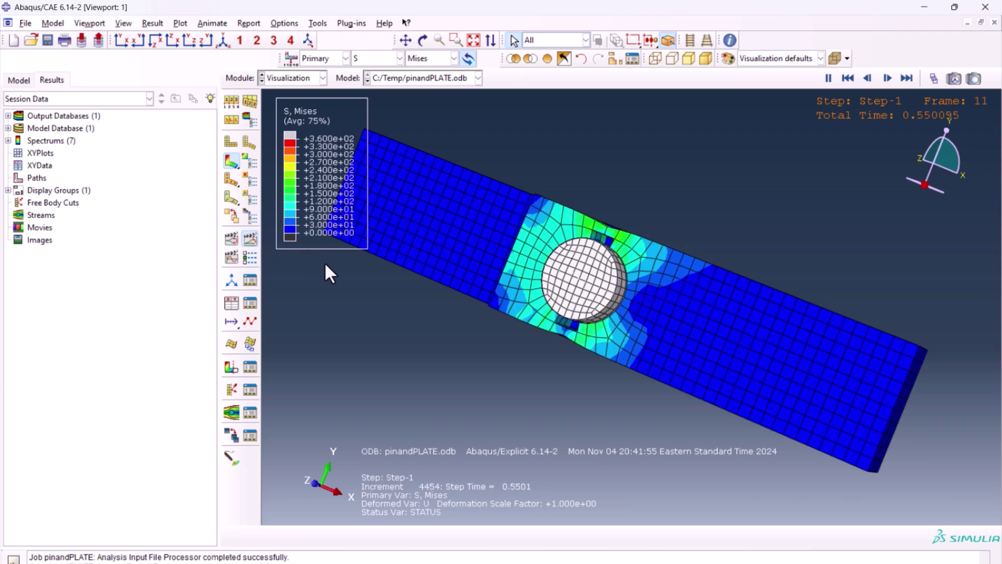
left_click_drag(535, 339, 600, 292, "ctrl+alt")
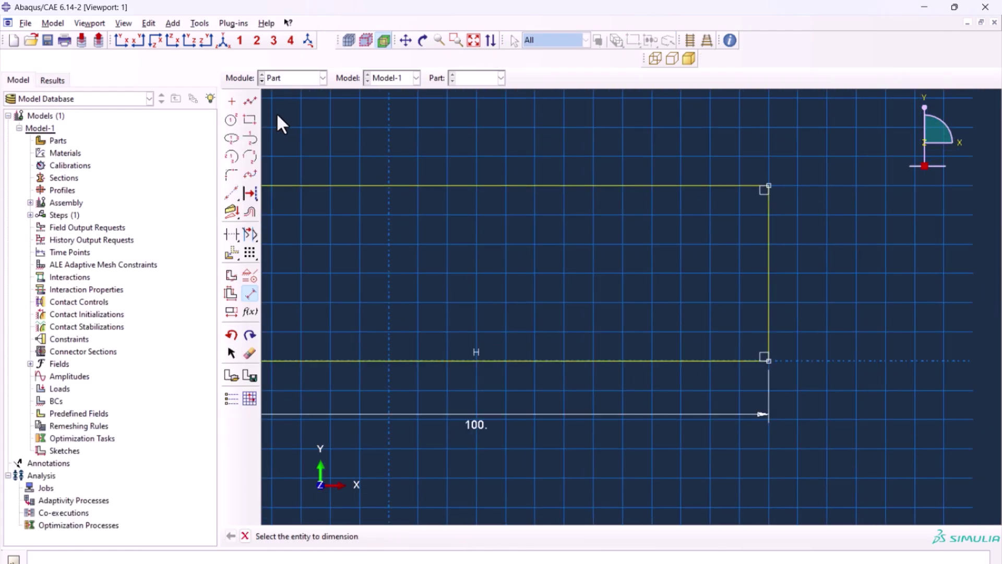
left_click(231, 120)
left_click(651, 272)
left_click(593, 269)
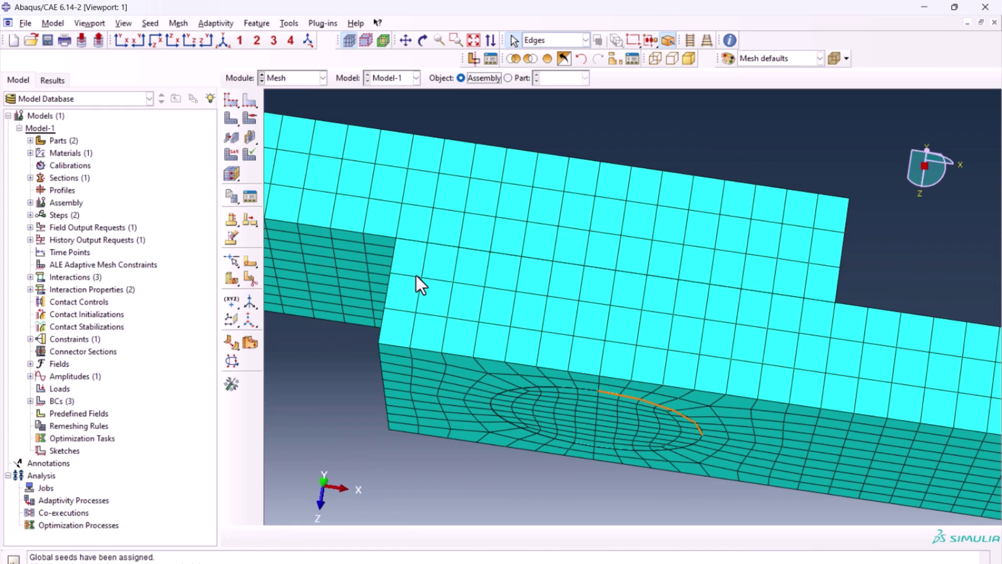
left_click(286, 79)
left_click(276, 154)
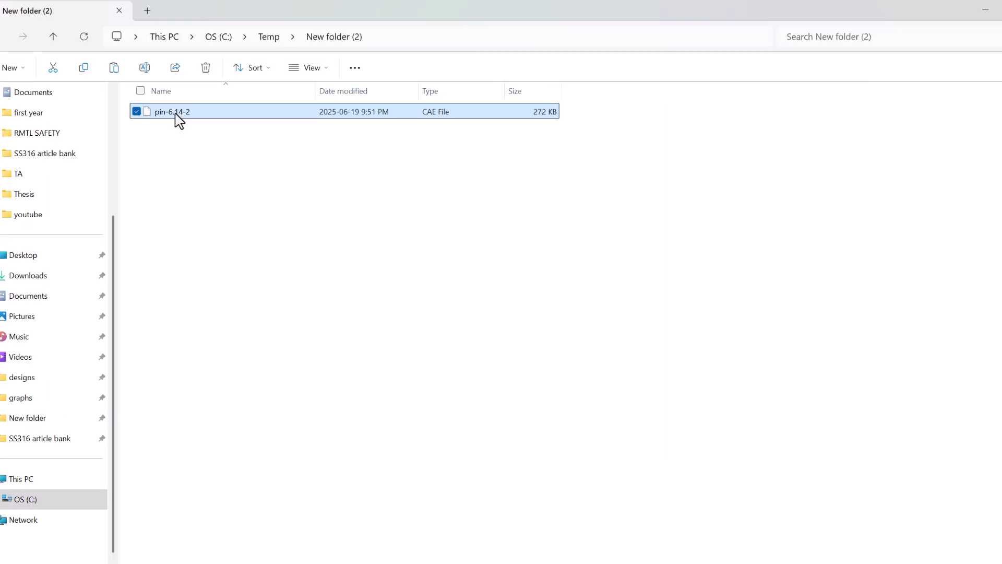
Step: Open the pin-6.14-2 model database and switch to the Assembly module
double_click(176, 114)
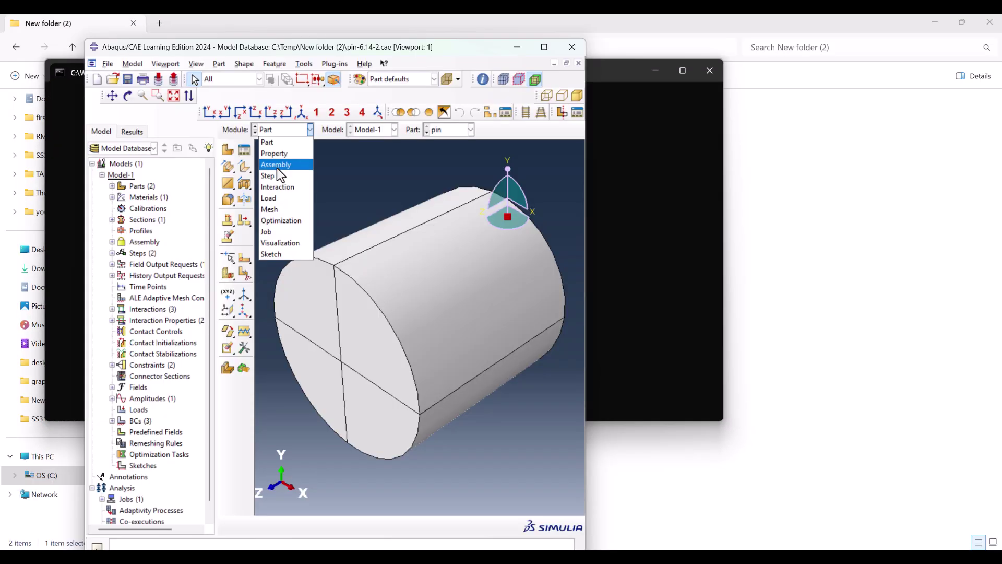
left_click(277, 166)
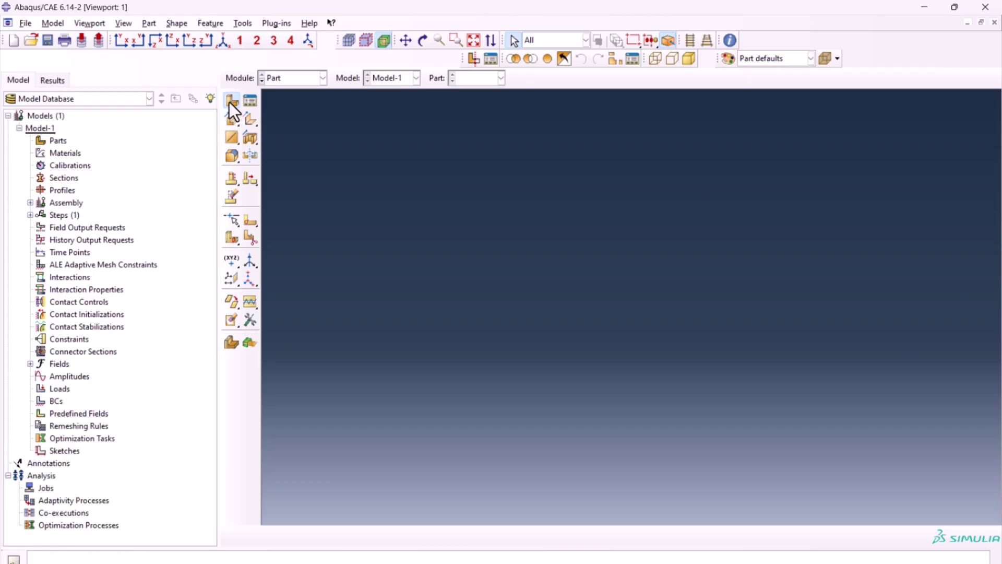
Step: Create a 3D deformable solid extrusion part named plate with an approximate size of 200
left_click(233, 101)
type("plate")
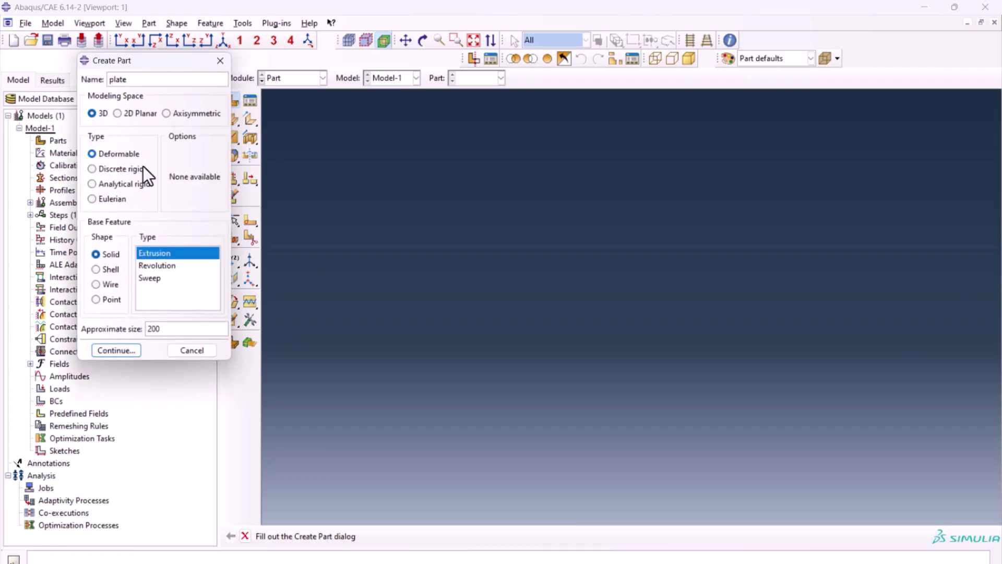
left_click(134, 346)
Step: Sketch a horizontal rectangle with its upper-left corner at (-35, 20) and its base on the horizontal axis
left_click(248, 122)
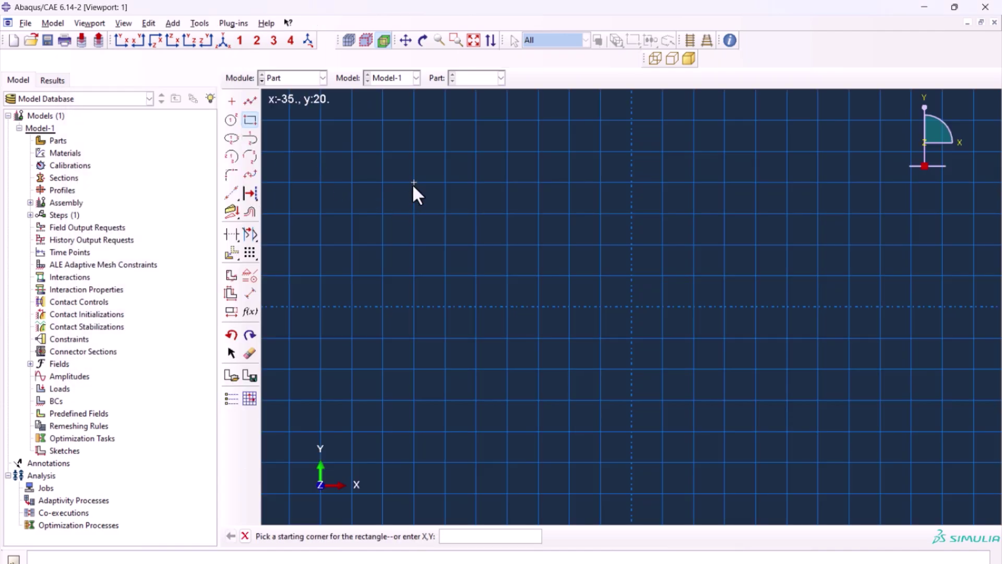
left_click(414, 183)
left_click(817, 306)
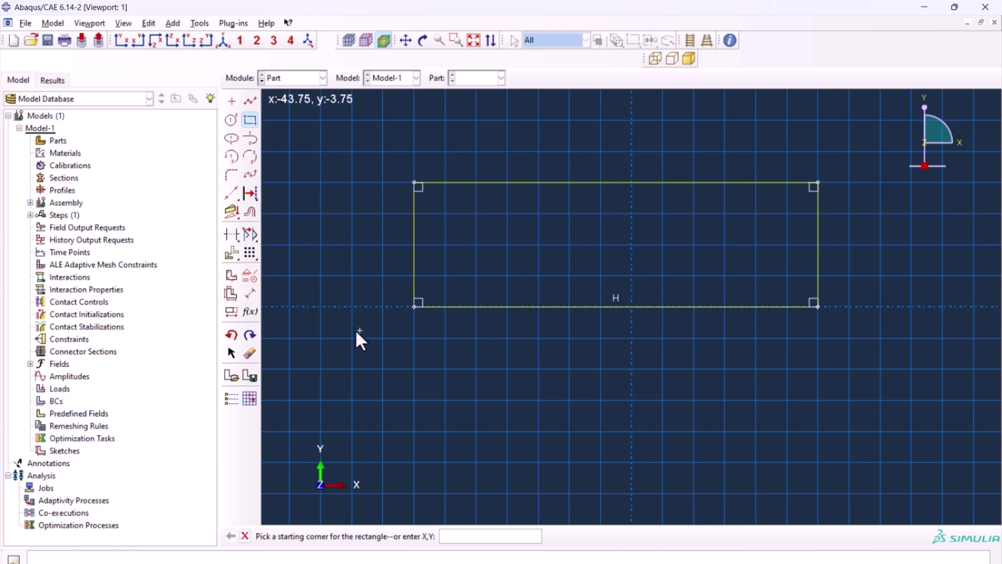
Step: Dimension the rectangle's left vertical edge and set its height to 30
left_click(249, 293)
left_click(415, 236)
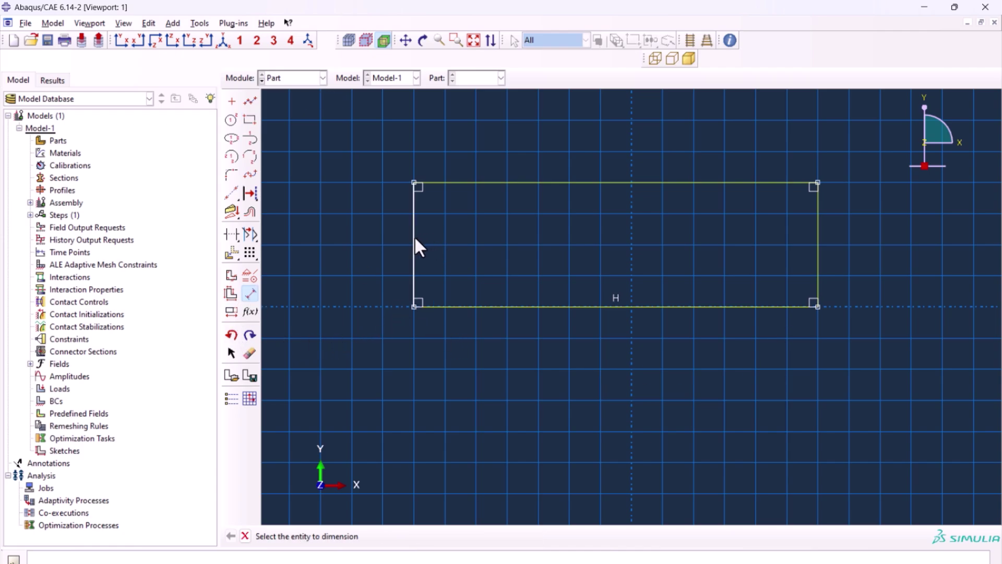
left_click(361, 229)
type("30")
key("Return")
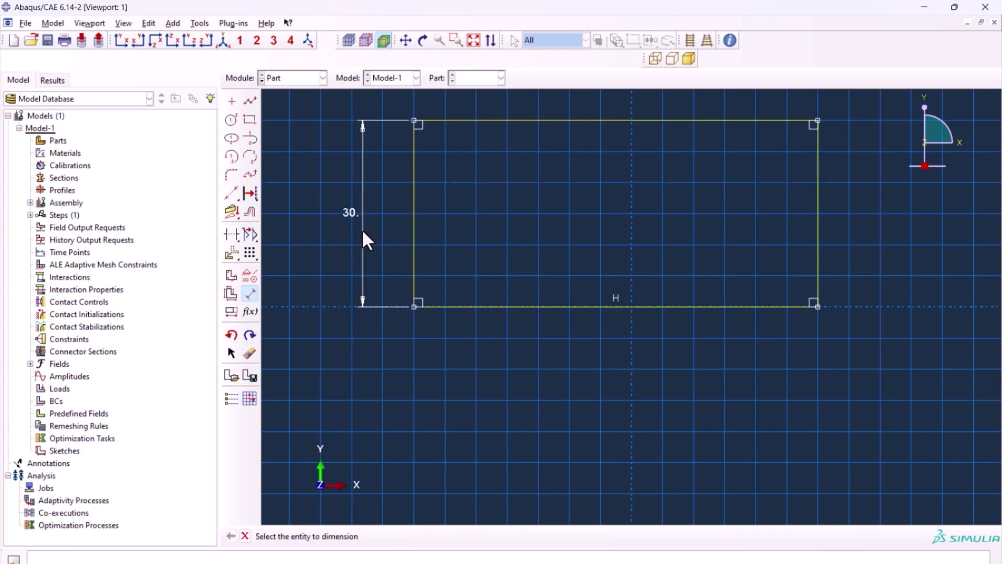
Step: Dimension the rectangle's bottom edge and set its length to 100
left_click(461, 307)
left_click(445, 364)
type("100")
key("Return")
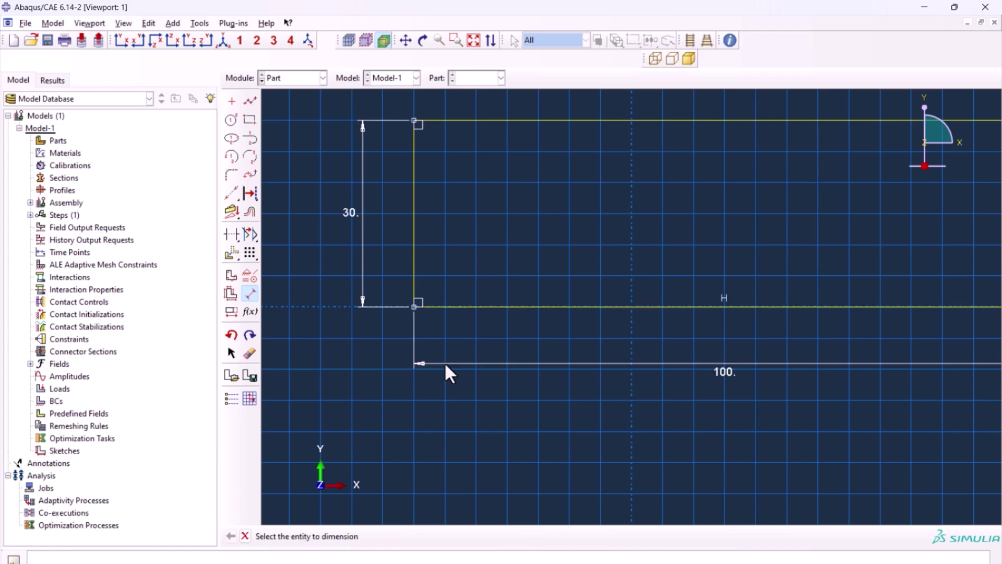
Step: Sketch a circle of radius about 10 near the rectangle's right end, centred at about (45, 15)
scroll(365, 371, "down", 4)
scroll(849, 230, "up", 3)
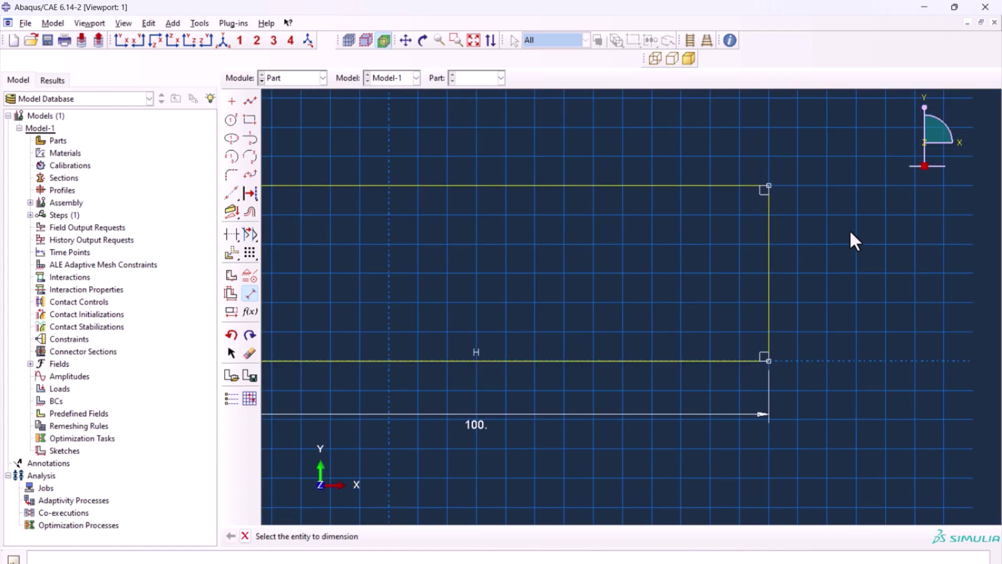
left_click(233, 120)
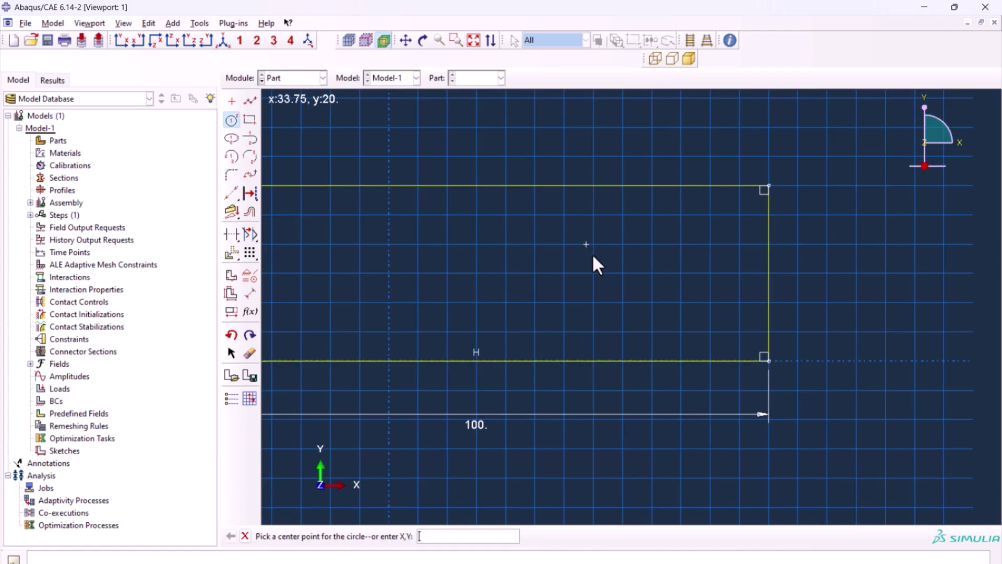
left_click(652, 273)
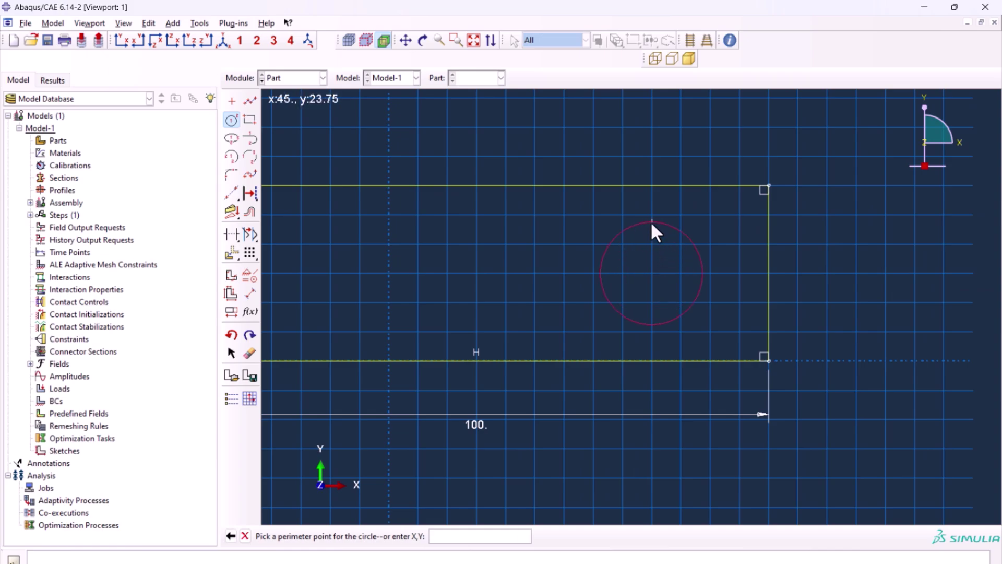
left_click(649, 216)
Step: Dimension the circle's radius as 10 and leave the dimension command
left_click(250, 293)
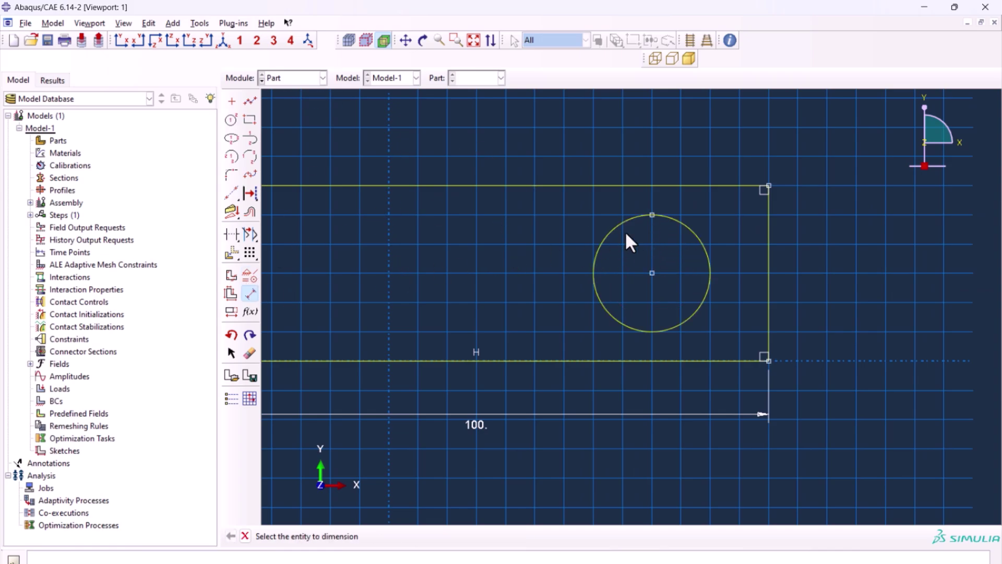
left_click(624, 227)
left_click(538, 132)
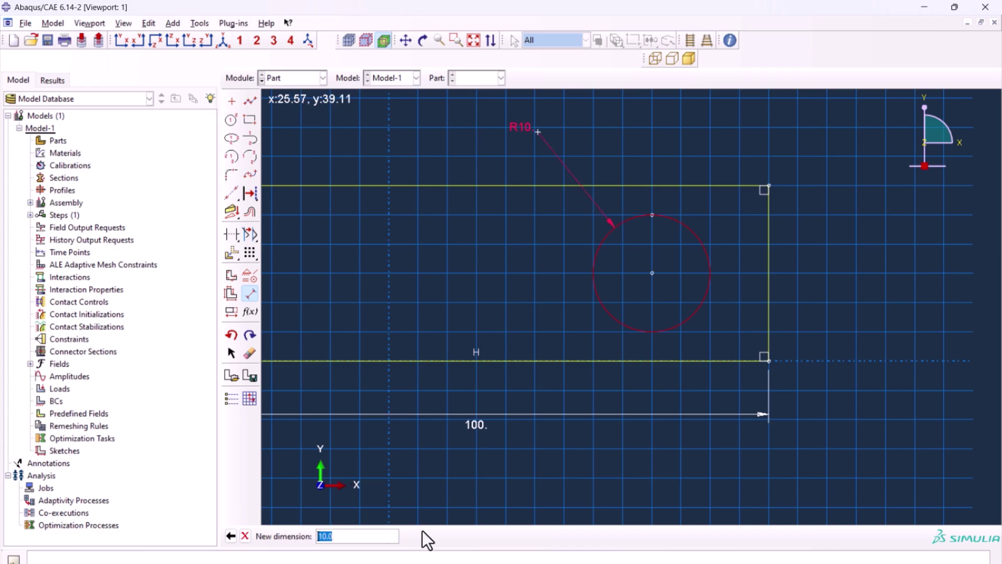
key("Return")
key("Escape")
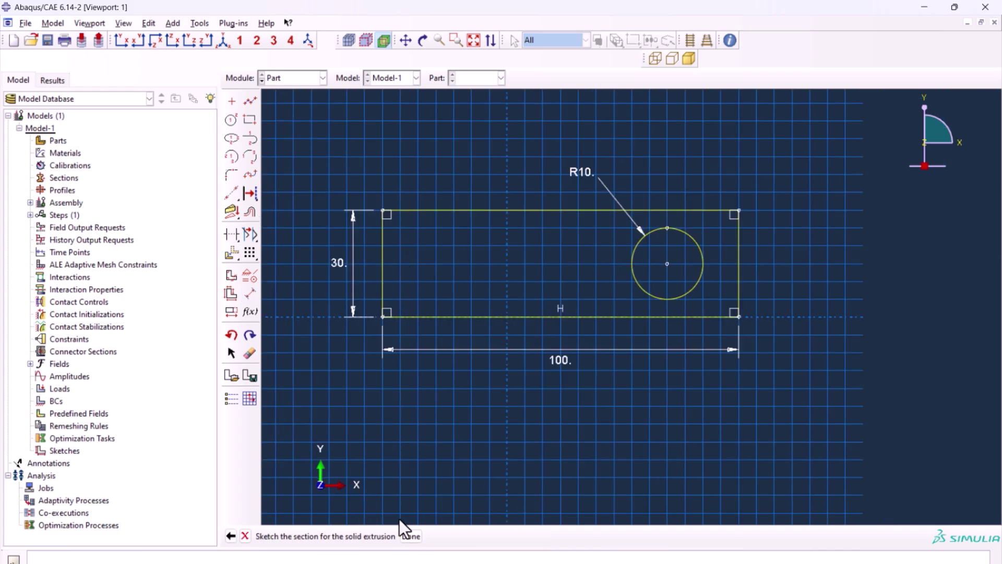
Step: Finish the section sketch and extrude it to a depth of 10
left_click(411, 536)
type("10")
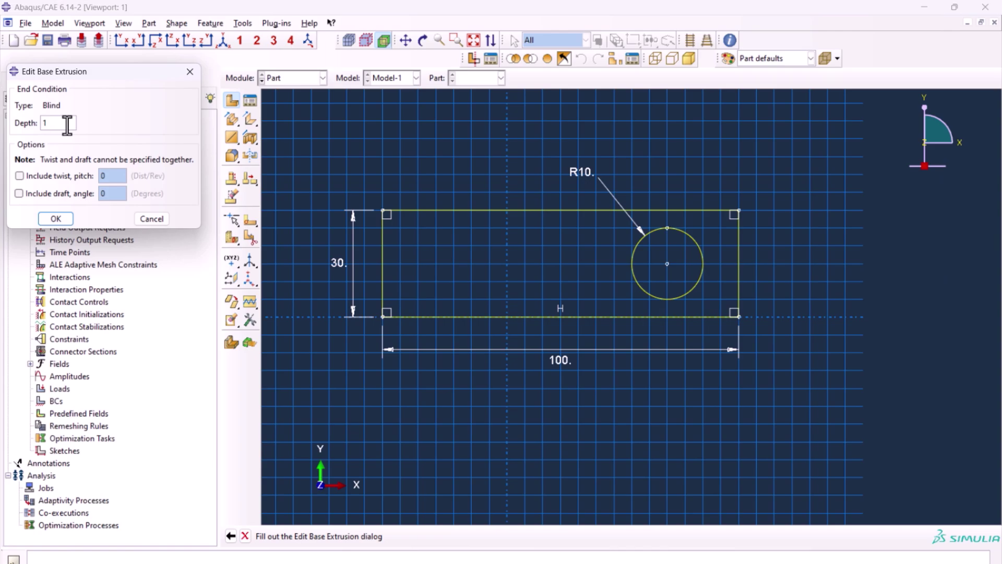
left_click(71, 220)
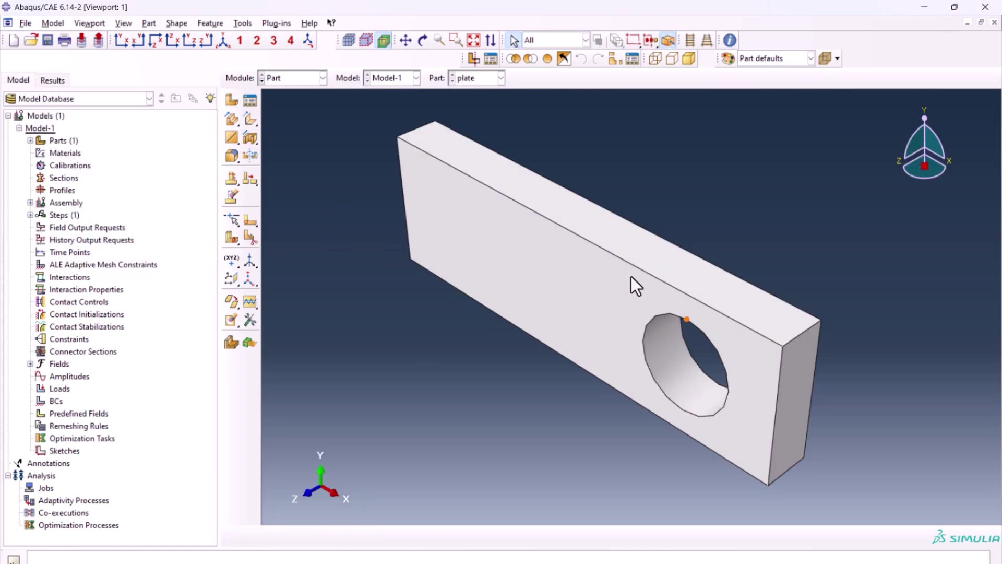
Step: Start a face partition sketch on the plate's large front face, oriented by the vertical edge at the hole end
left_click(250, 220)
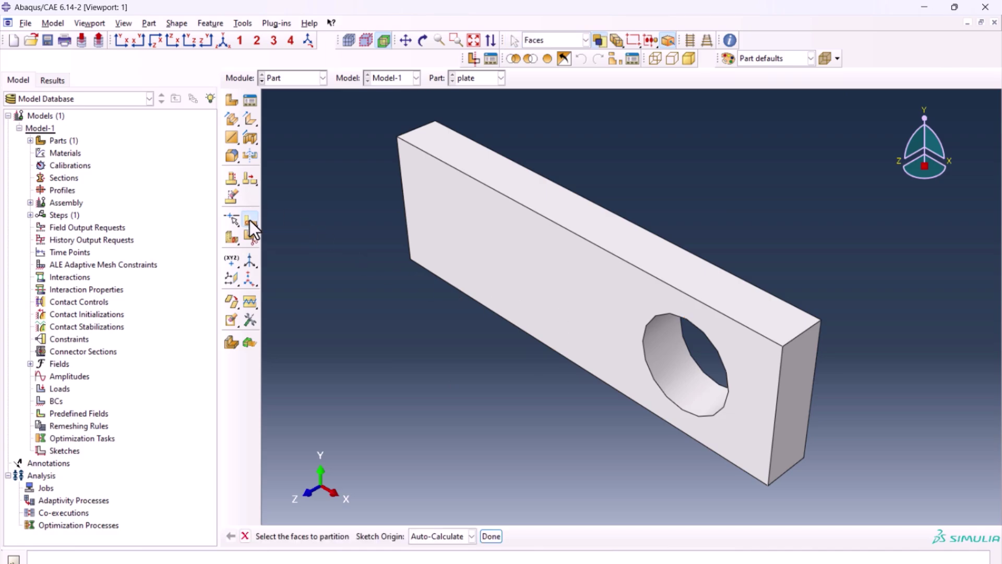
left_click(522, 279)
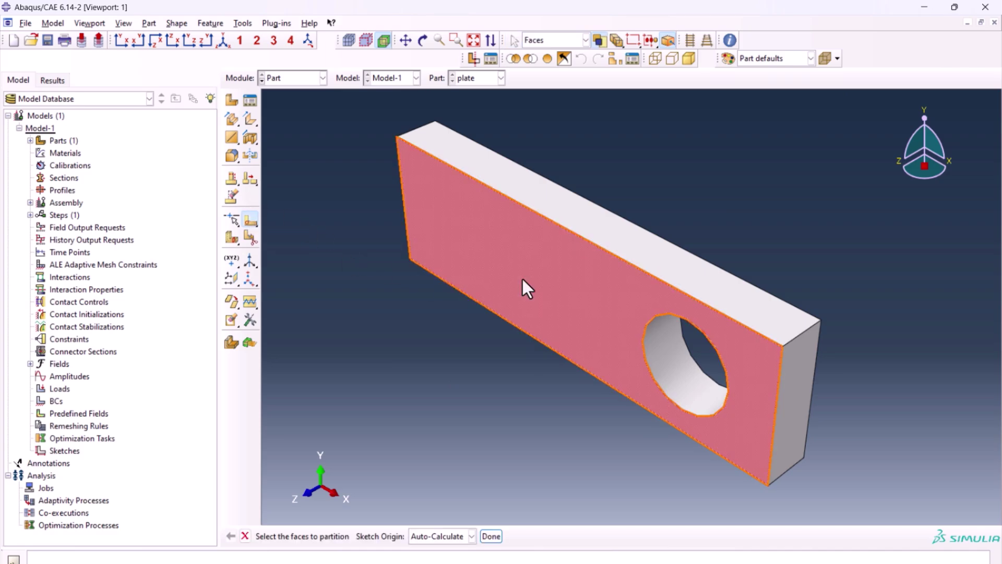
left_click(490, 536)
left_click(777, 394)
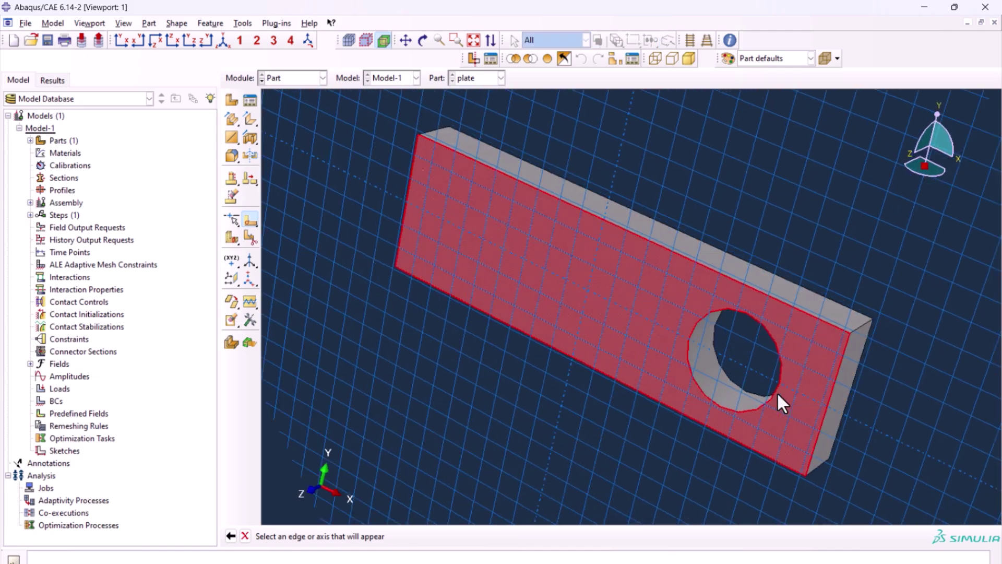
Step: Sketch a vertical line across the full height of the face, to the left of the hole
left_click(250, 99)
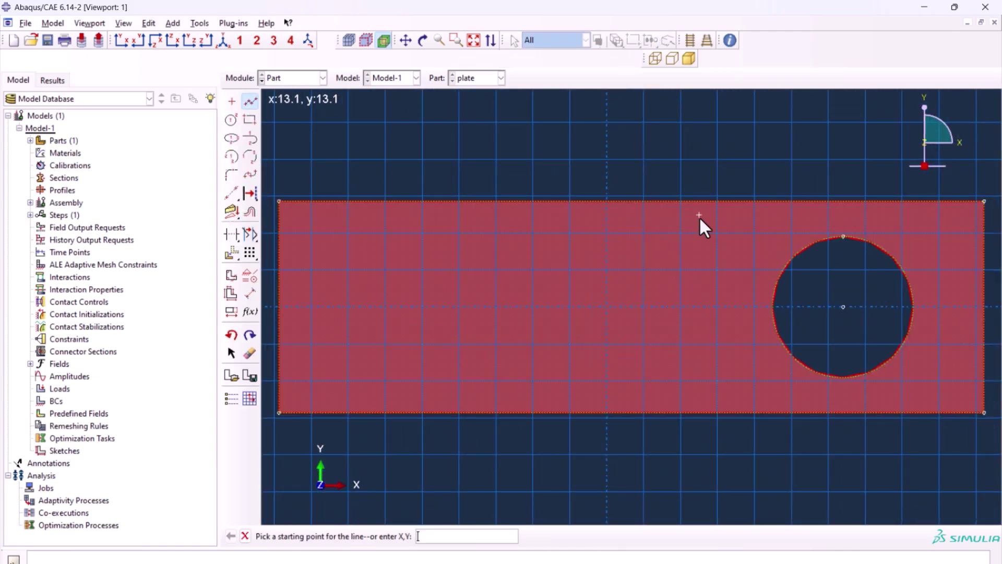
left_click(717, 201)
left_click(718, 412)
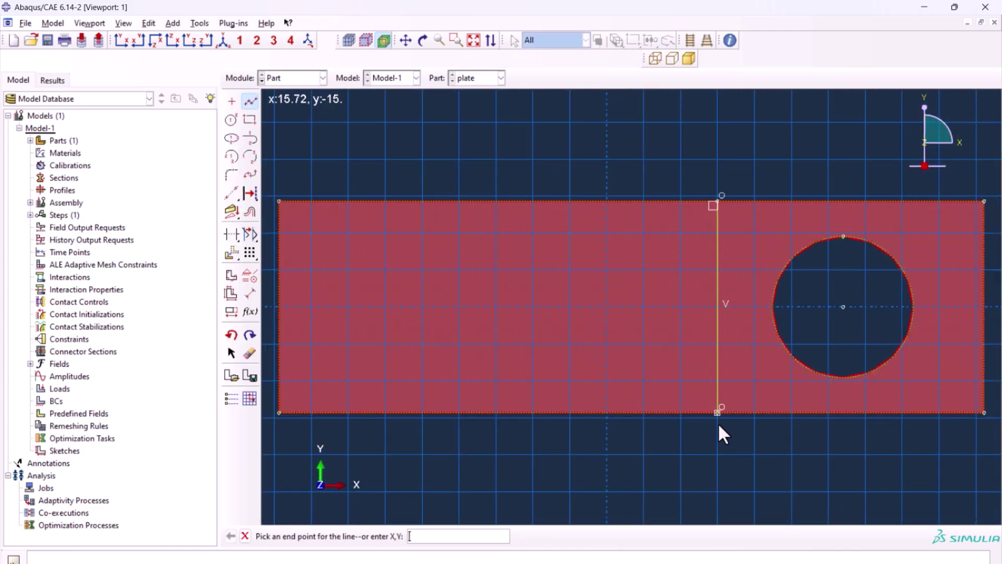
key("Escape")
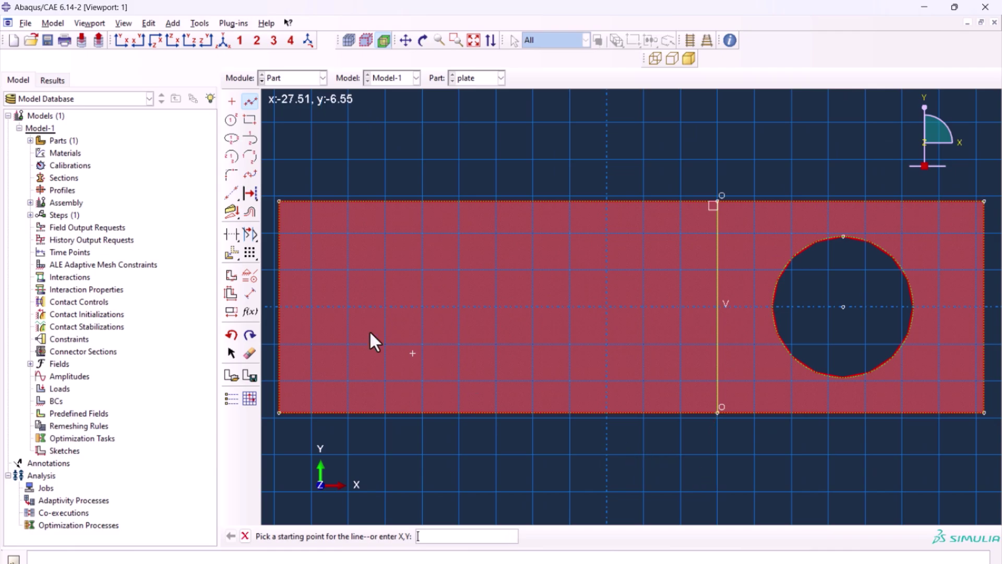
Step: Set the partition line's distance from the plate's right edge to 40 and finish the partition sketch
left_click(250, 293)
left_click(716, 230)
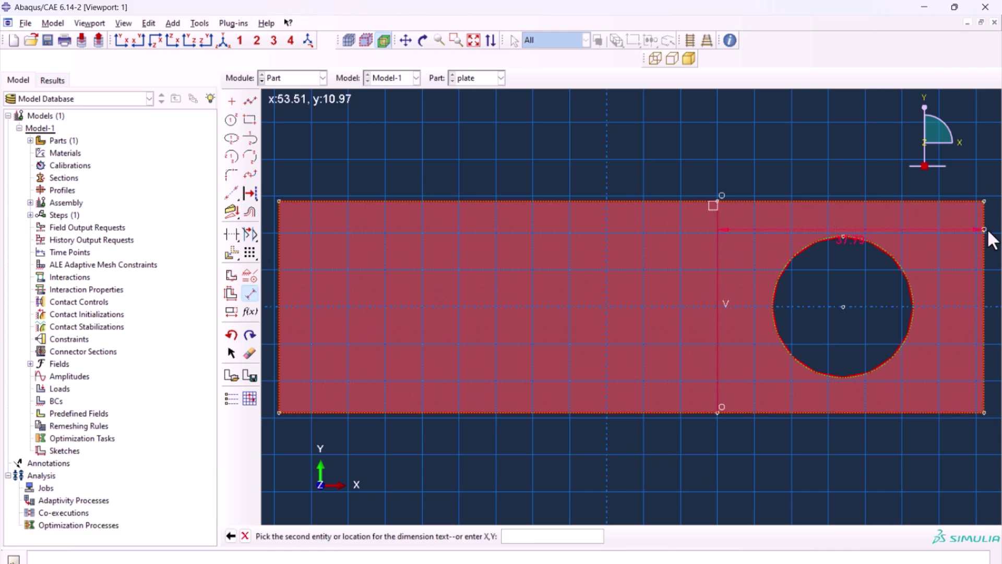
left_click(984, 214)
left_click(748, 105)
type("40")
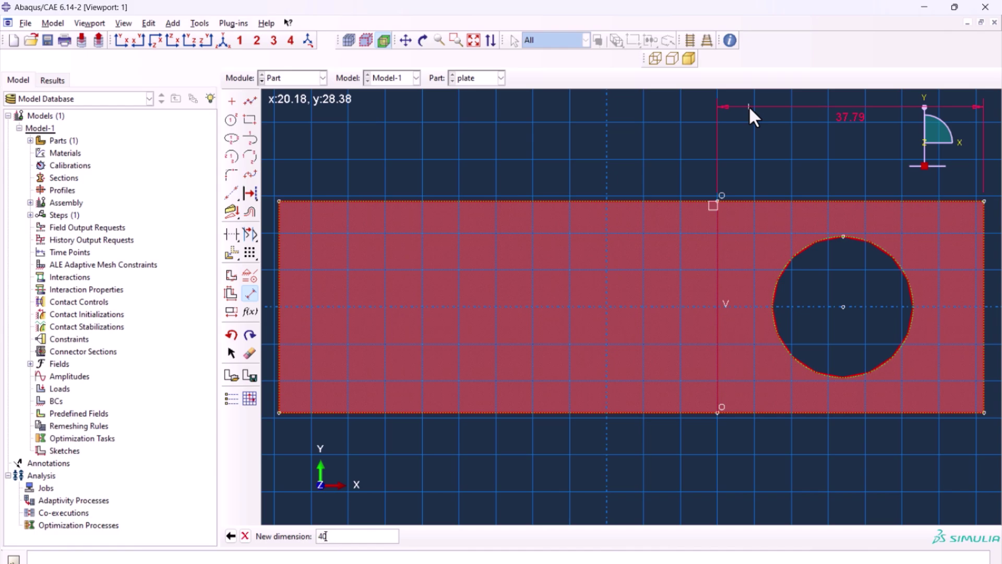
key("Return")
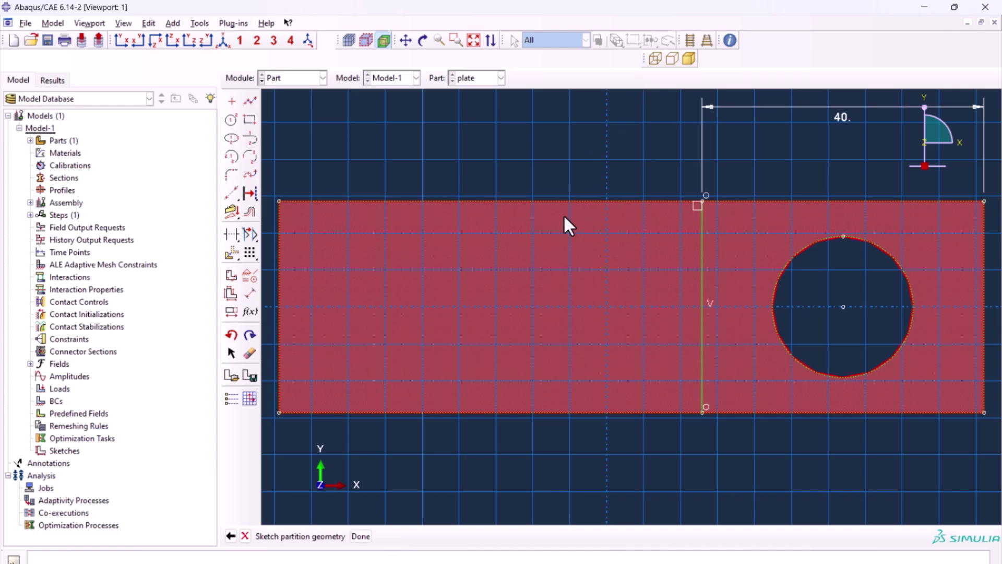
middle_click(565, 216)
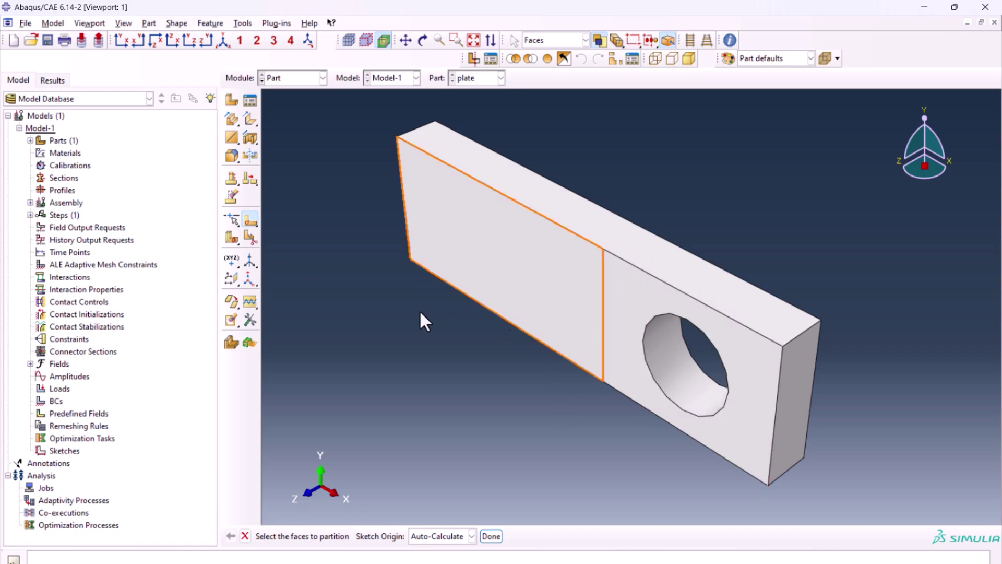
Step: Partition the plate's cell by sweeping the vertical partition line along the short thickness edge at the upper-left end
left_click(233, 239)
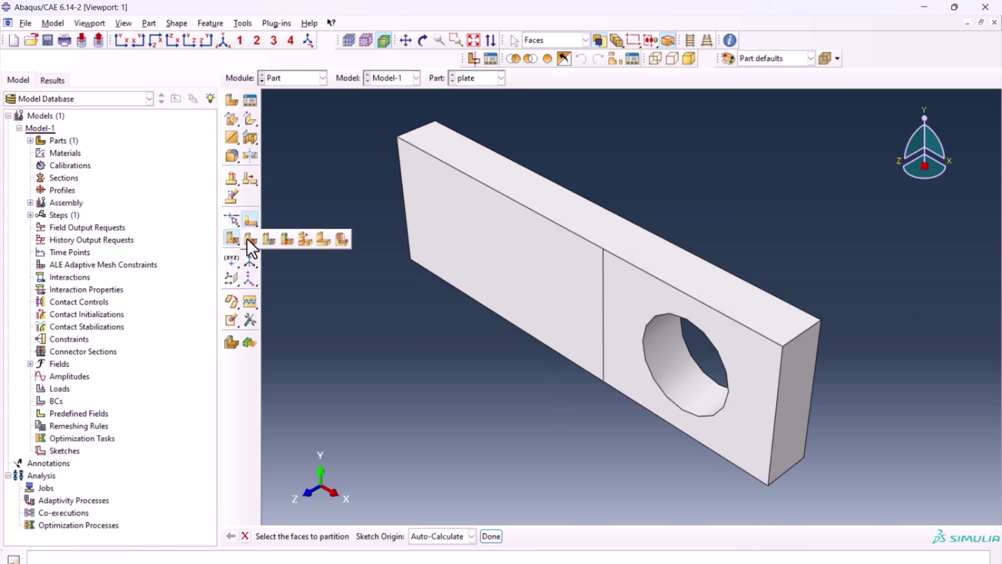
left_click(304, 236)
left_click(604, 280)
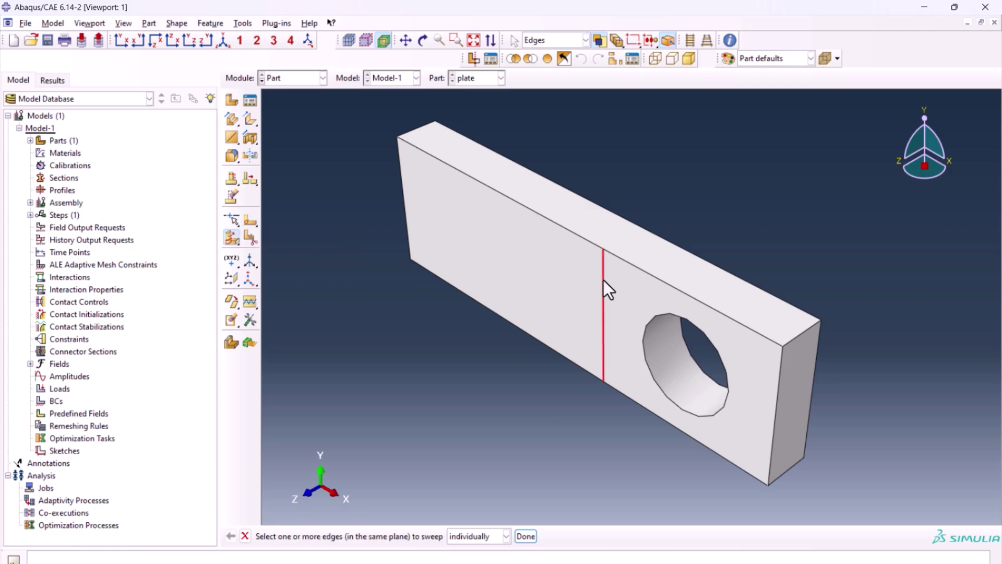
middle_click(524, 380)
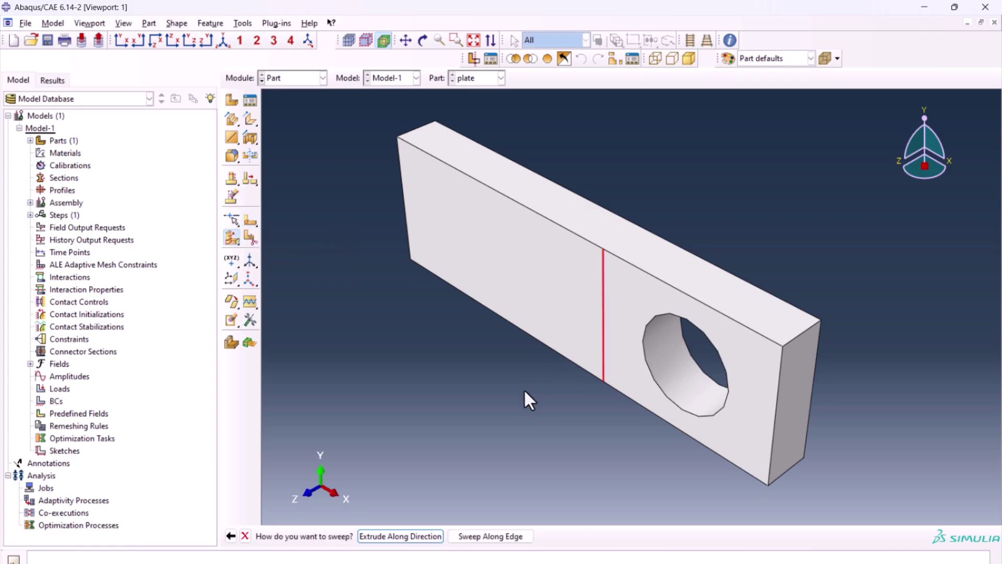
left_click(489, 536)
left_click(416, 135)
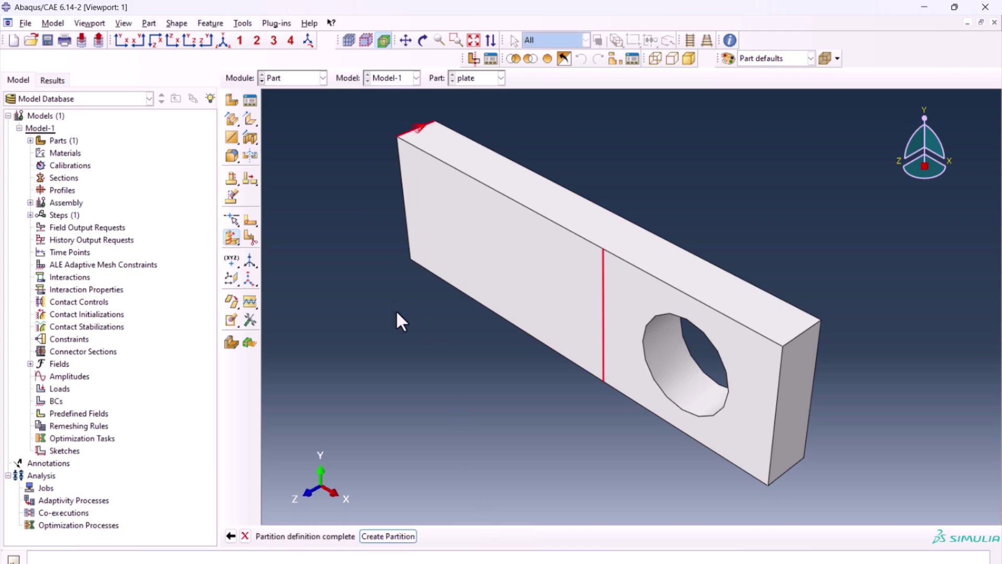
left_click(399, 537)
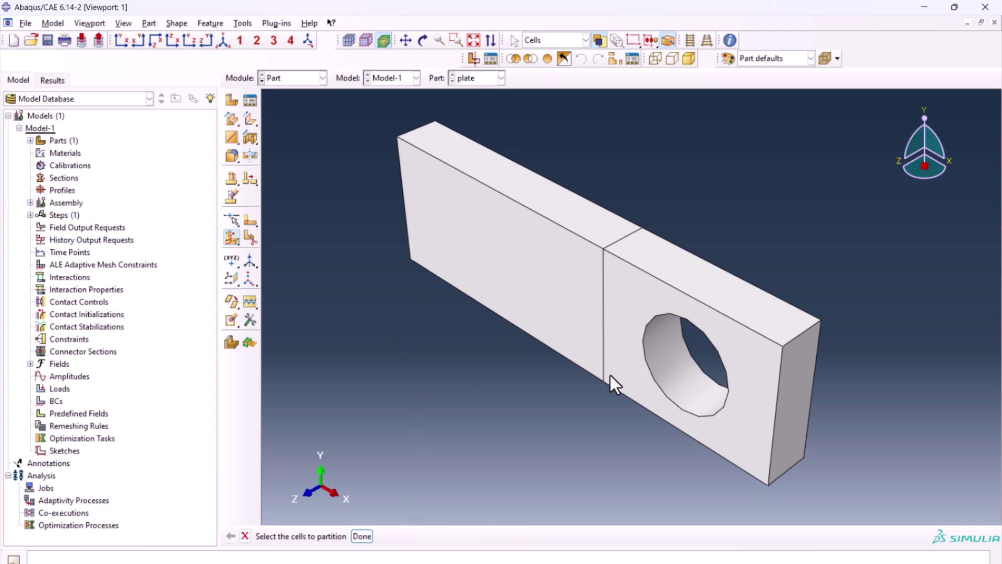
Step: Create a new 3D deformable solid extrusion part named pin with an approximate size of 200
left_click_drag(610, 375, 234, 114, "ctrl+alt")
left_click(231, 100)
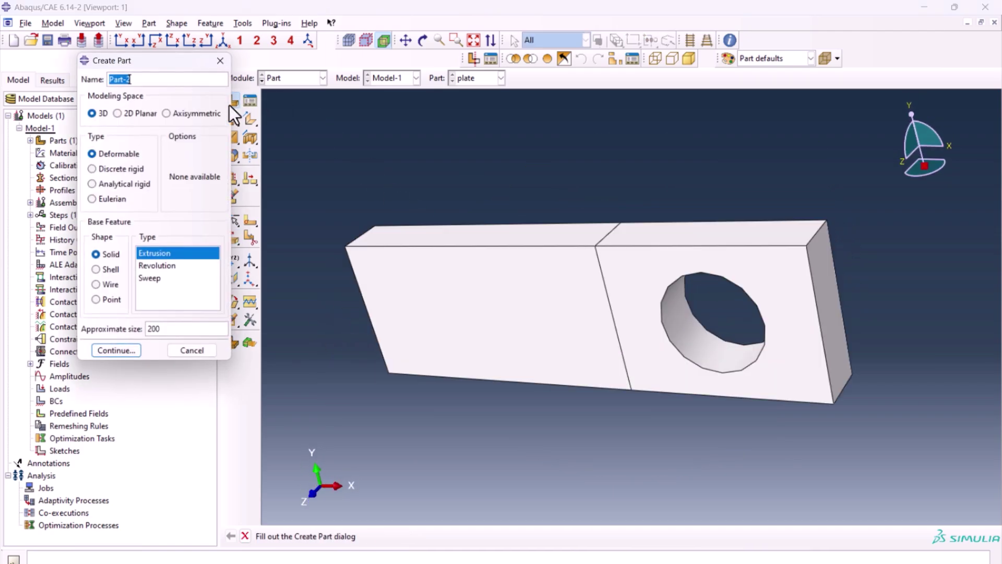
type("pin")
left_click(117, 349)
Step: Sketch a circle centred on the origin and dimension its radius to 10
left_click(232, 121)
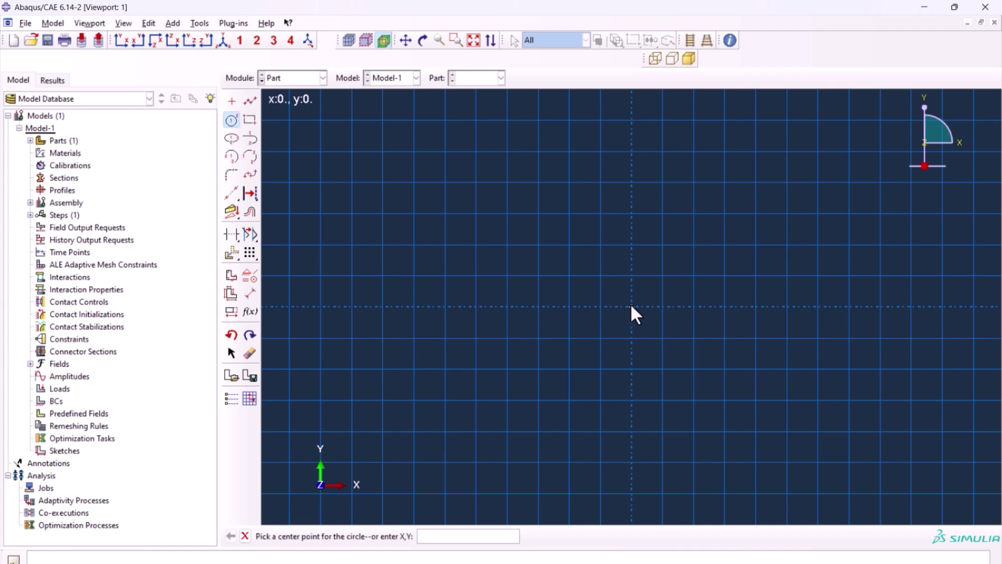
left_click(632, 307)
left_click(632, 214)
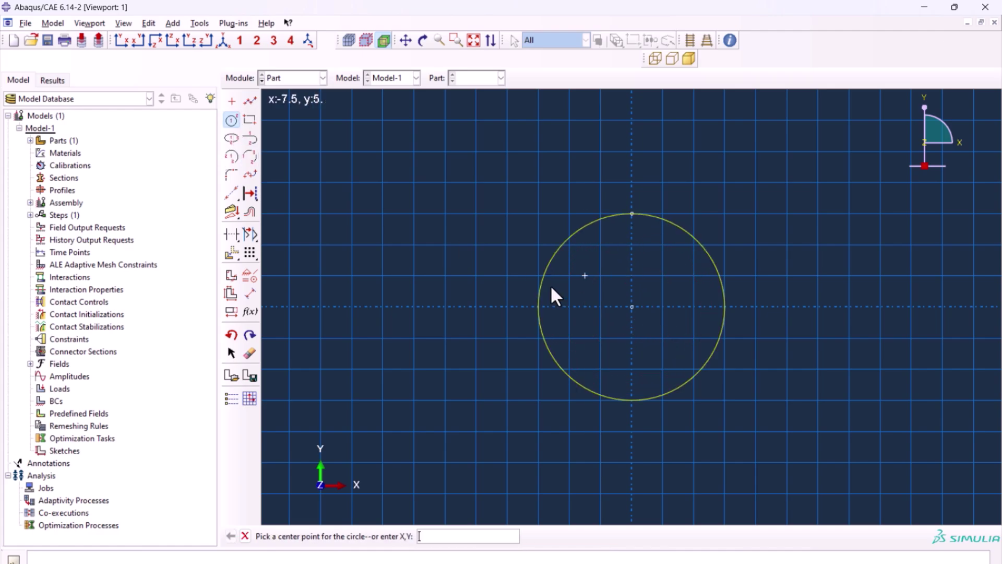
left_click(250, 293)
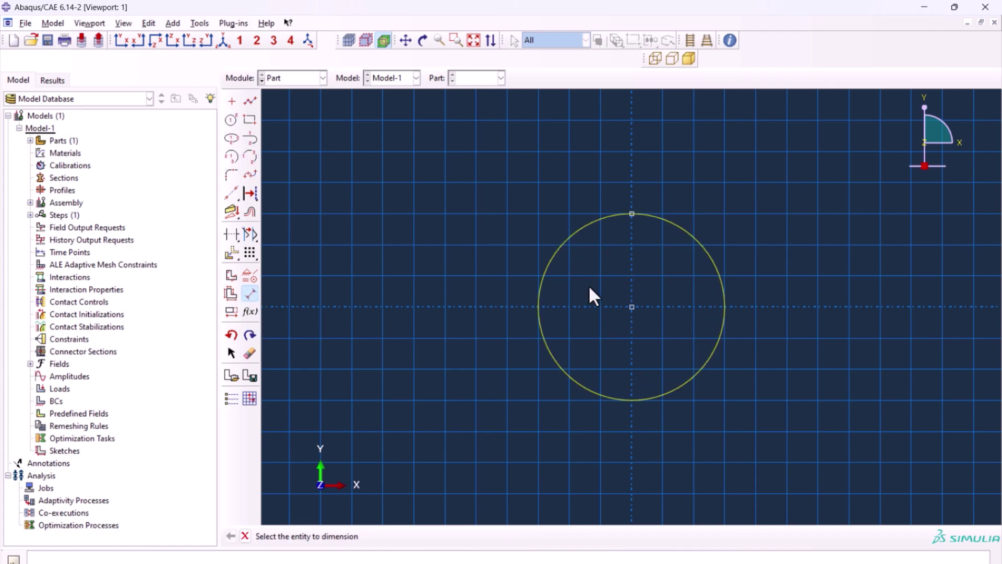
left_click(550, 264)
left_click(349, 222)
type("10")
key("Return")
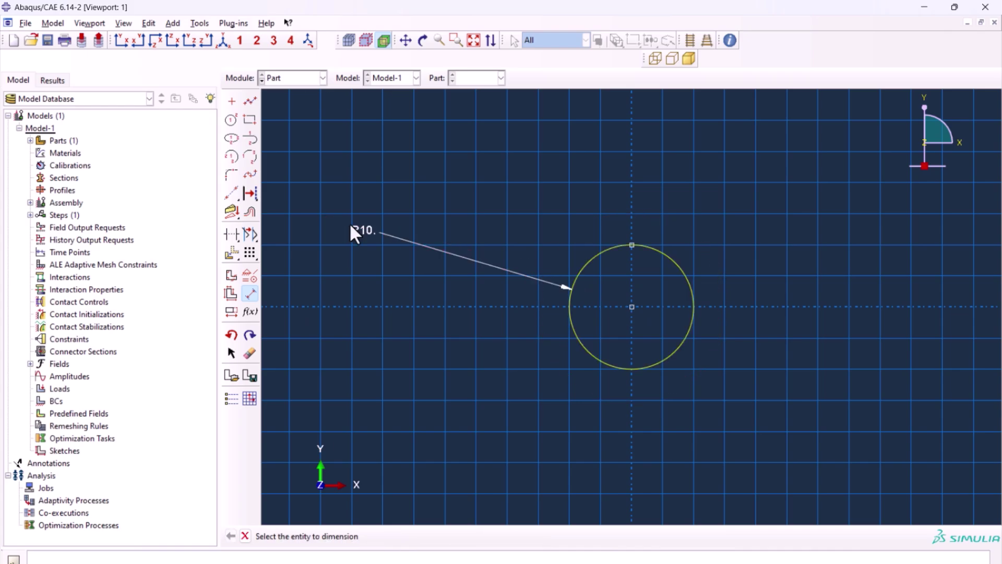
Step: Finish the circle sketch and extrude it to a depth of 20
middle_click(463, 359)
middle_click(459, 354)
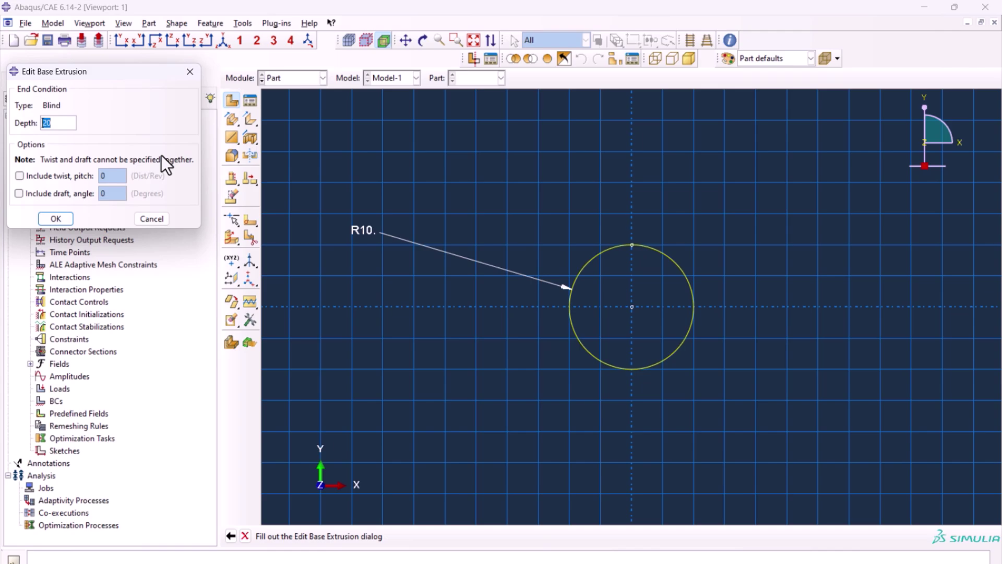
left_click(55, 218)
Step: Display the pin part and switch to the Property module
left_click(451, 81)
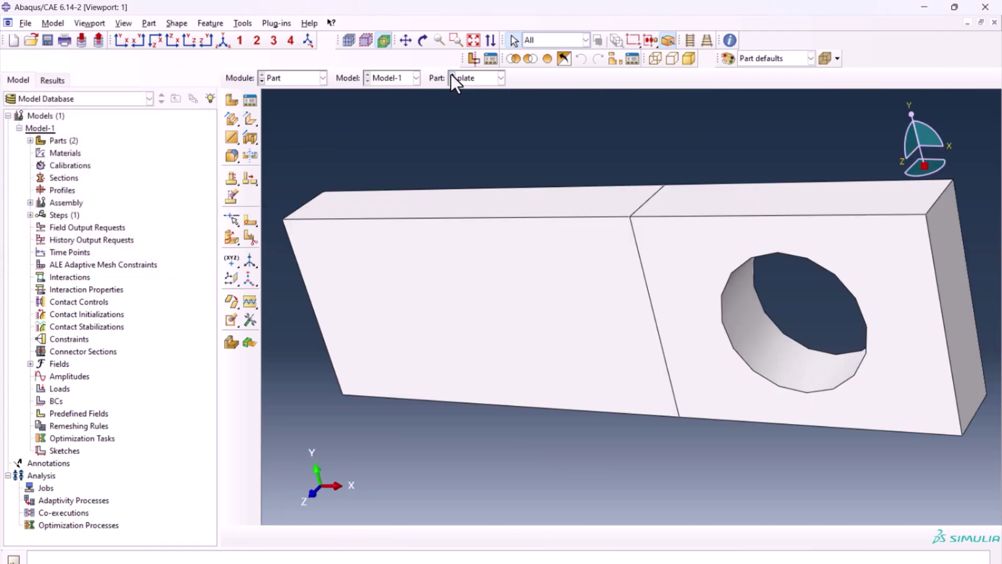
left_click(451, 75)
left_click(323, 77)
left_click(293, 104)
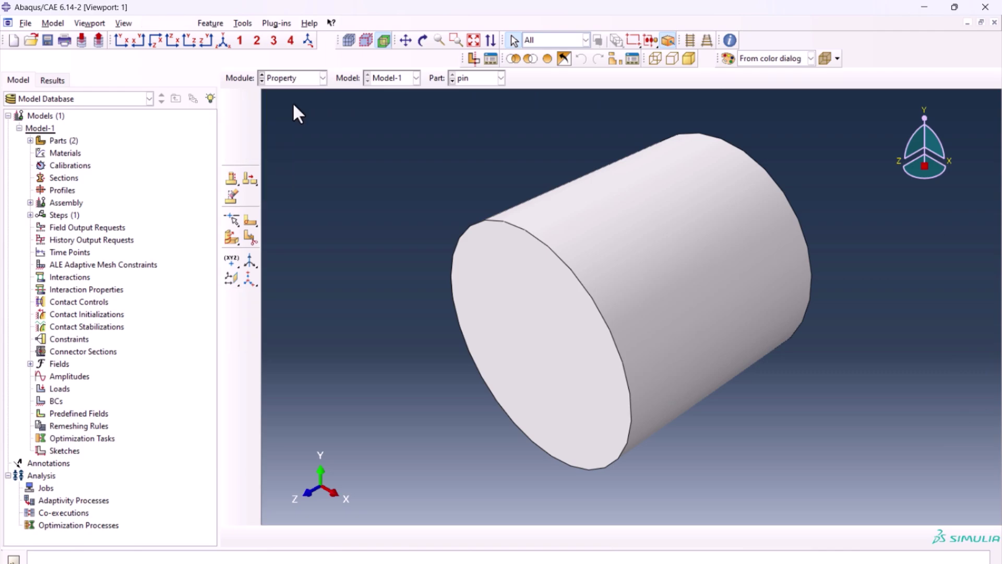
Step: Create a material named Steel and give it a uniform mass density of 7.8e-9
left_click(231, 100)
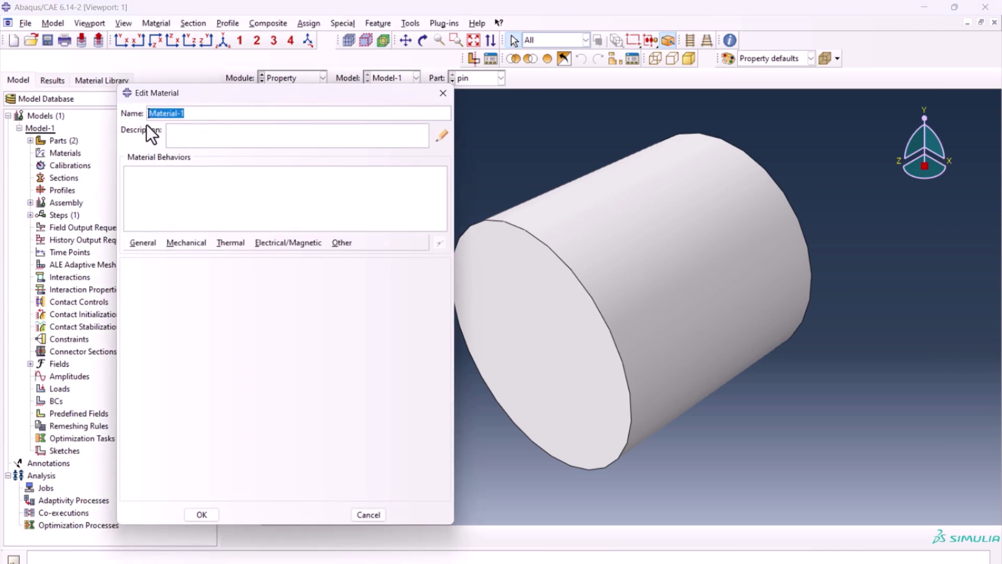
type("Steel")
left_click(139, 243)
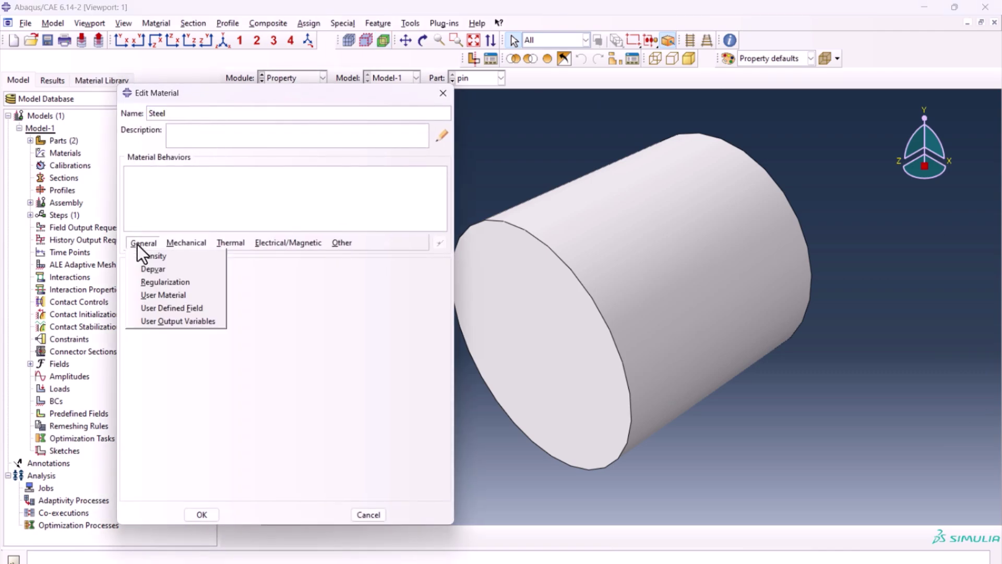
left_click(148, 254)
left_click(168, 372)
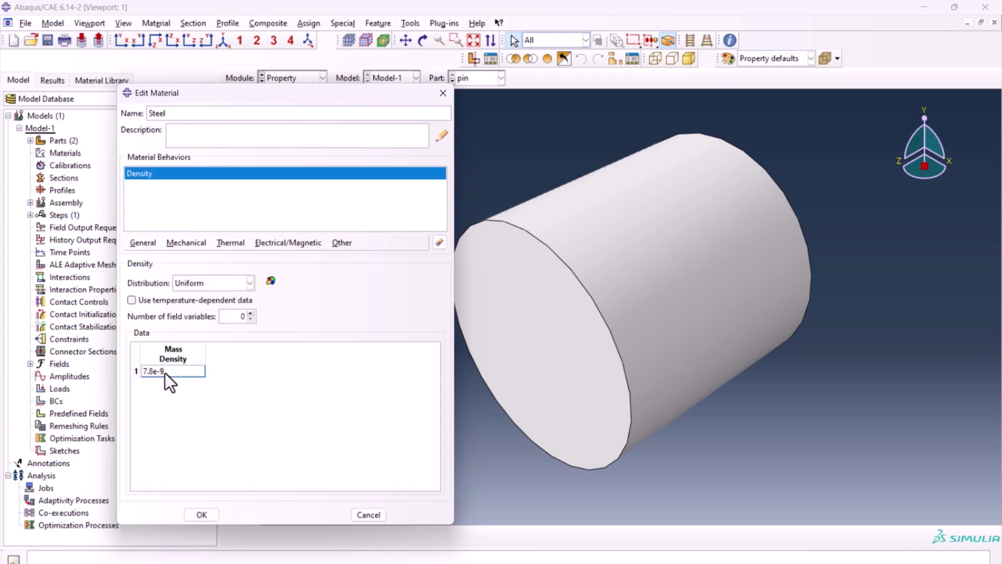
Step: Add isotropic elastic behaviour to Steel with a Young's modulus of 210000 and a Poisson's ratio of 0.33
left_click(186, 243)
mouse_move(255, 256)
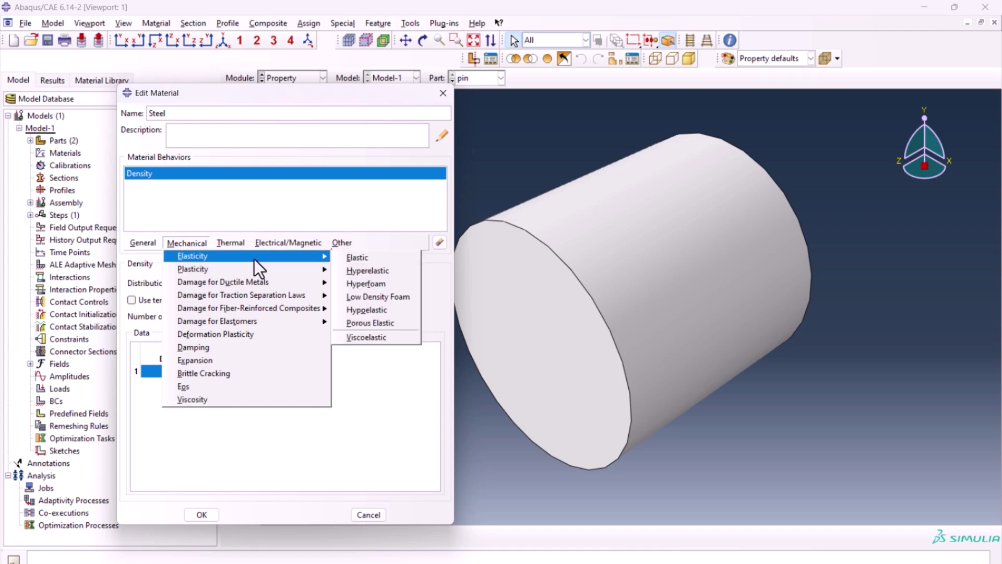
left_click(344, 259)
left_click(164, 421)
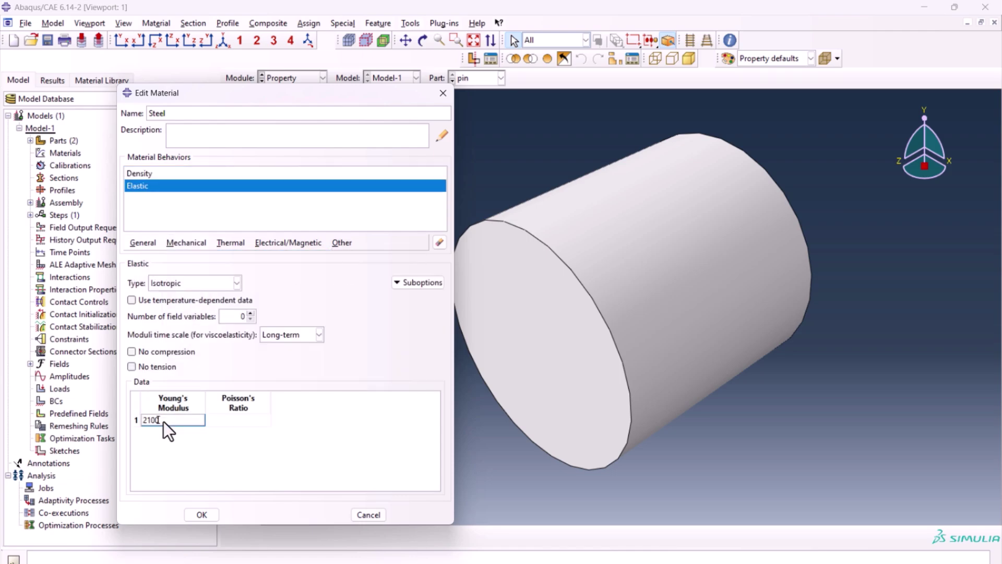
key("Tab")
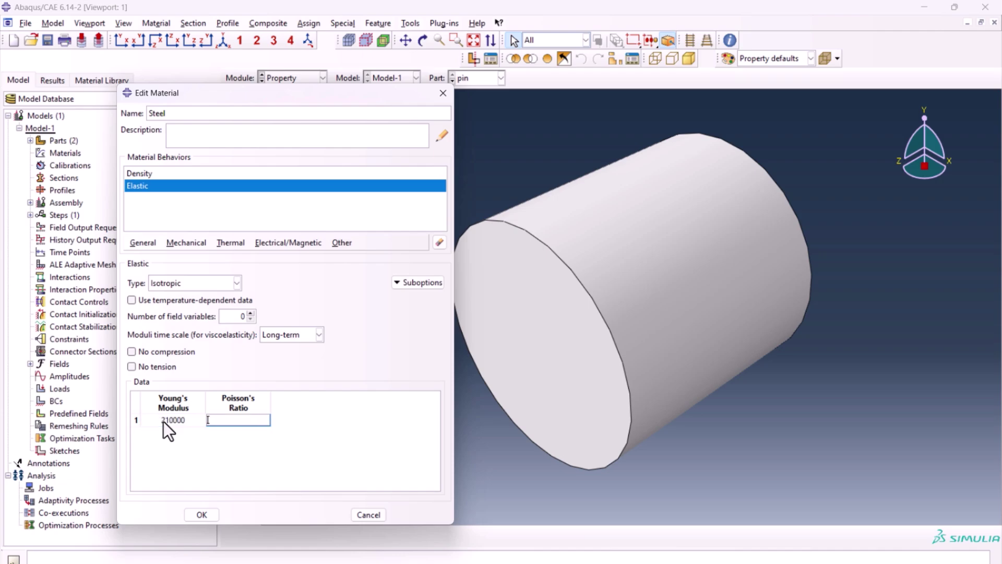
type("0.33")
Step: Add plastic behaviour with isotropic hardening to the Steel material
left_click(186, 243)
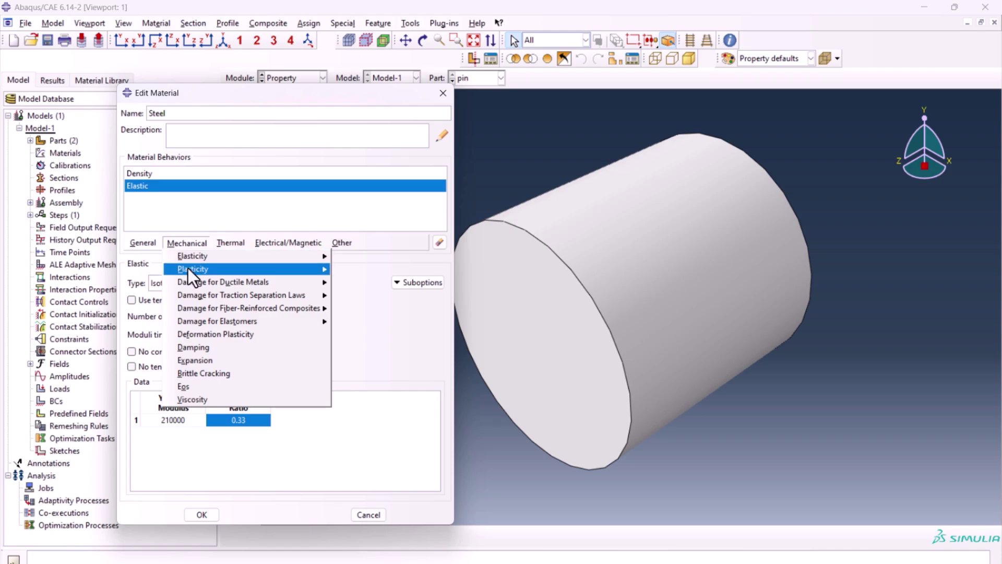
mouse_move(243, 268)
left_click(334, 274)
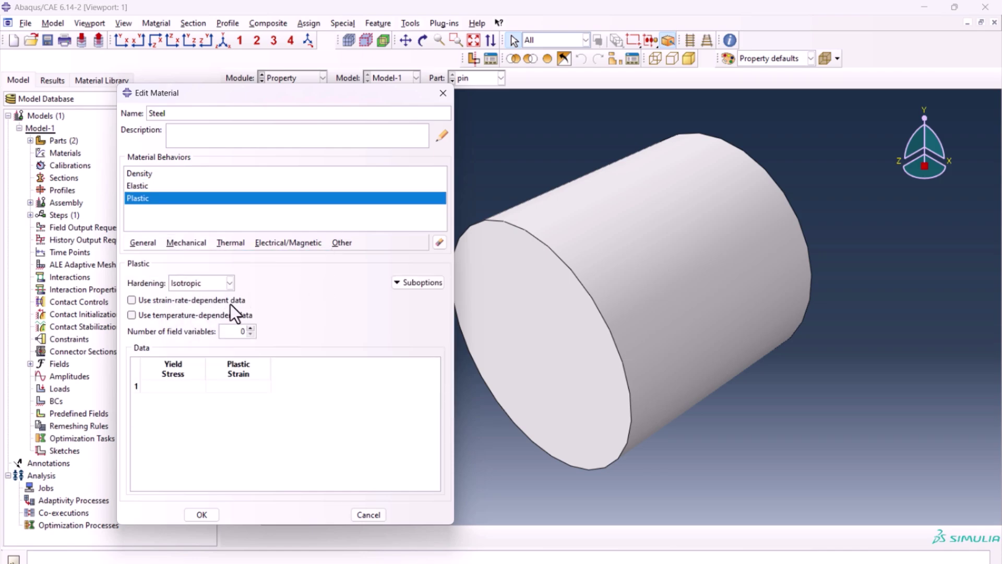
Step: Copy the yield and strain values in A2:B5 of the Excel workbook Book1 into the Steel material's plastic data table in Abaqus
key("alt+Tab")
left_click_drag(47, 173, 88, 209)
key("ctrl+c")
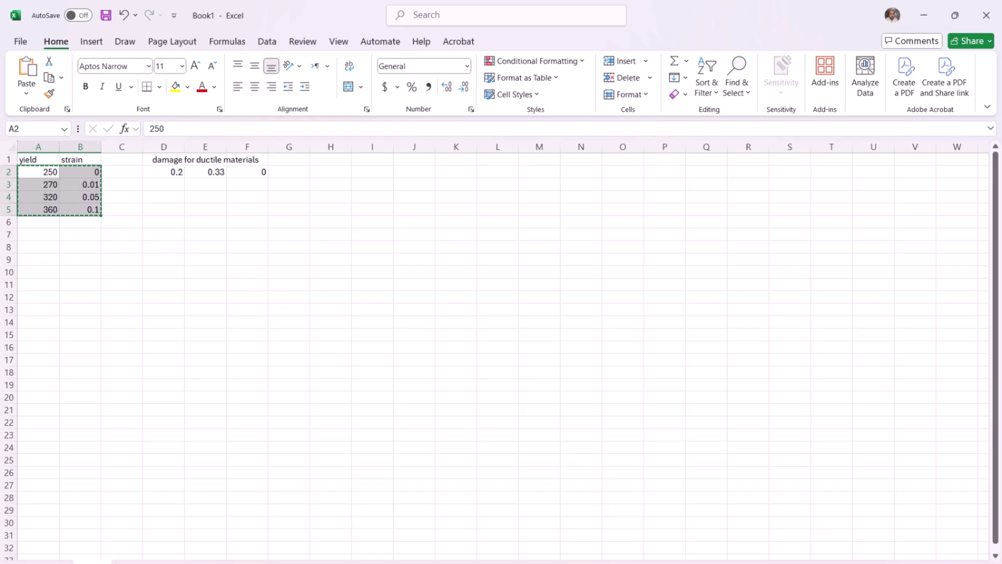
key("alt+Tab")
left_click(182, 386)
key("ctrl+v")
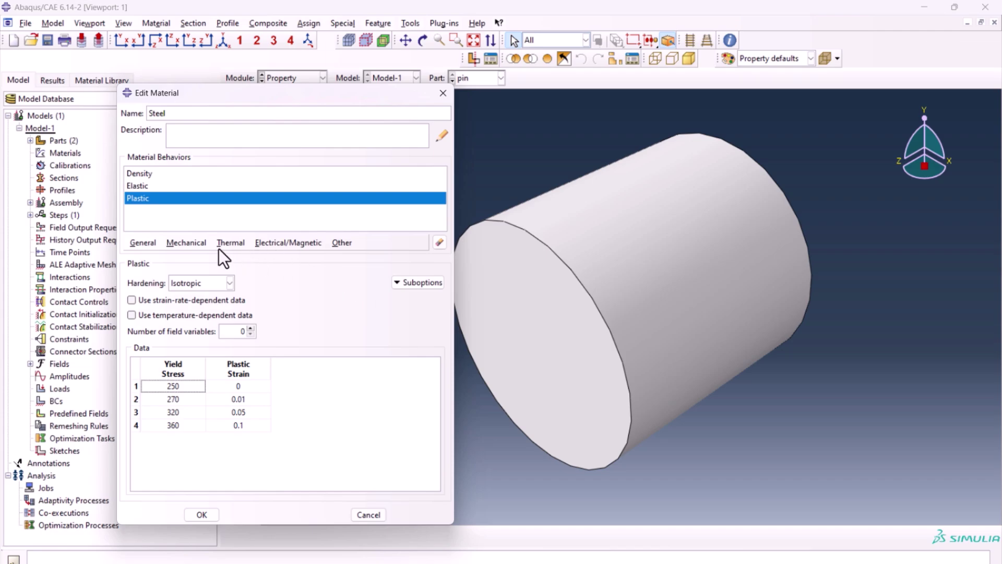
Step: Add ductile damage to Steel with fracture strain 0.2, stress triaxiality 0.33 and strain rate 0, copied from D2:F2 of the Excel workbook
left_click(184, 243)
mouse_move(259, 282)
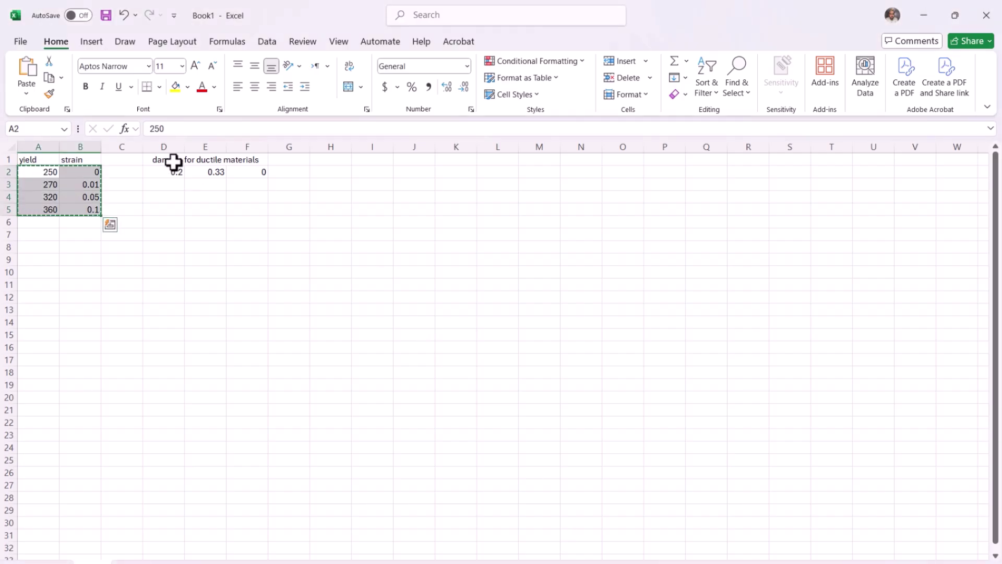
left_click_drag(166, 172, 262, 177)
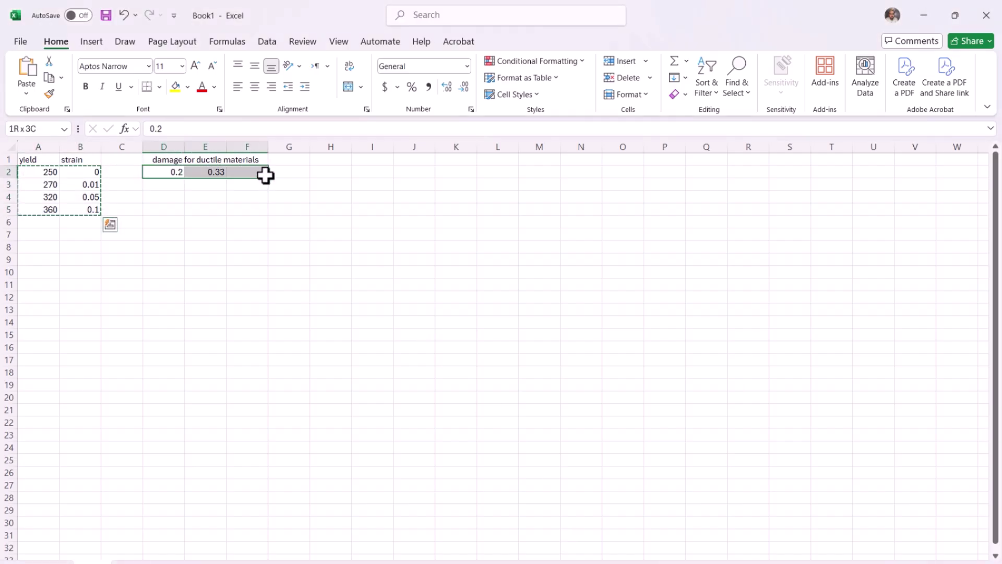
key("ctrl+c")
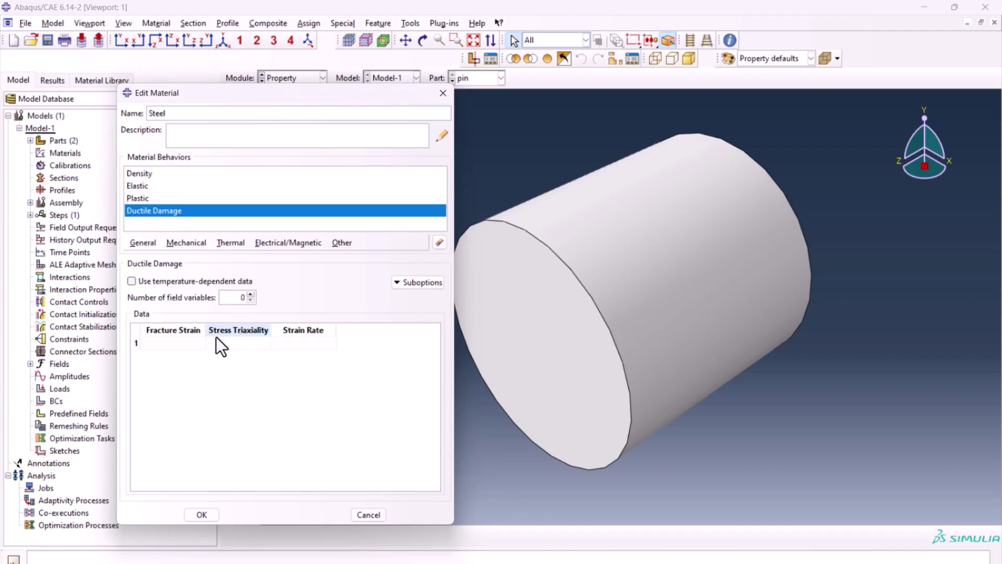
left_click(177, 342)
key("ctrl+v")
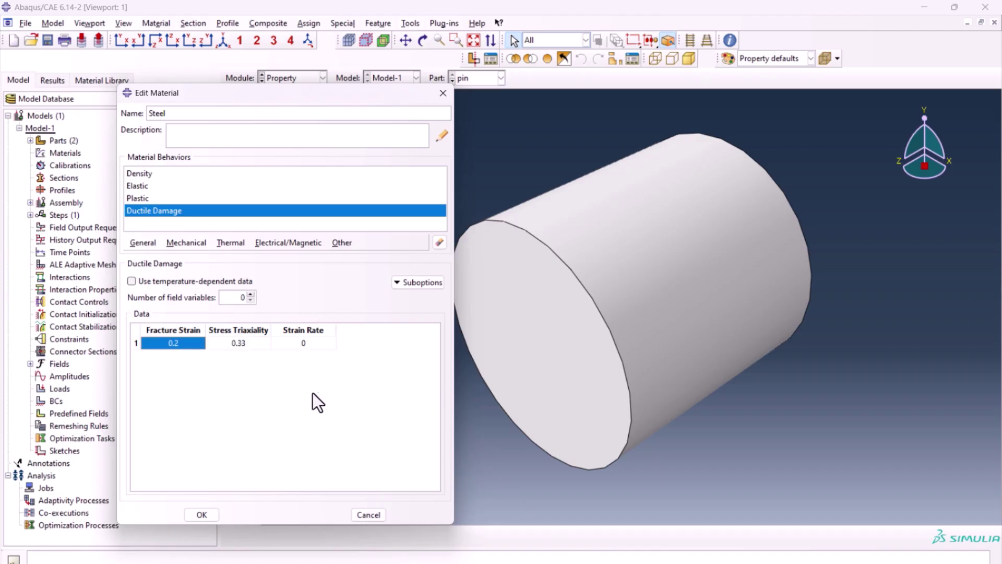
Step: Add displacement-type damage evolution with linear softening and a displacement at failure of 0.4, and save the Steel material
left_click(400, 284)
left_click(413, 298)
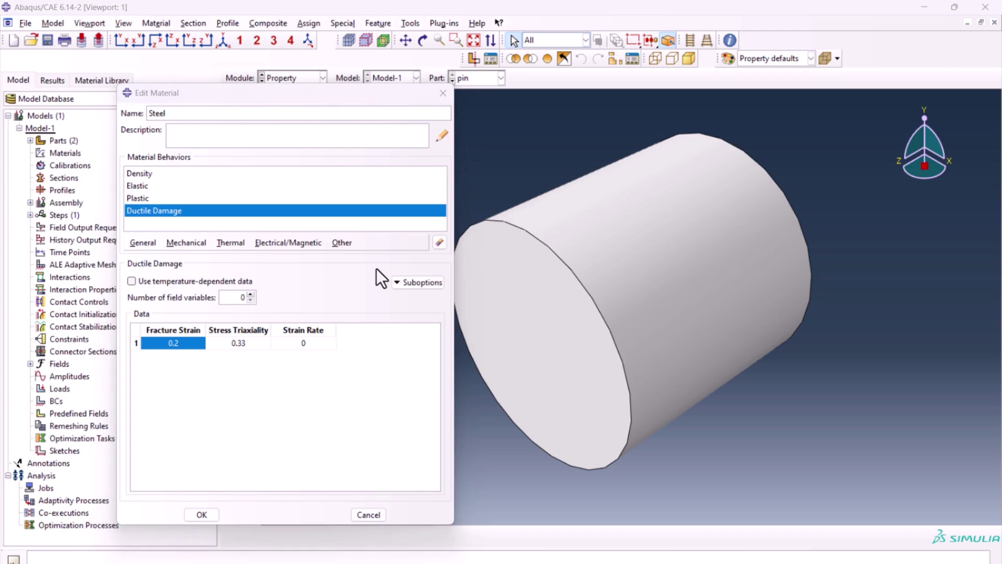
left_click(158, 362)
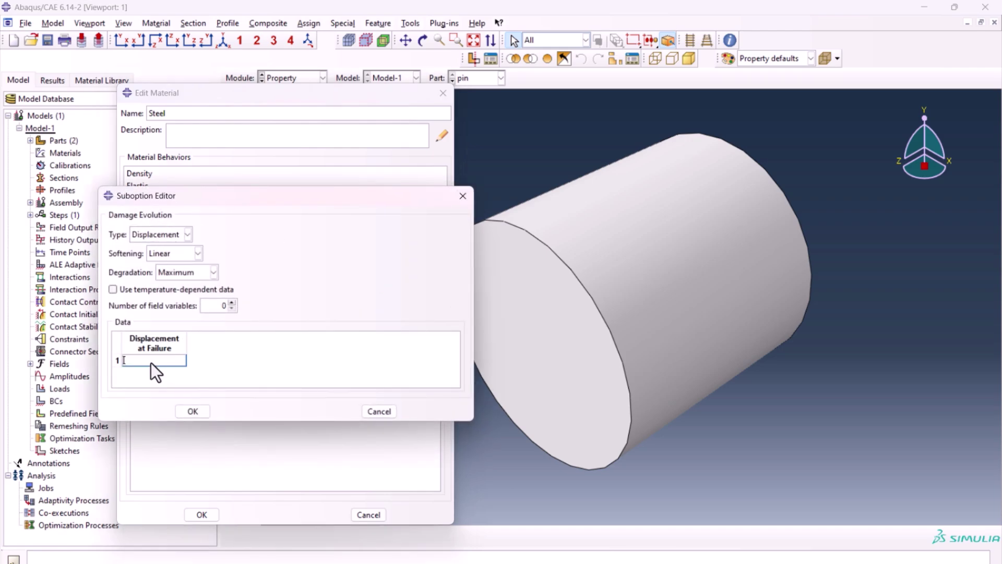
type("0.4")
left_click(192, 412)
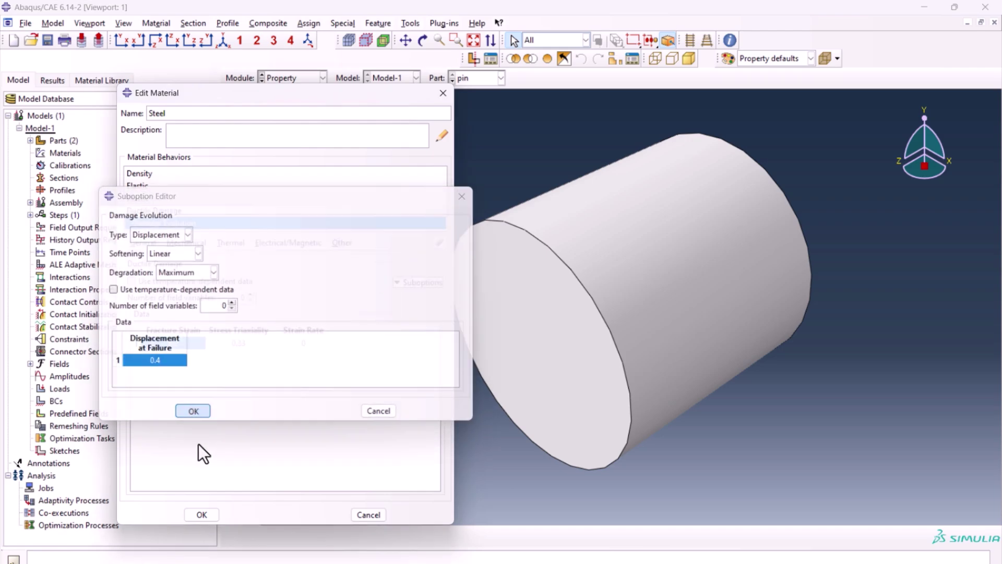
left_click(202, 515)
Step: Create a solid homogeneous section named plate that uses the Steel material
left_click(236, 121)
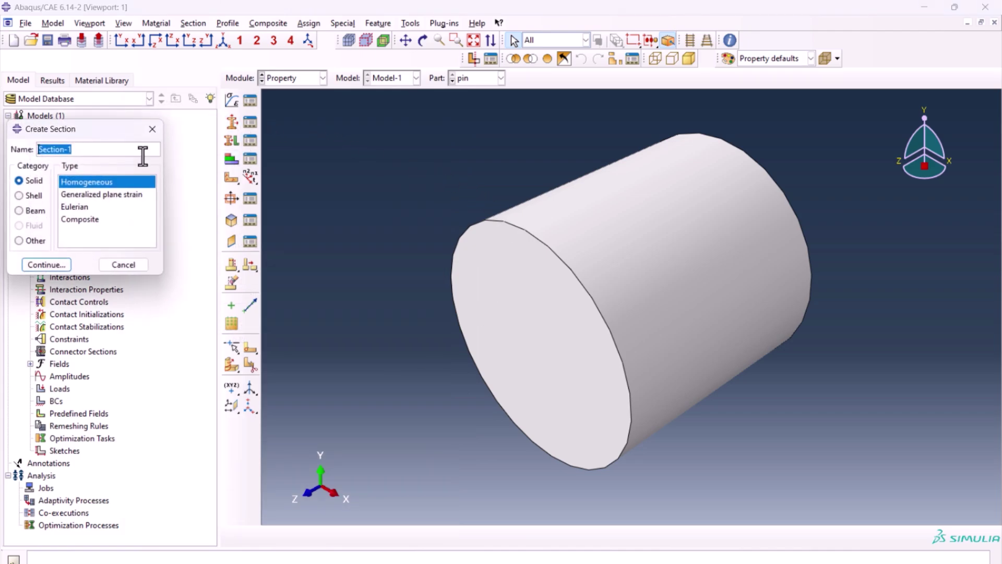
type("plate")
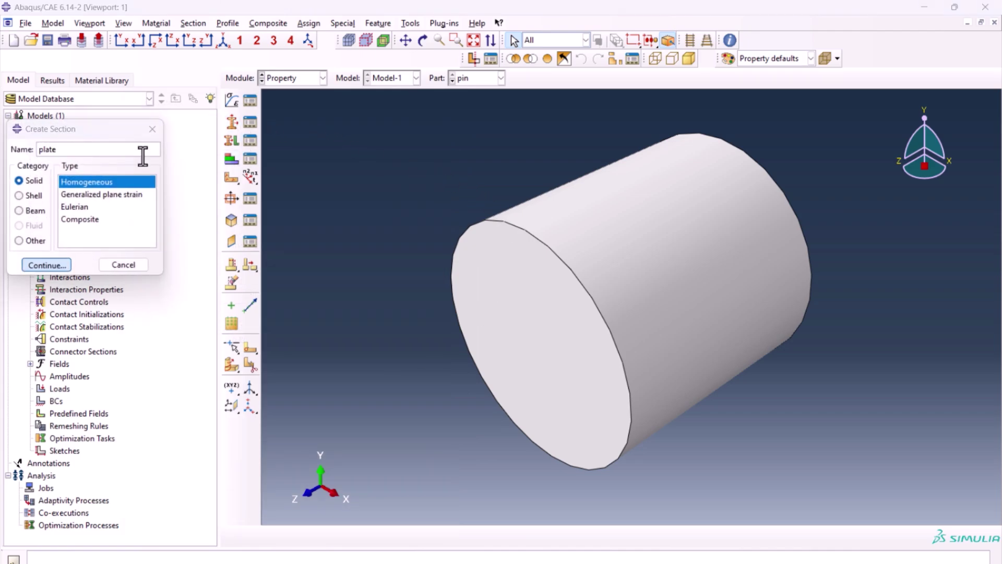
key("Return")
left_click(60, 243)
Step: Assign the plate section to the whole pin part without creating a set
left_click(231, 140)
left_click_drag(484, 163, 690, 479)
left_click(429, 536)
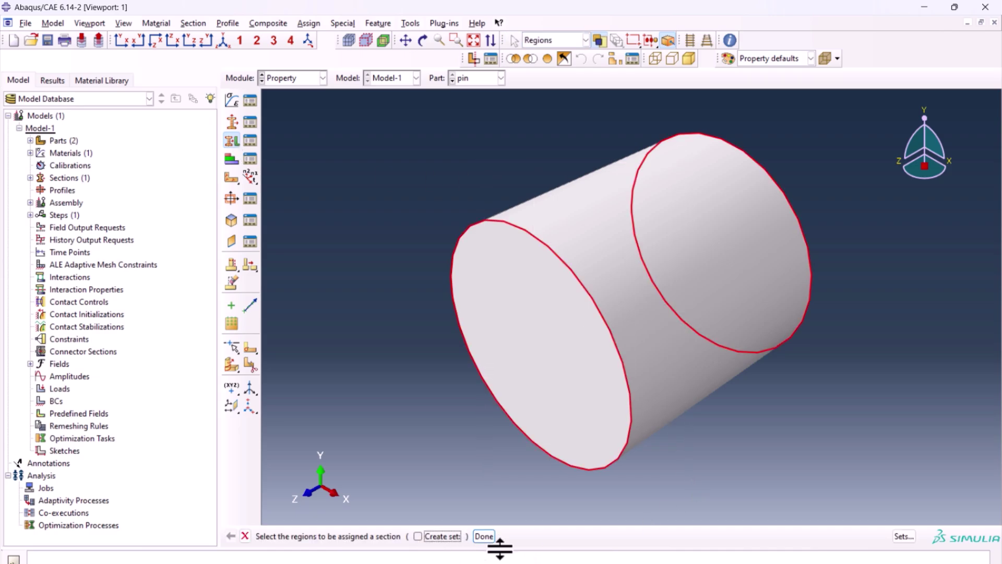
middle_click(426, 309)
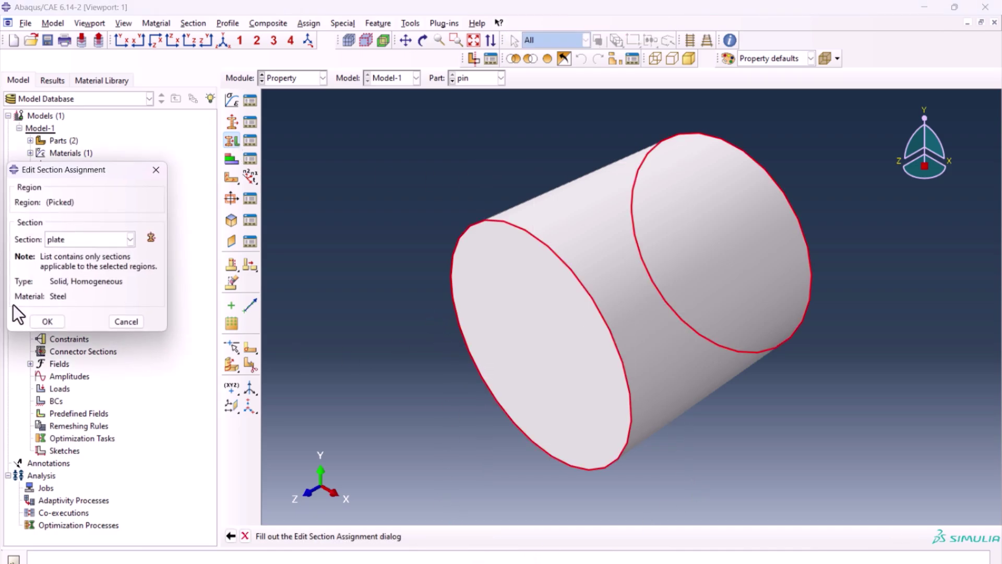
left_click(46, 322)
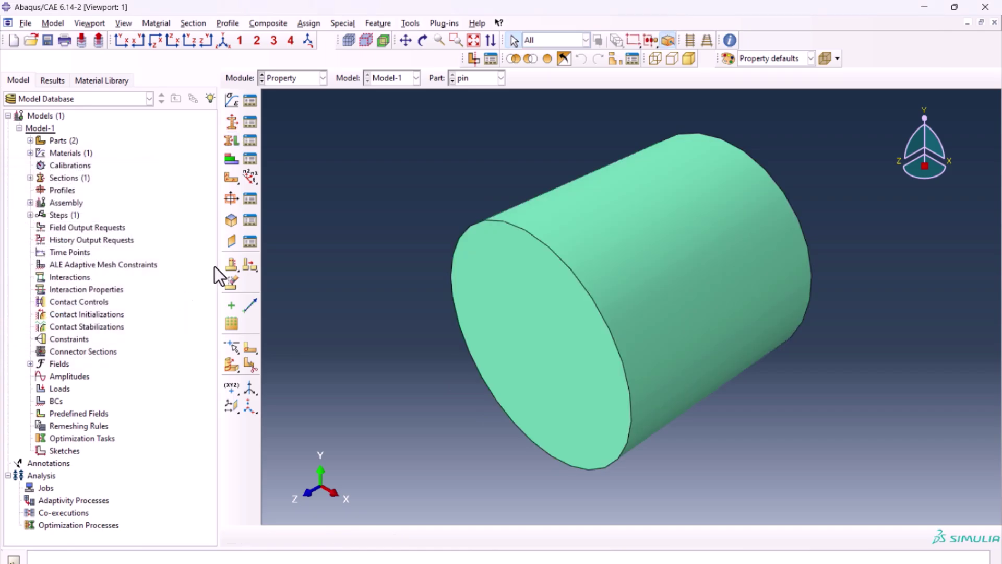
Step: Display the plate part and assign the plate section to all of its cells
left_click(452, 81)
left_click(231, 140)
left_click_drag(276, 128, 824, 438)
middle_click(613, 436)
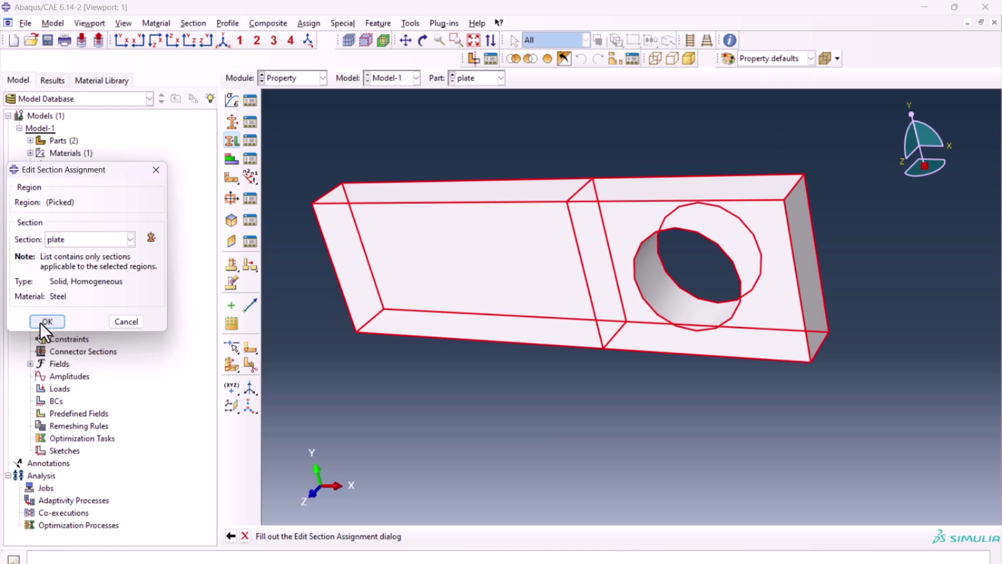
left_click(47, 321)
Step: Switch to the Assembly module and create a dependent instance of the plate part
left_click(288, 84)
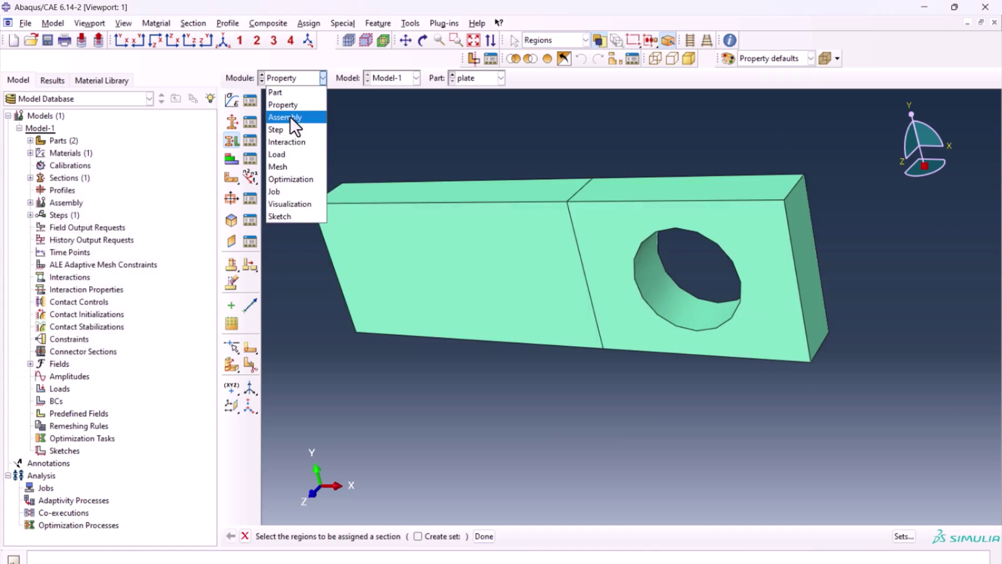
left_click(290, 117)
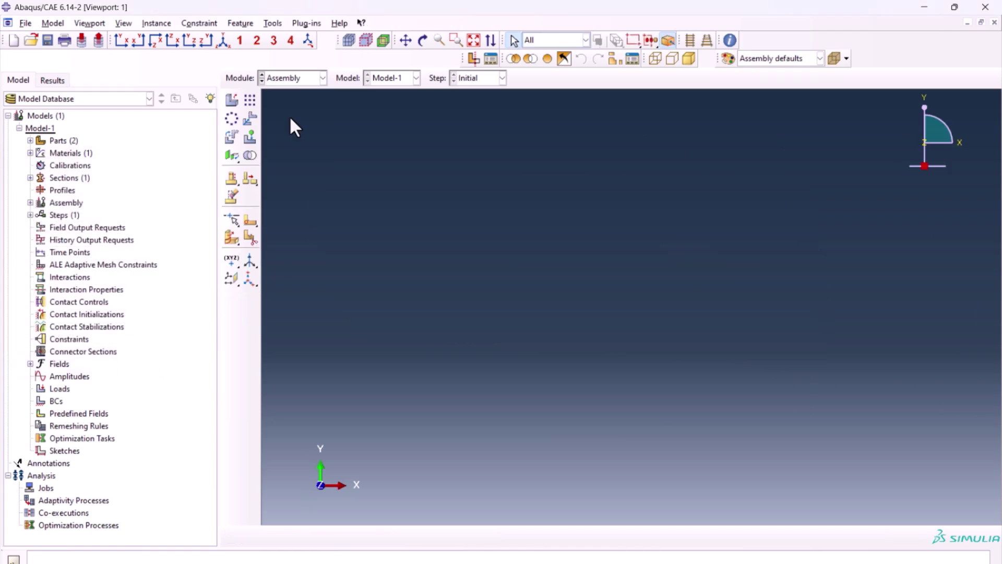
left_click(230, 103)
left_click(23, 269)
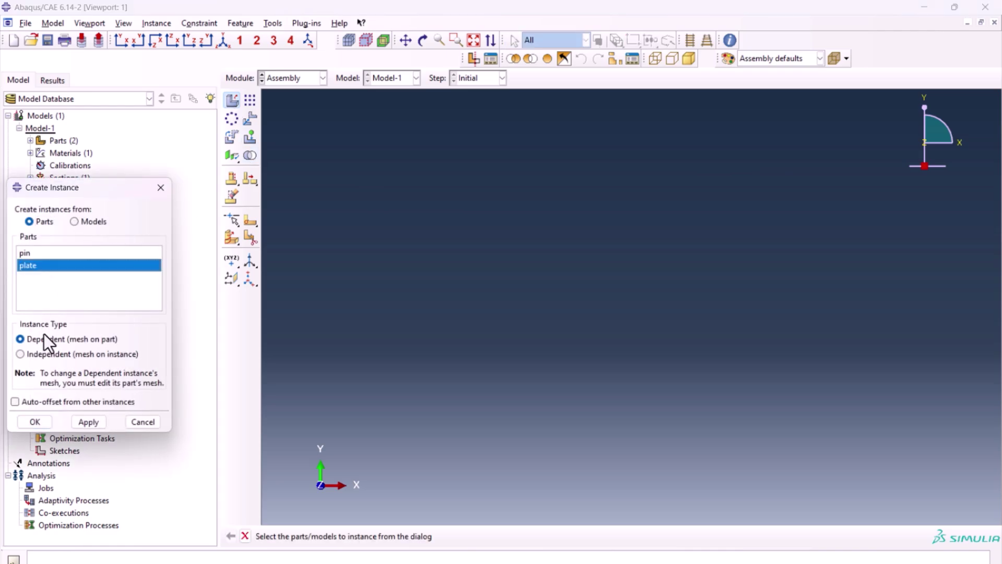
left_click(34, 421)
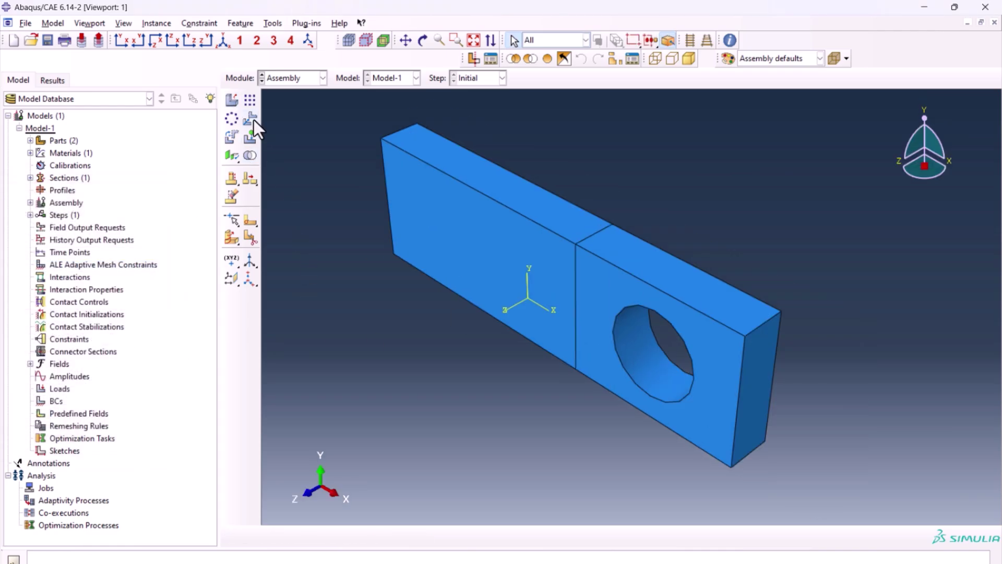
Step: Translate the plate instance 35 along X so the back lower corner at its solid end sits on the origin
left_click(252, 119)
left_click(412, 226)
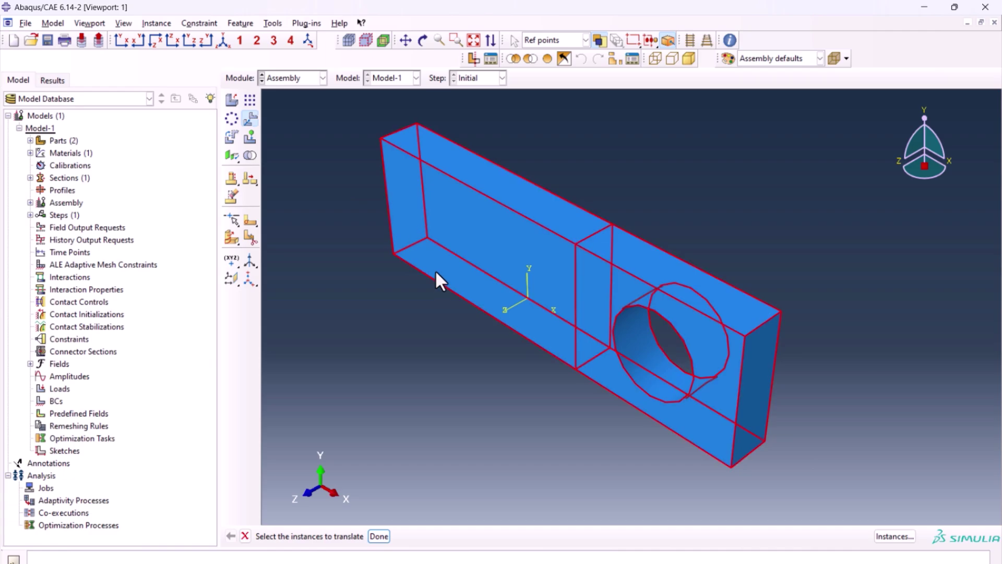
middle_click(433, 256)
left_click(426, 239)
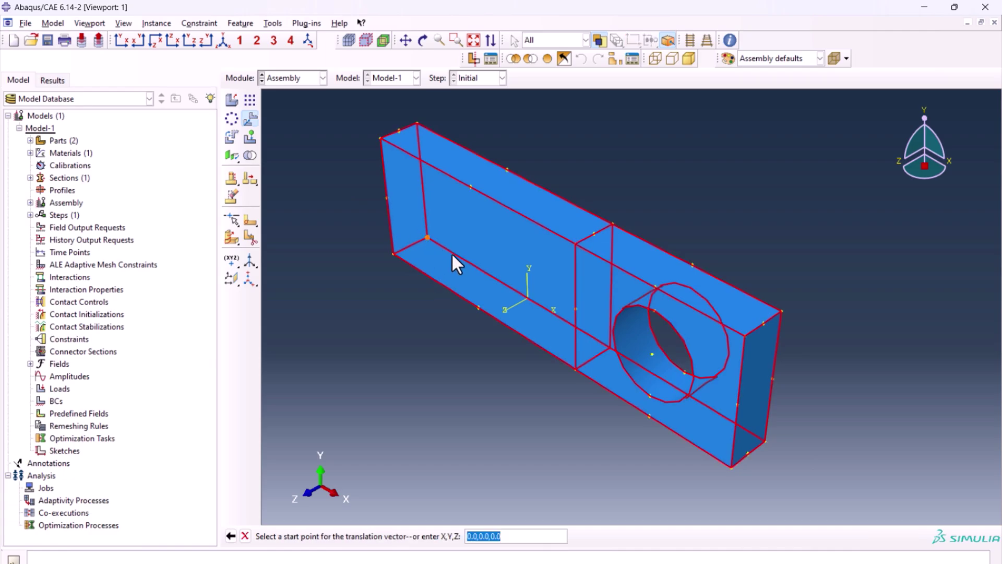
left_click(527, 299)
middle_click(405, 252)
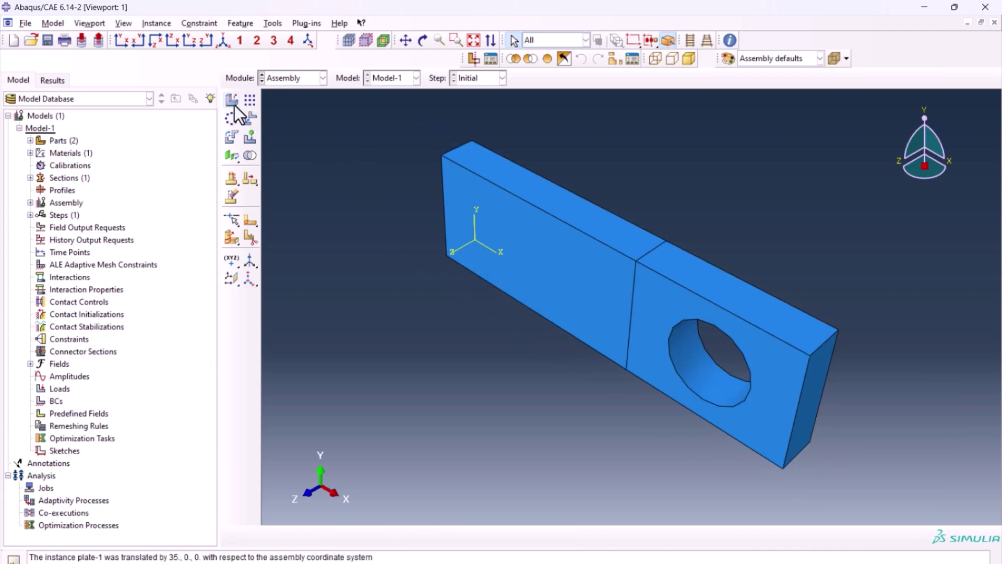
Step: Create a second dependent instance of the plate part
left_click(232, 99)
left_click(39, 265)
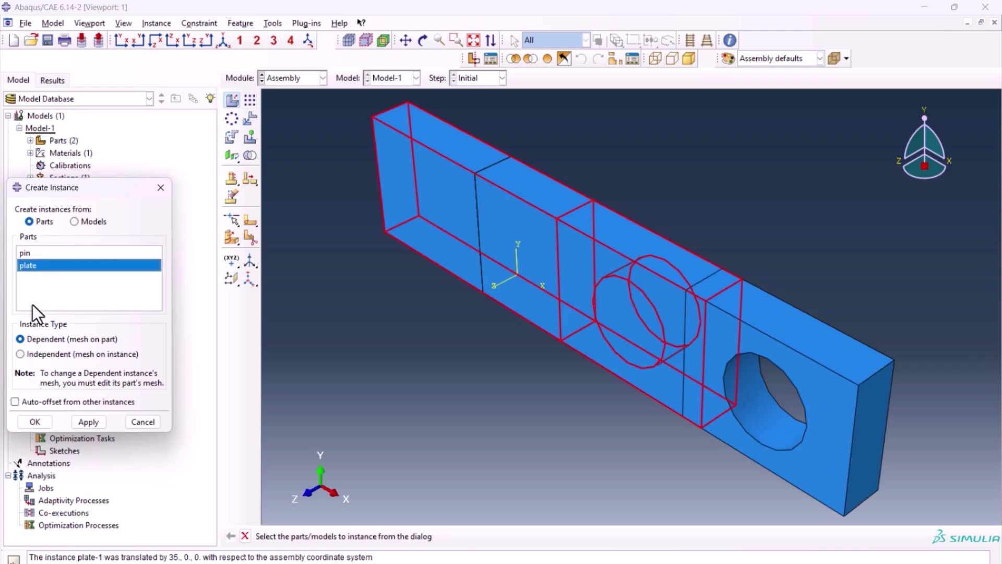
left_click(35, 422)
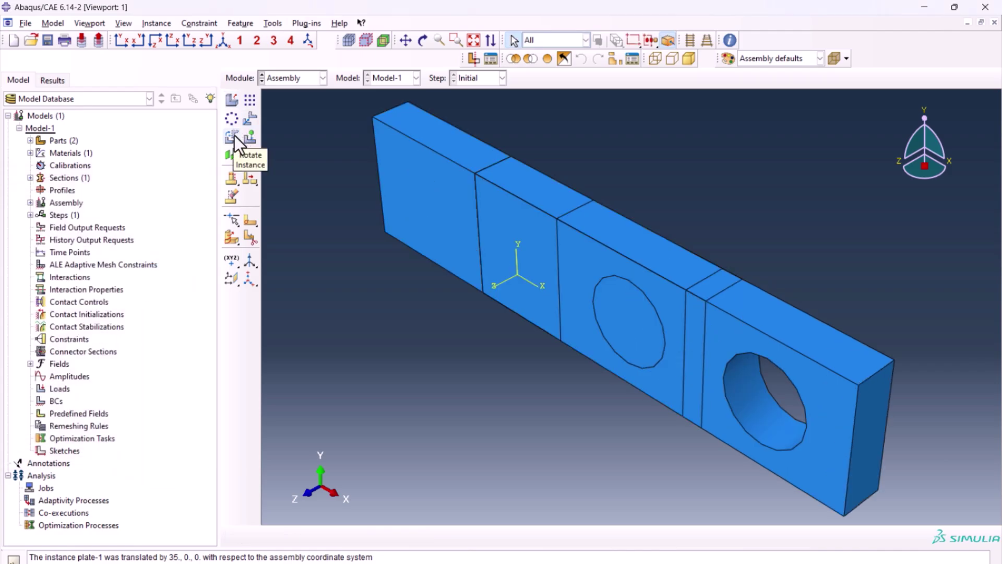
Step: Rotate the second plate instance 180 degrees about the lower short edge of its solid end
left_click(233, 136)
left_click(440, 239)
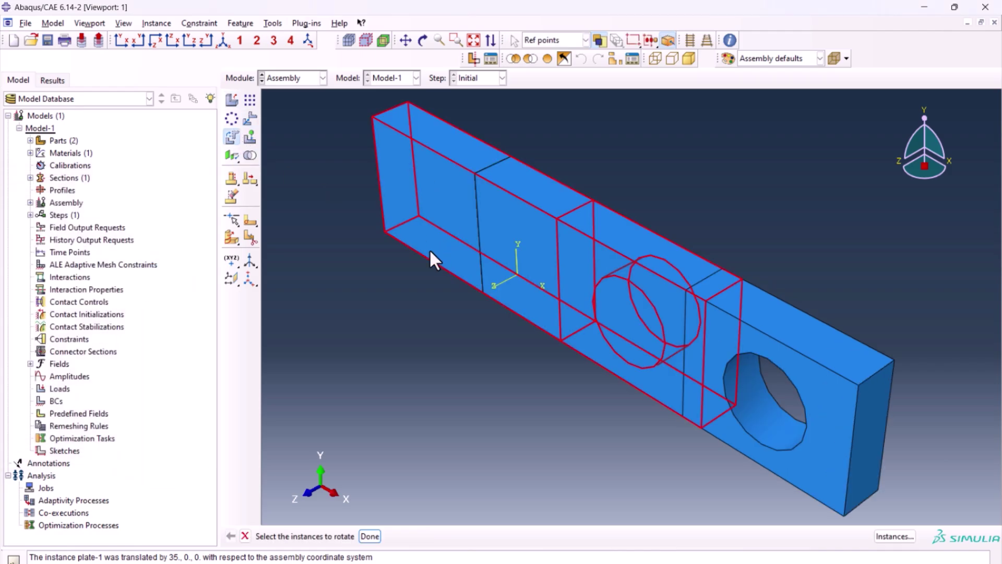
middle_click(387, 275)
left_click(385, 231)
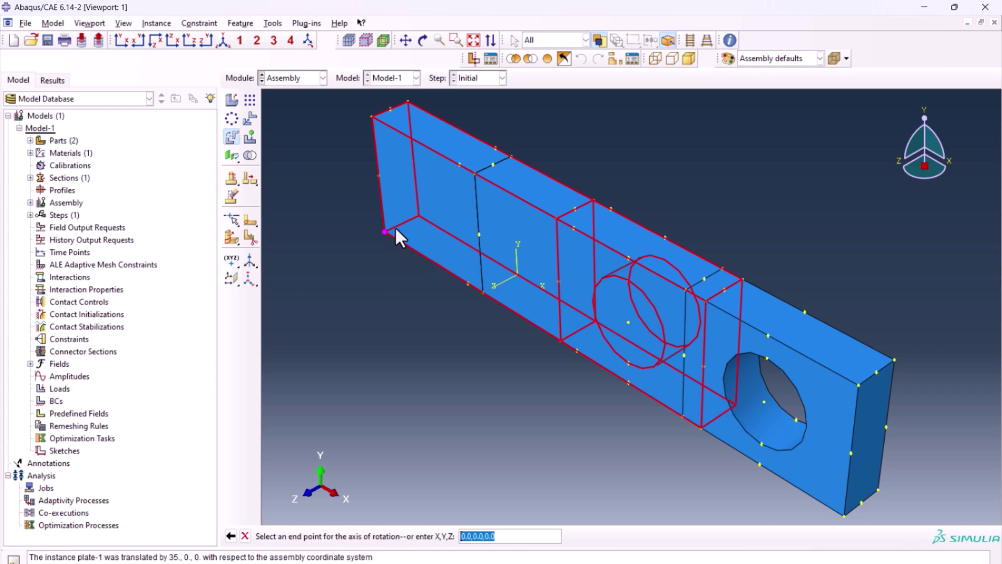
left_click(419, 216)
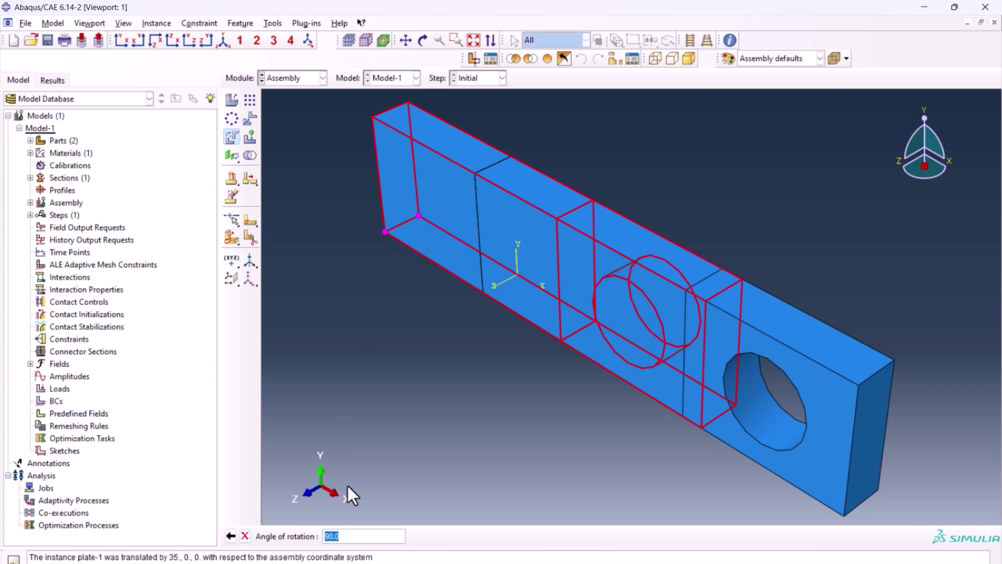
type("180")
key("Return")
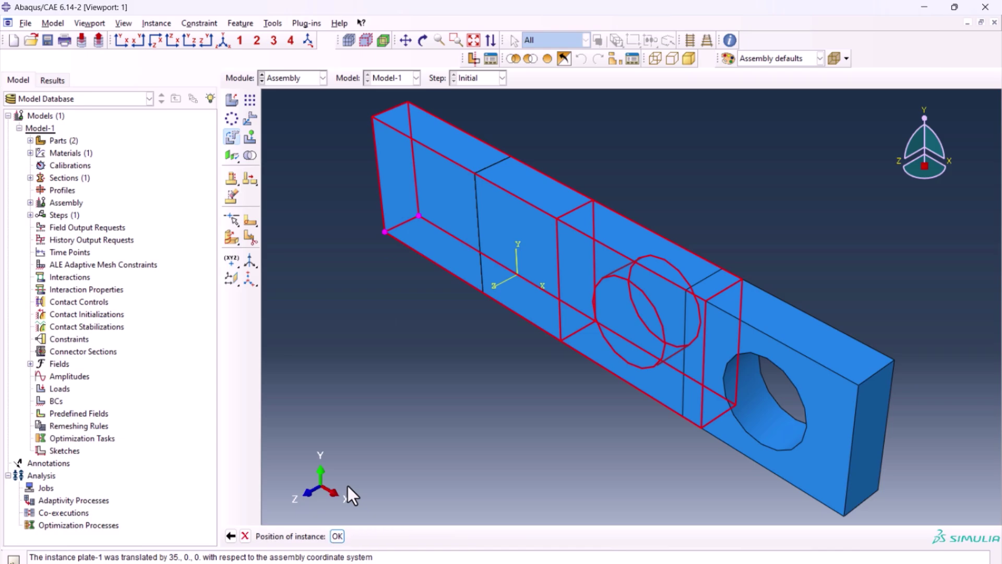
scroll(640, 407, "down", 2)
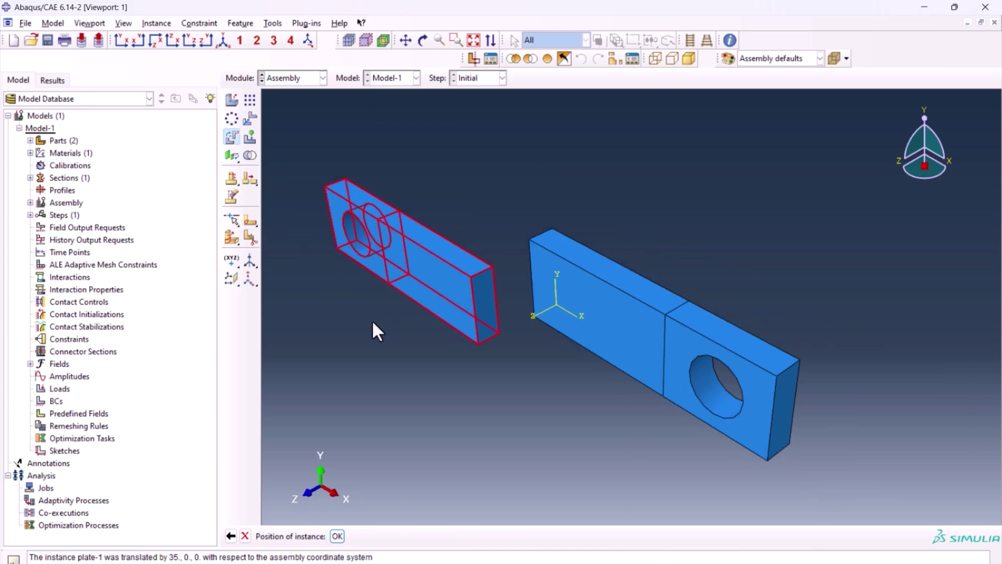
left_click(338, 537)
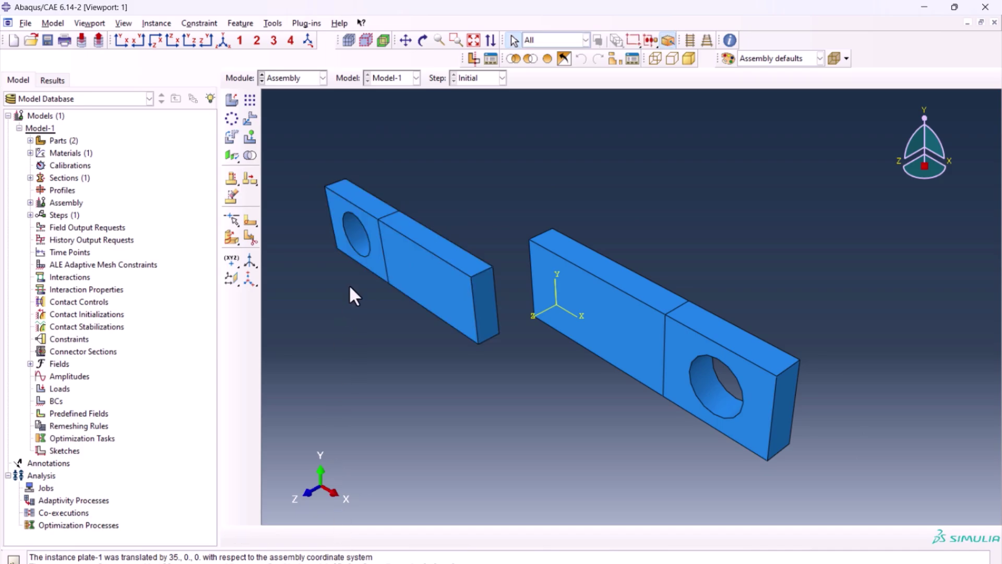
Step: Translate the rotated plate from its back lower partition vertex to the first plate's front lower corner at the hole end, aligning both holes
left_click(244, 118)
left_click(380, 251)
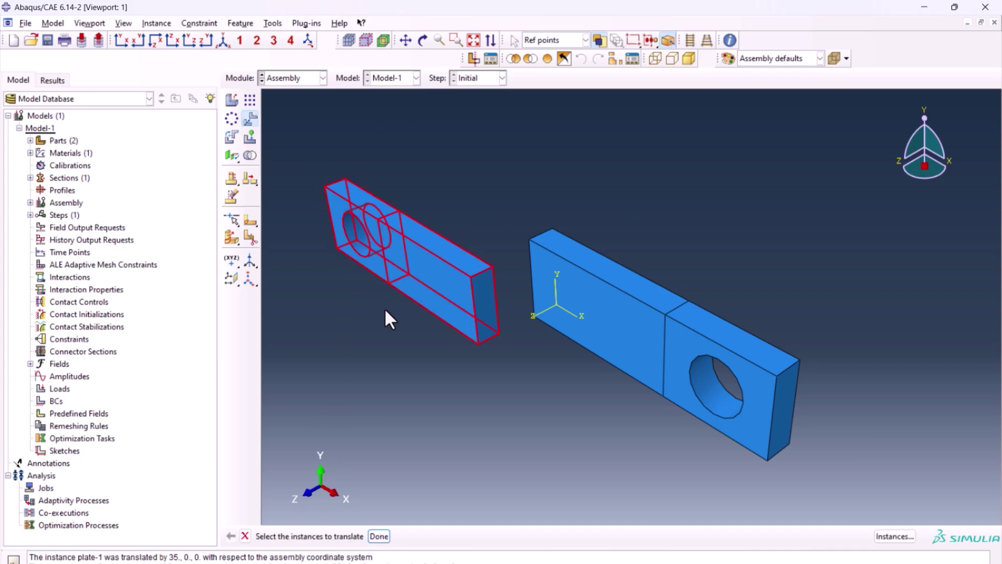
middle_click(385, 312)
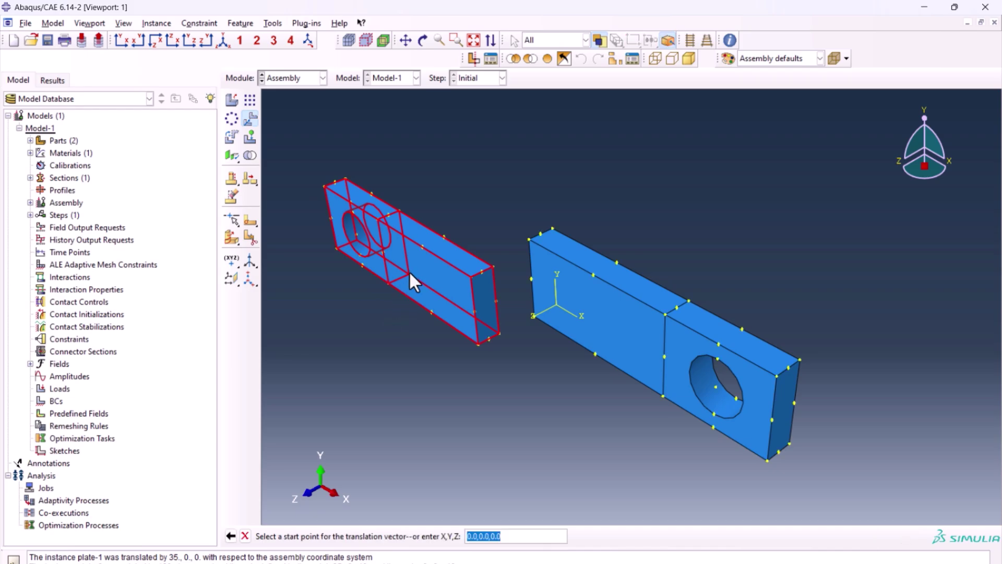
left_click(408, 272)
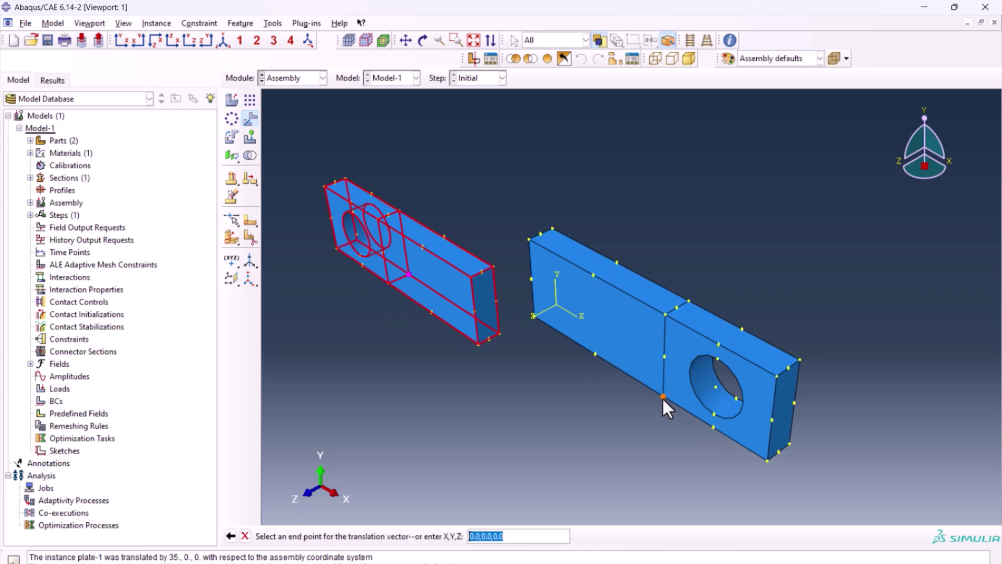
left_click(768, 460)
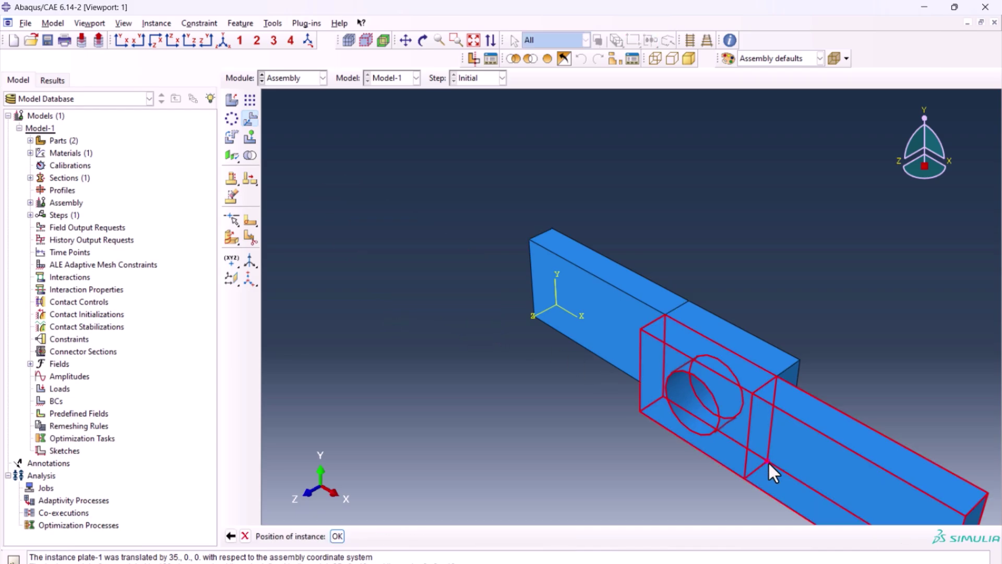
middle_click(528, 421)
Step: Create a dependent instance of the pin part in the assembly
left_click(231, 100)
left_click(25, 253)
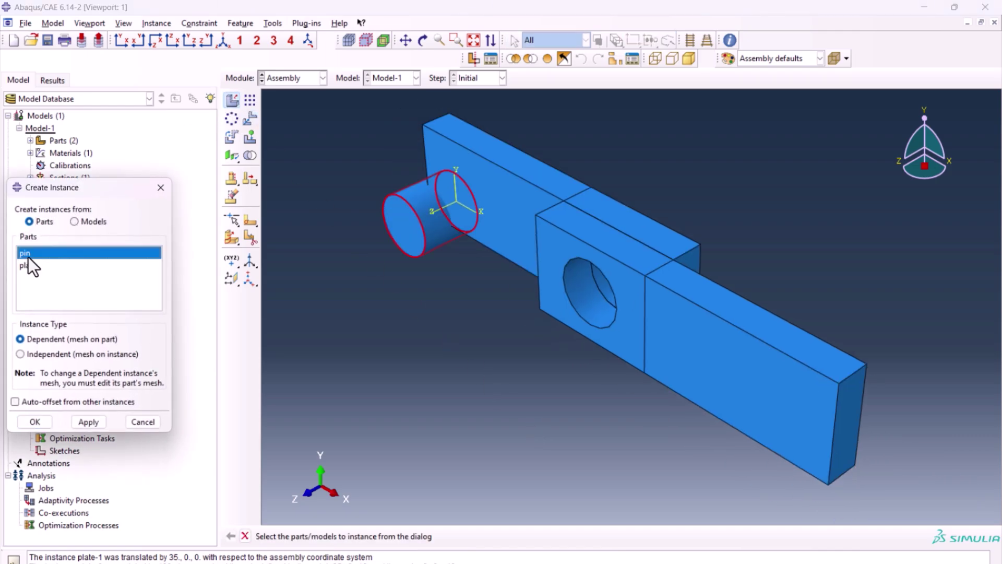
left_click(35, 422)
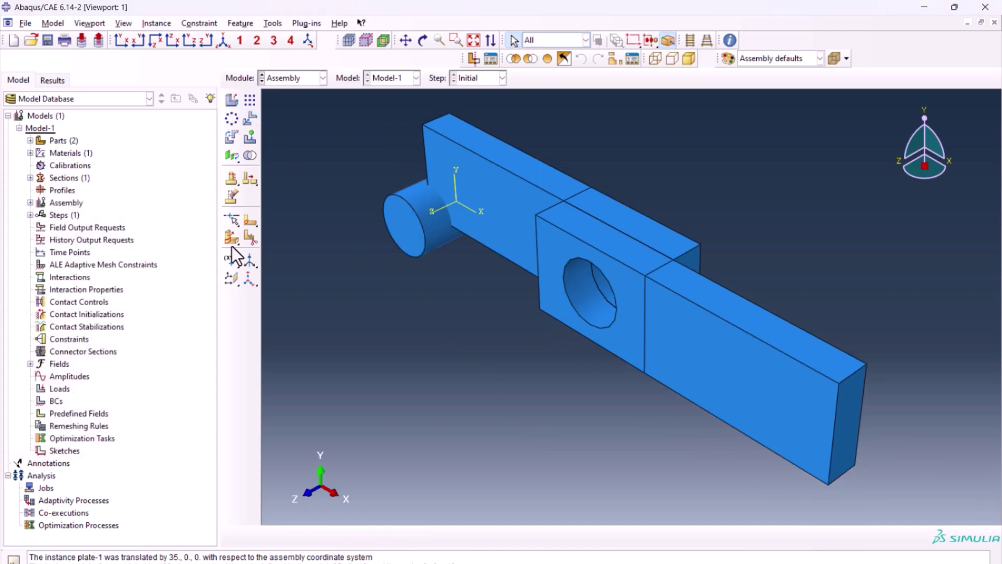
Step: Translate the pin from the centre of its front face to the centre of the front plate's hole
left_click(249, 120)
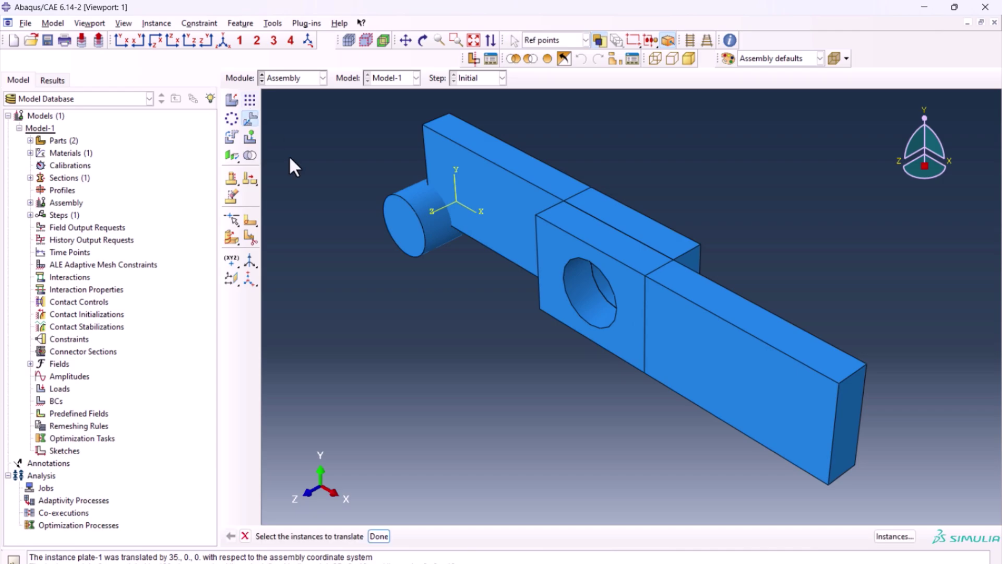
left_click(425, 230)
middle_click(432, 274)
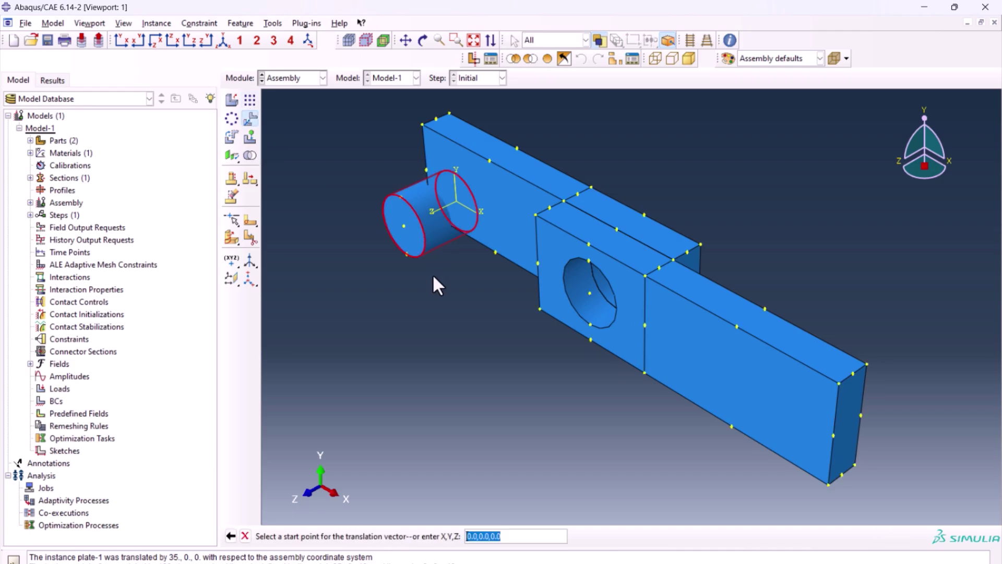
left_click(403, 225)
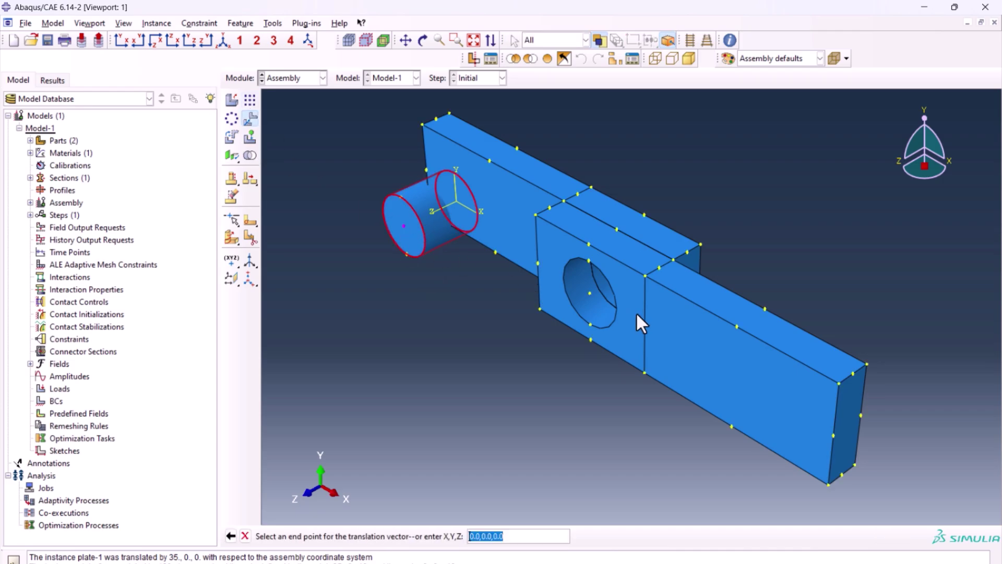
left_click(589, 293)
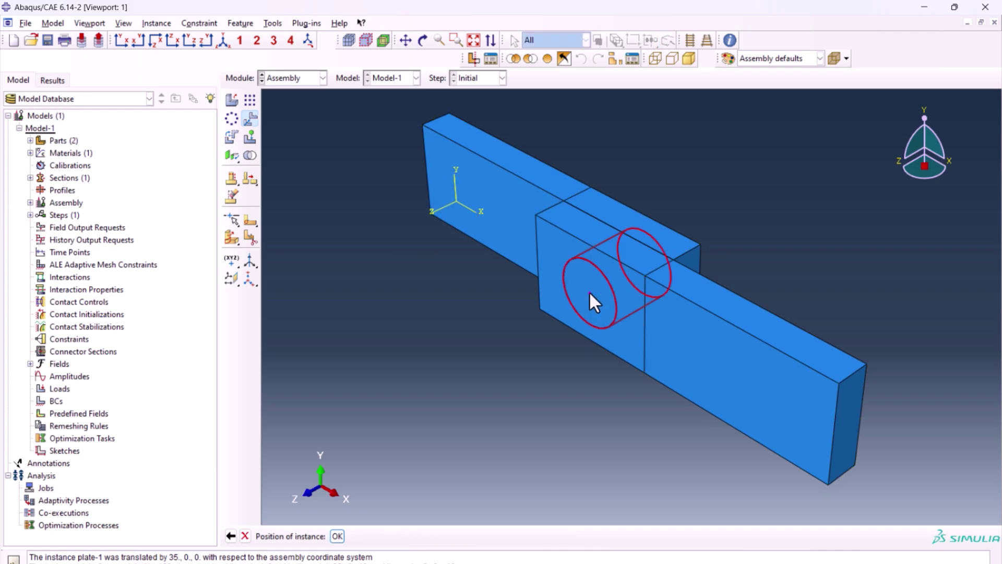
middle_click(506, 349)
Step: Switch to the Step module and create a Dynamic, Explicit step named Step-1 after the Initial step
left_click(302, 80)
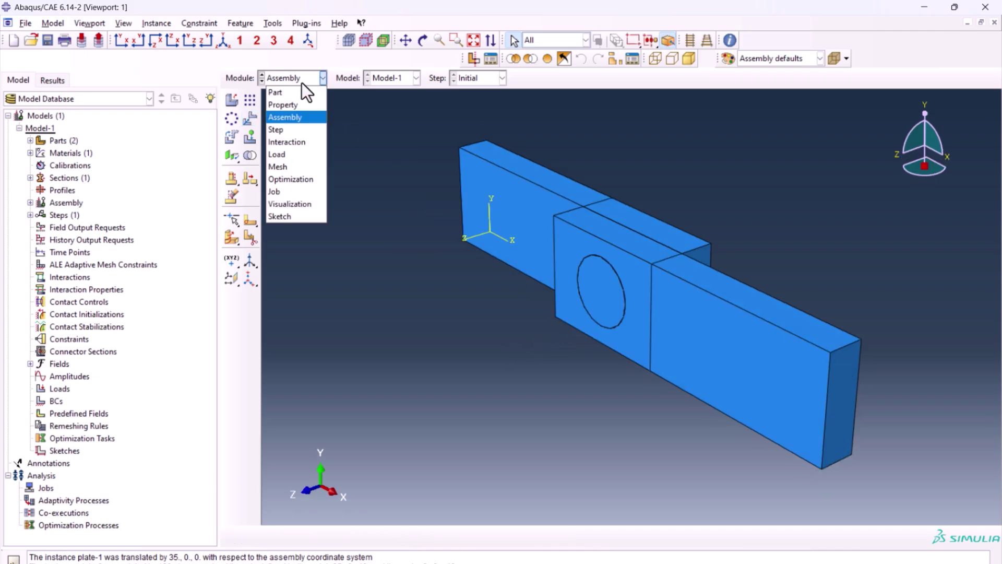
left_click(294, 130)
left_click(232, 100)
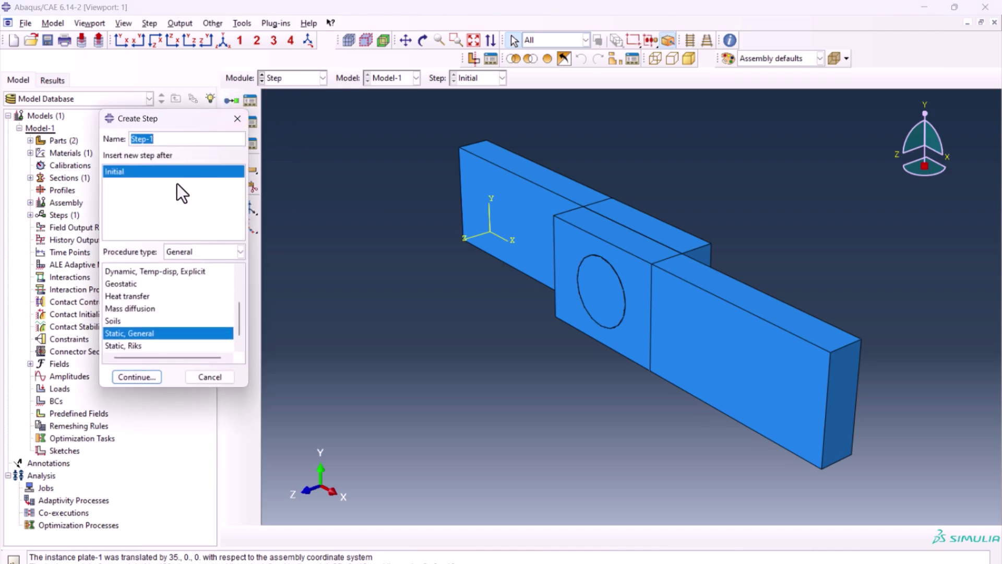
scroll(150, 324, "up", 2)
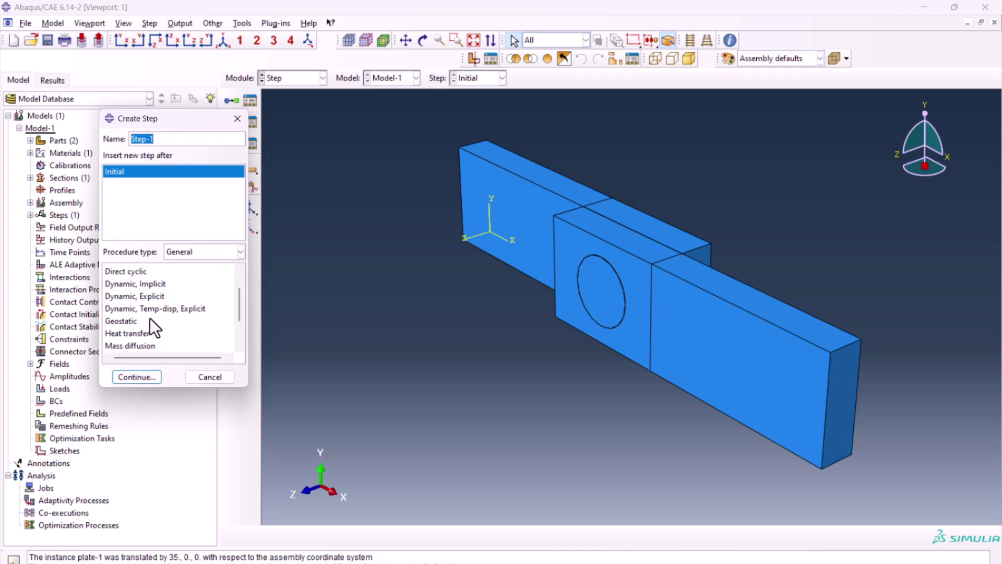
left_click(151, 296)
left_click(139, 379)
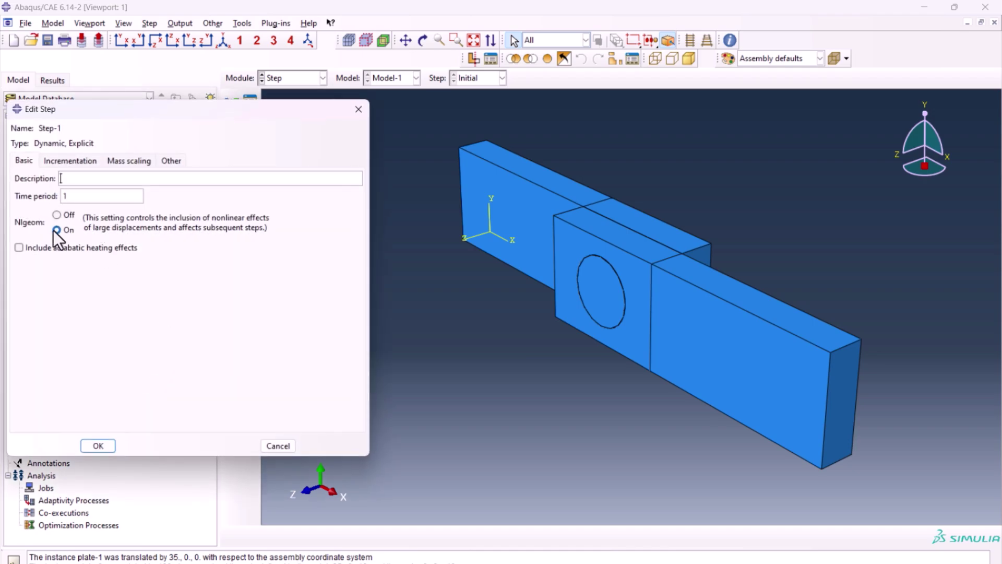
Step: Add semi-automatic mass scaling for the whole model with a target time increment of 1e-4 and no scale factor, and finish the step
left_click(121, 160)
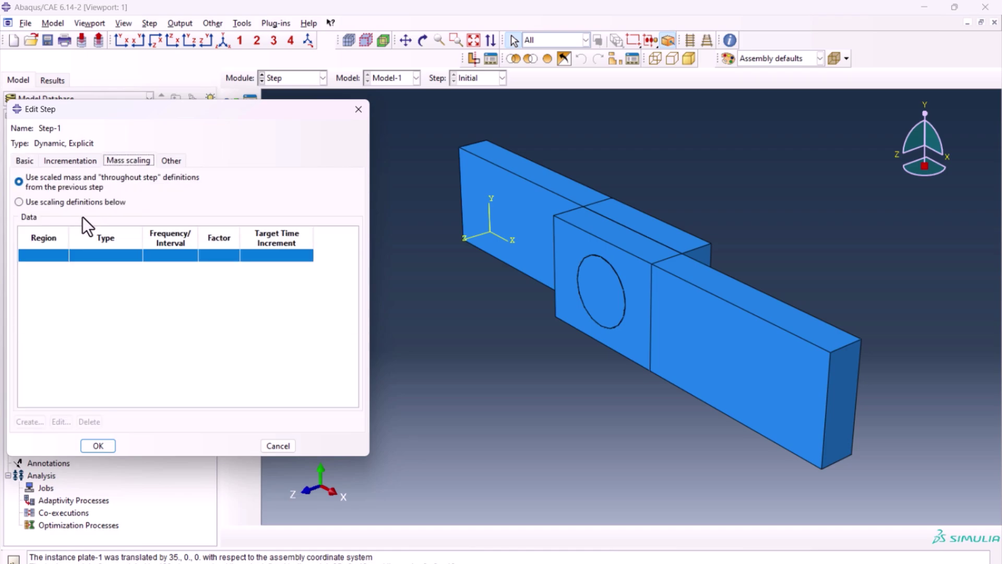
left_click(48, 204)
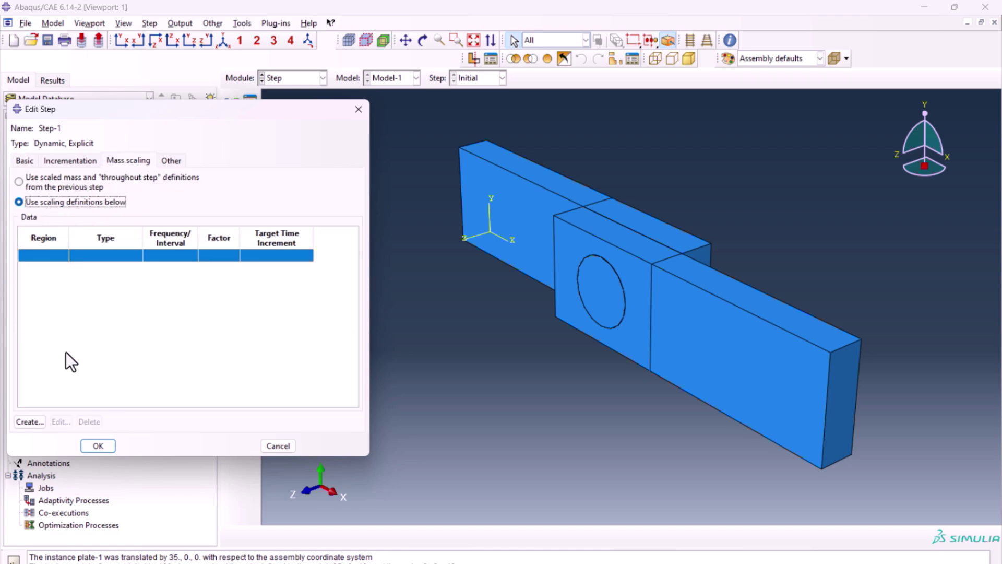
left_click(28, 421)
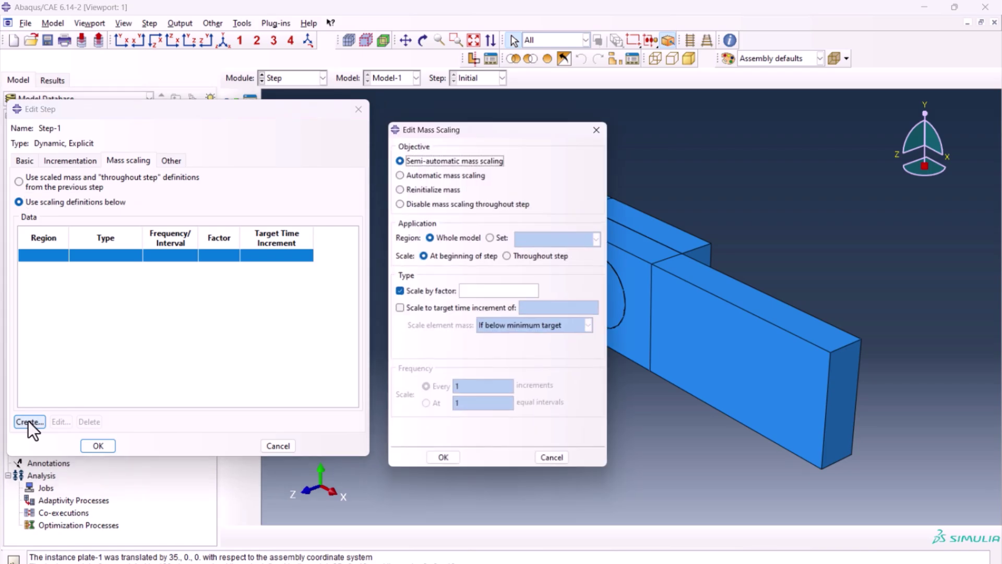
left_click(415, 314)
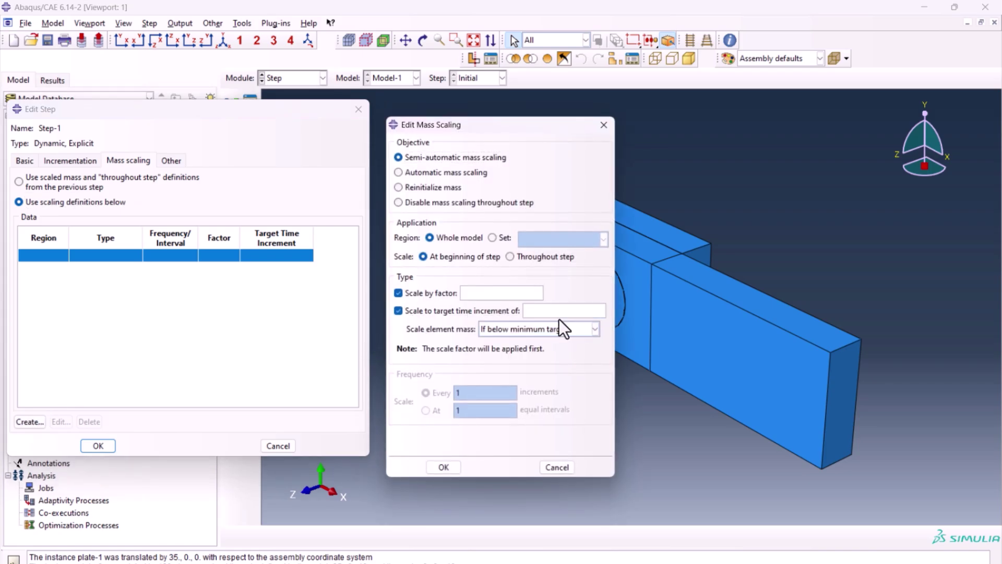
type("1e-4")
left_click(425, 297)
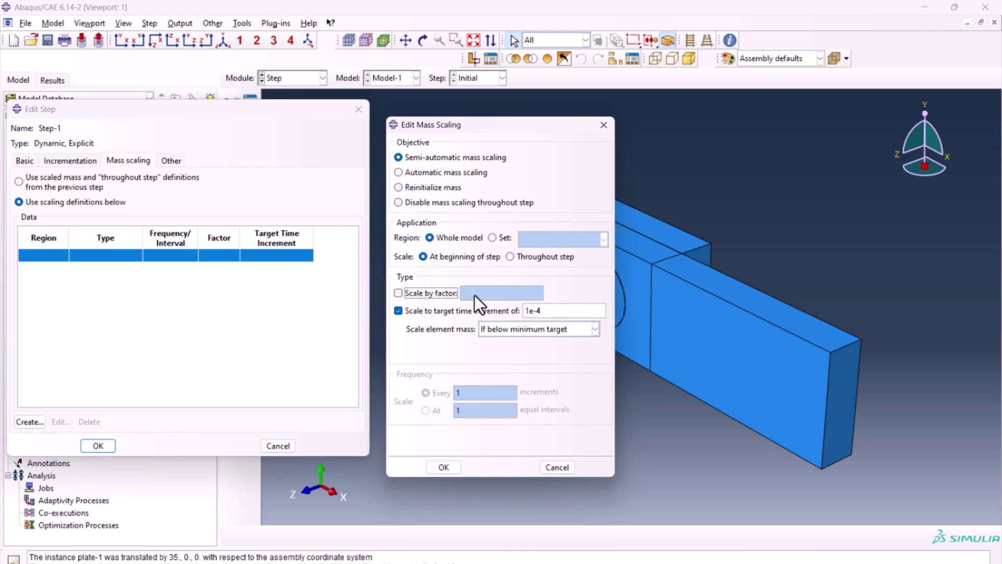
left_click(445, 467)
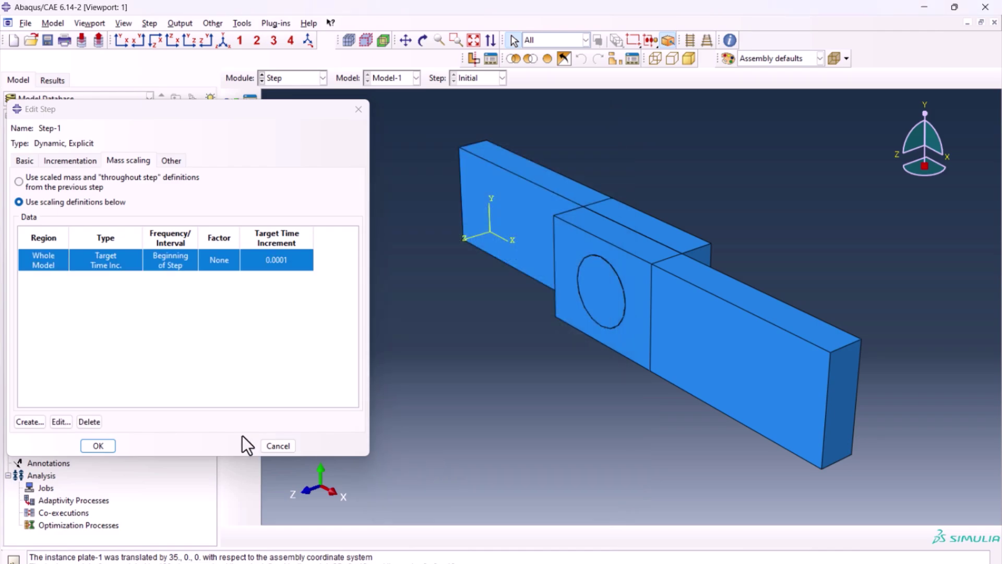
left_click(98, 449)
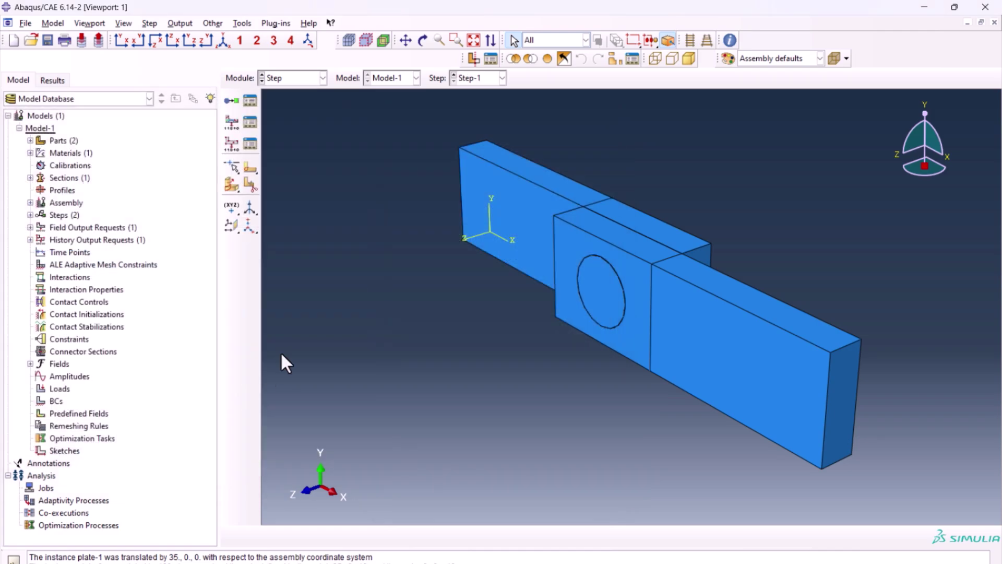
Step: Add the STATUS variable from the State/Field/User/Time group to the field output request F-Output-1
left_click(249, 123)
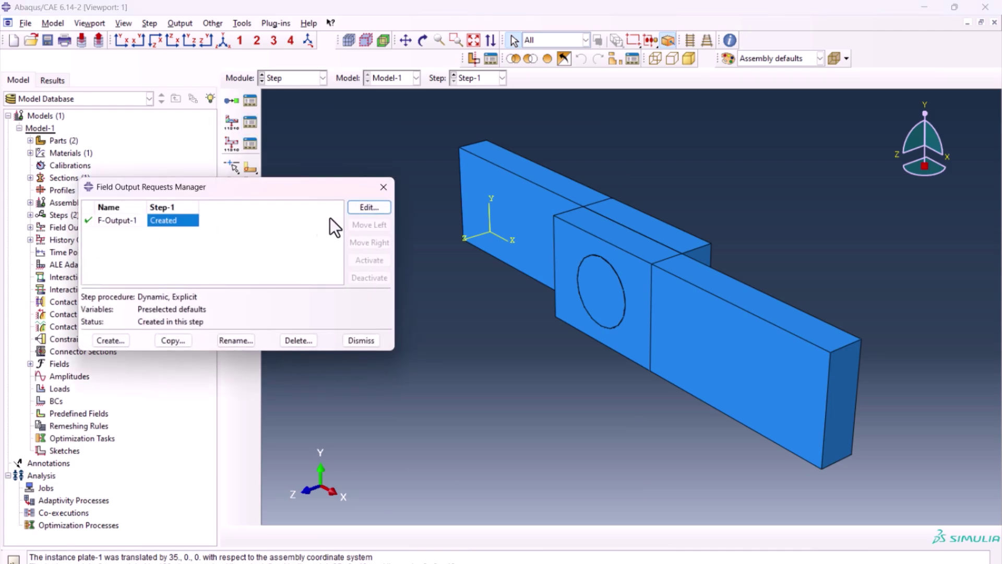
double_click(327, 223)
scroll(25, 367, "down", 2)
left_click(23, 375)
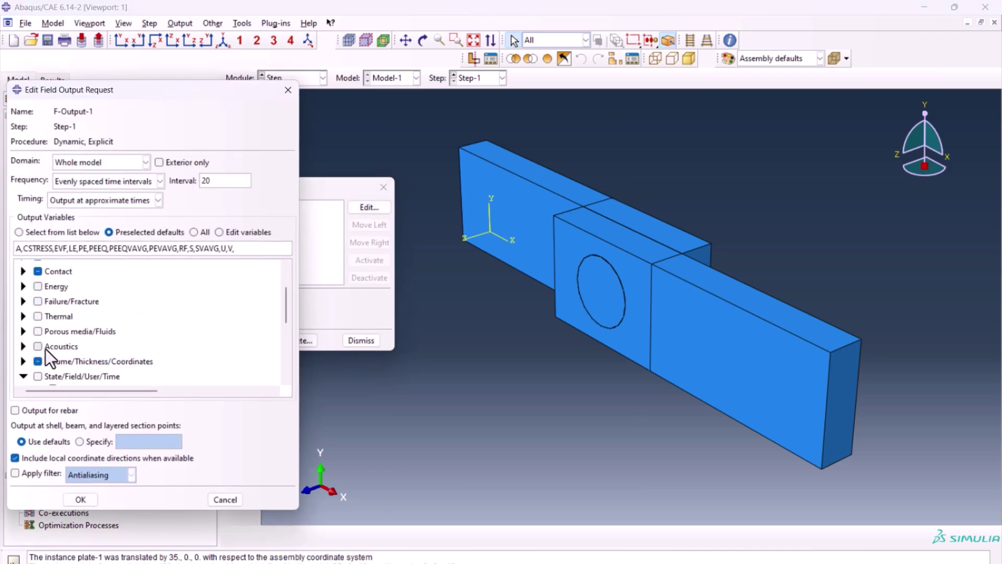
scroll(46, 349, "down", 5)
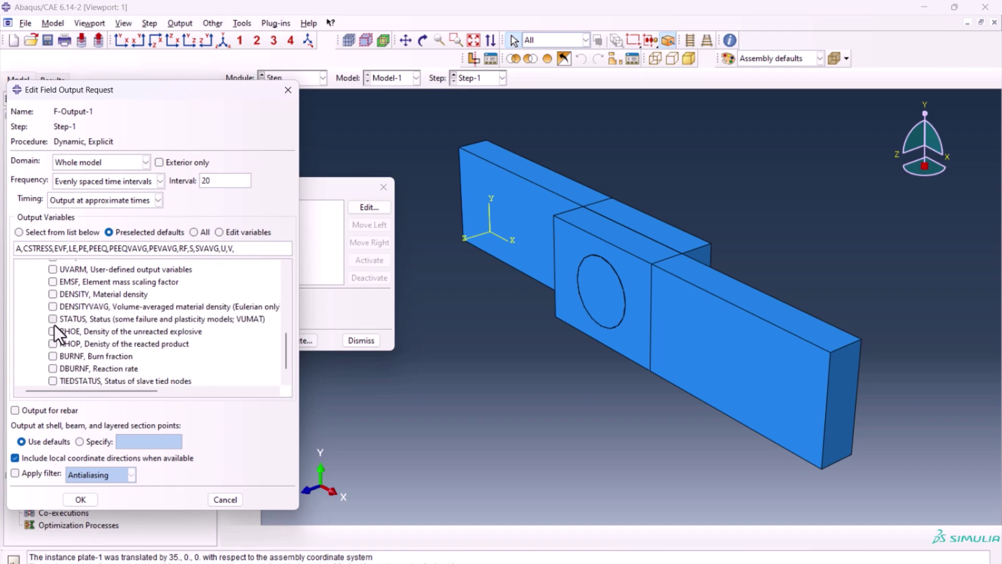
left_click(53, 318)
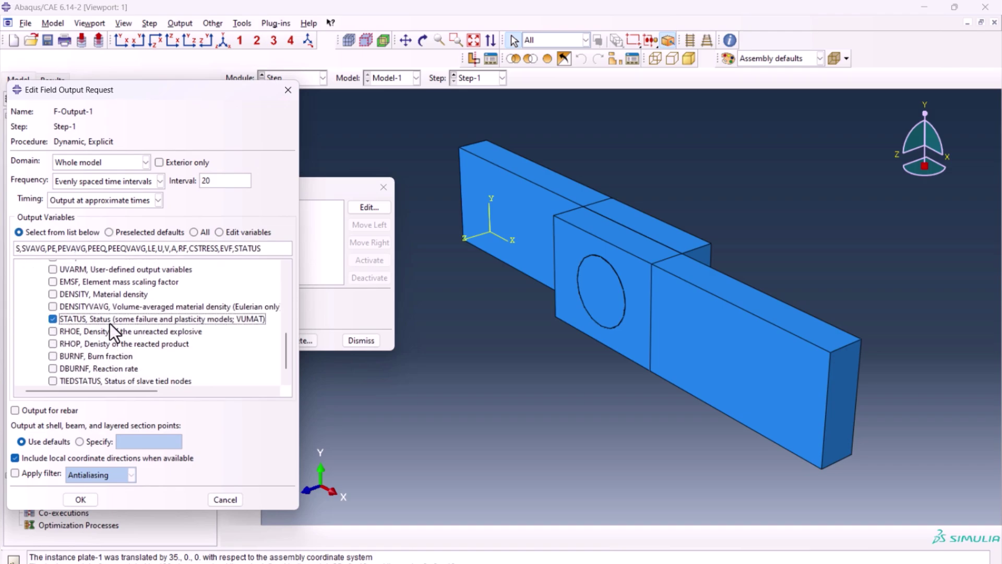
left_click(79, 499)
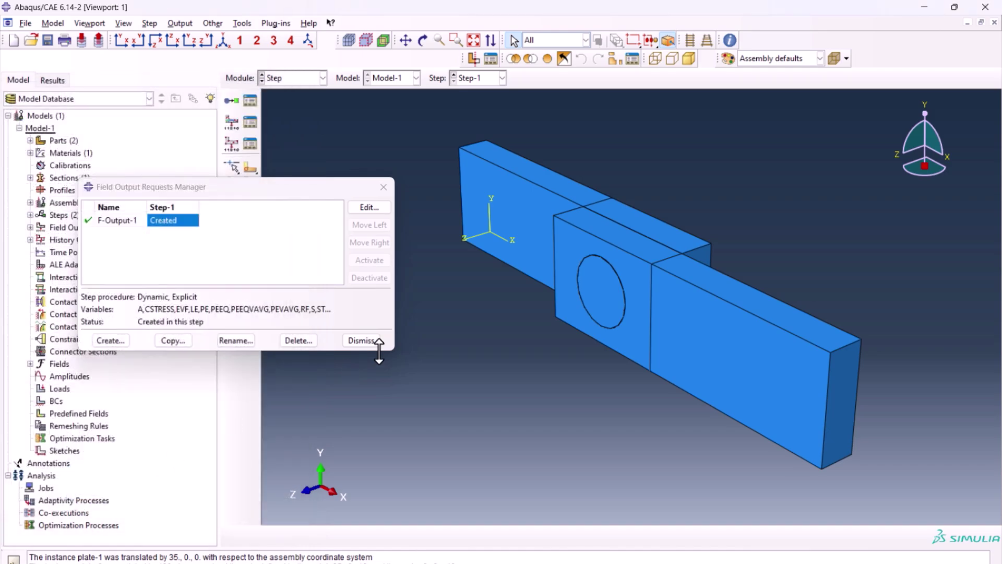
left_click(361, 340)
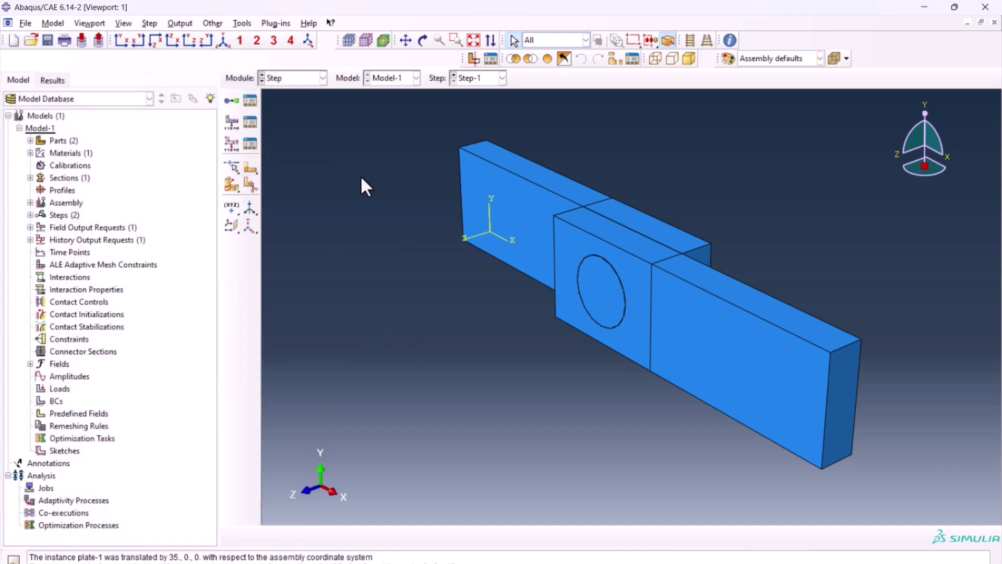
Step: Switch to the Interaction module and create a contact property named plate-plate with frictionless tangential behavior
left_click(309, 77)
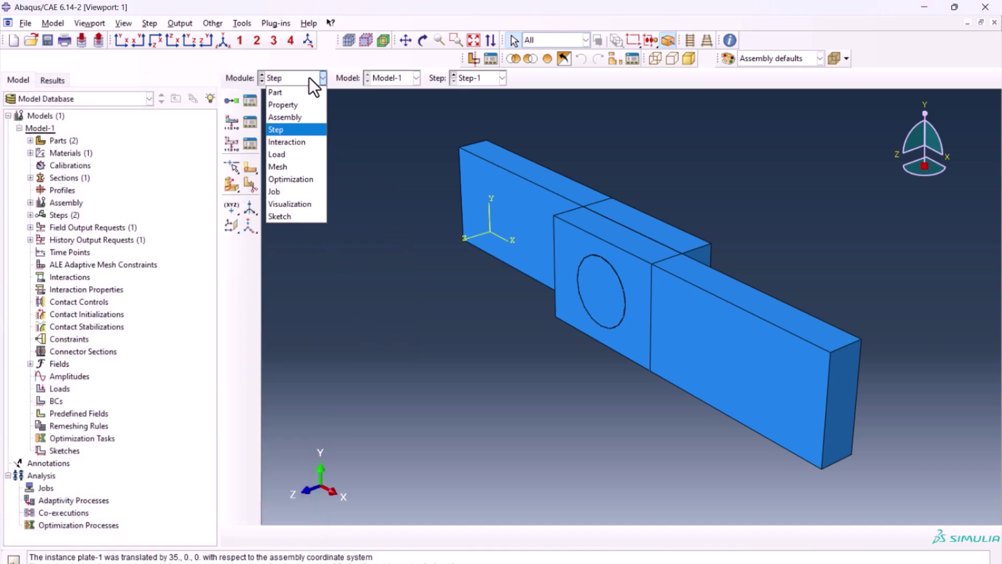
left_click(311, 142)
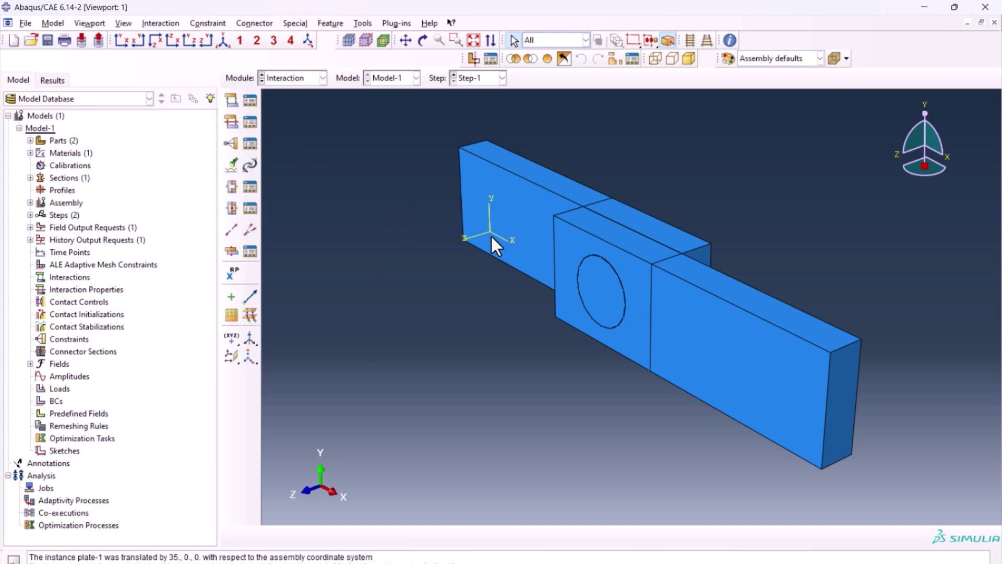
left_click(231, 121)
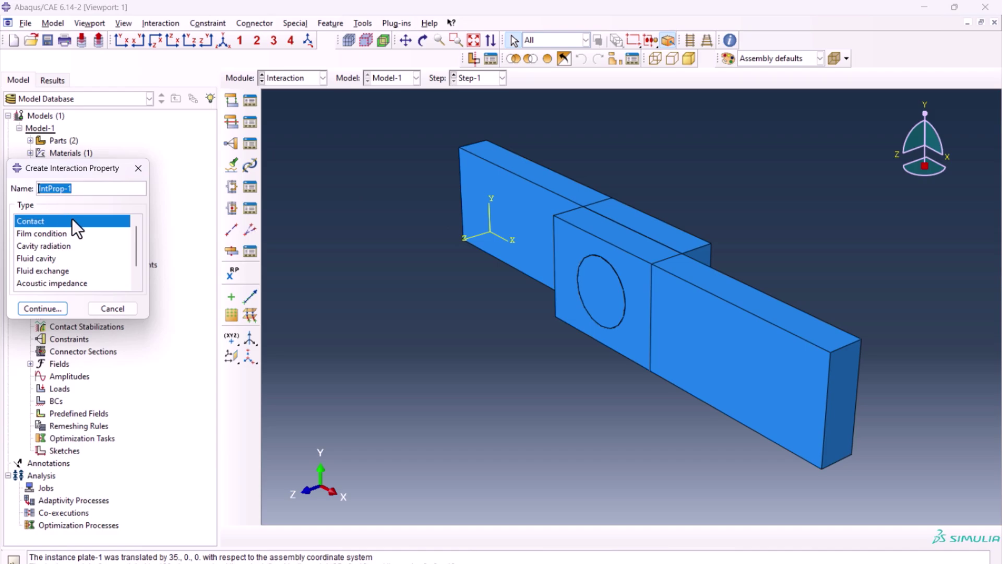
type("plate")
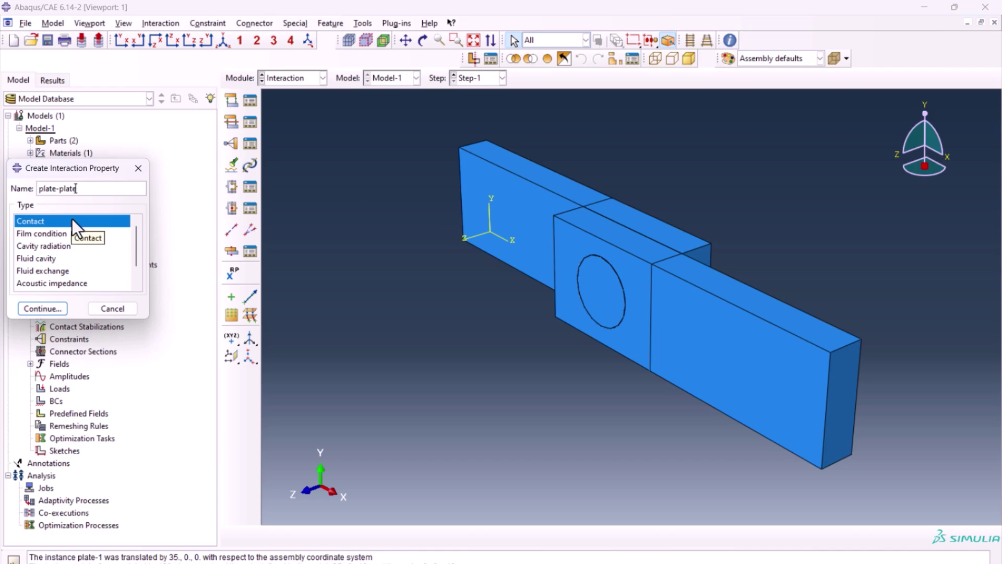
type("-plate")
left_click(31, 311)
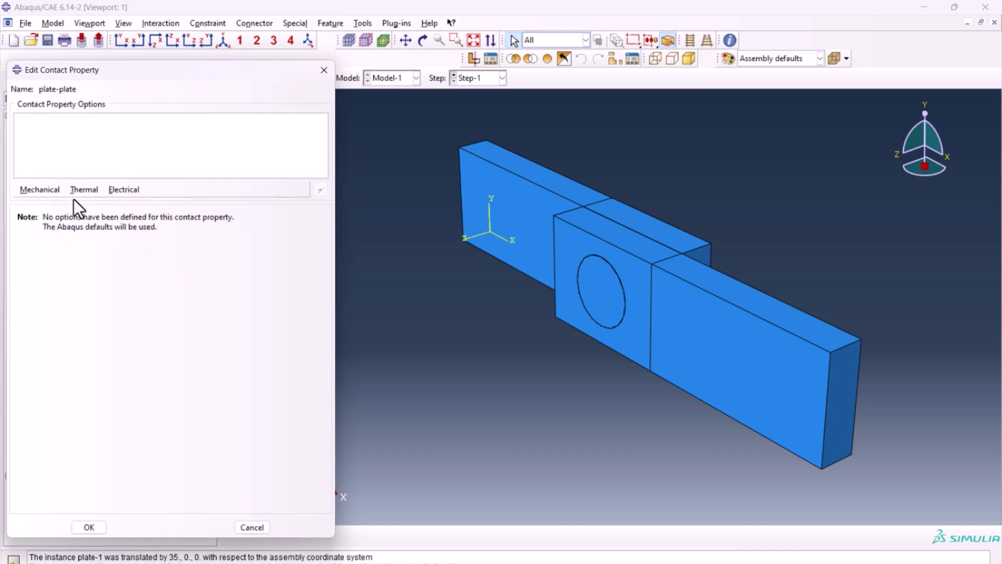
left_click(44, 191)
left_click(46, 202)
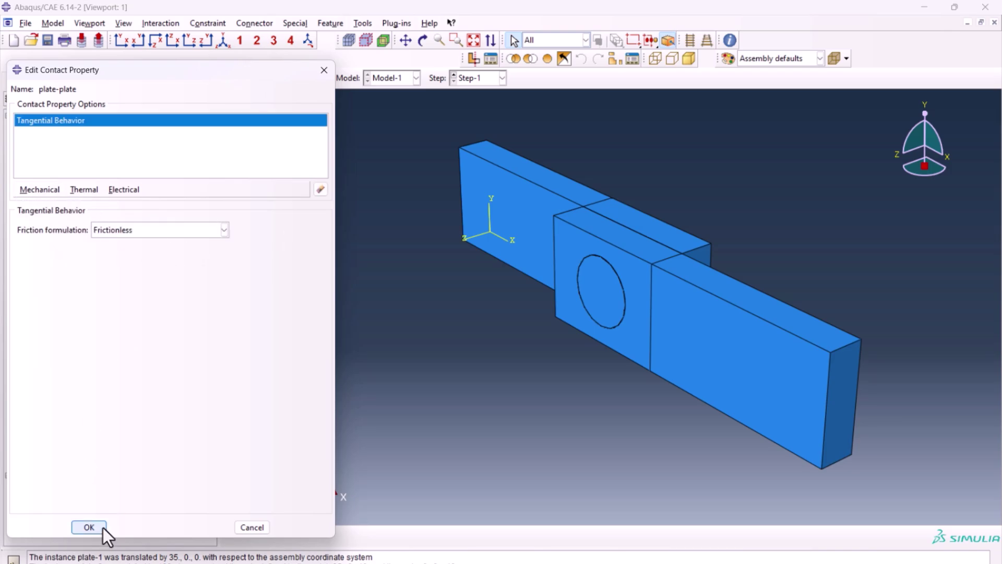
left_click(89, 526)
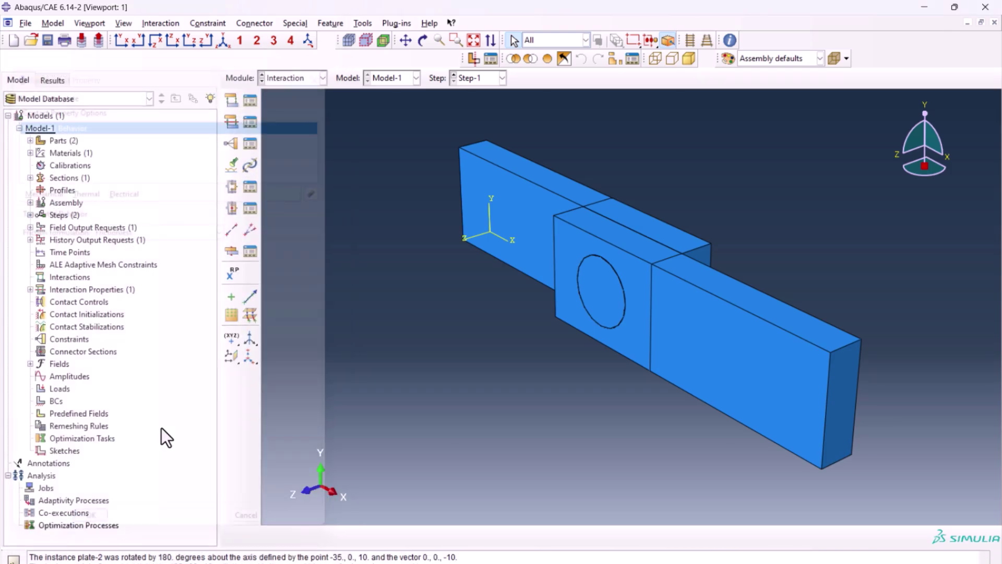
Step: Create a contact property named plate-pin with penalty tangential behavior and a friction coefficient of 0.1
left_click(231, 124)
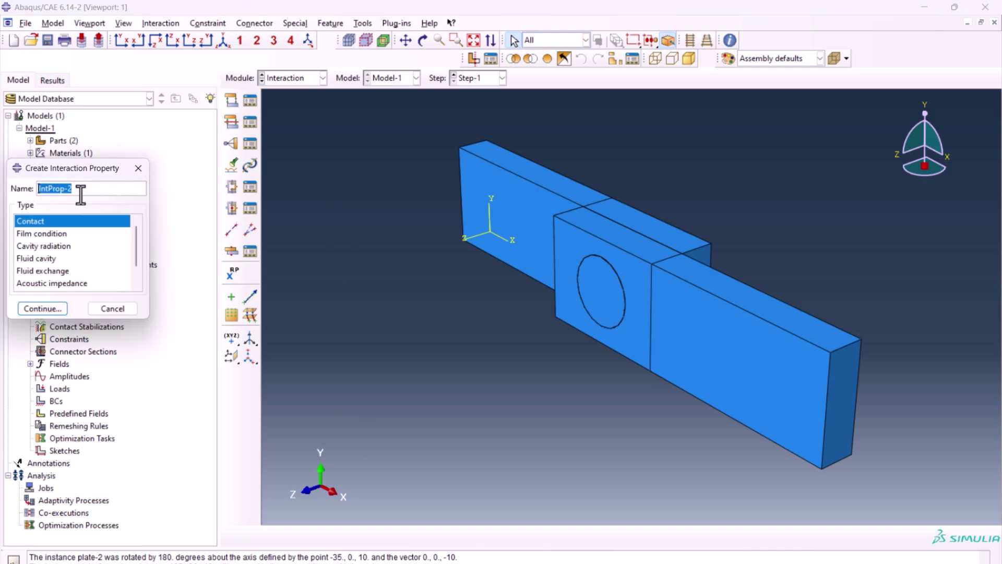
type("plate-pin")
left_click(33, 308)
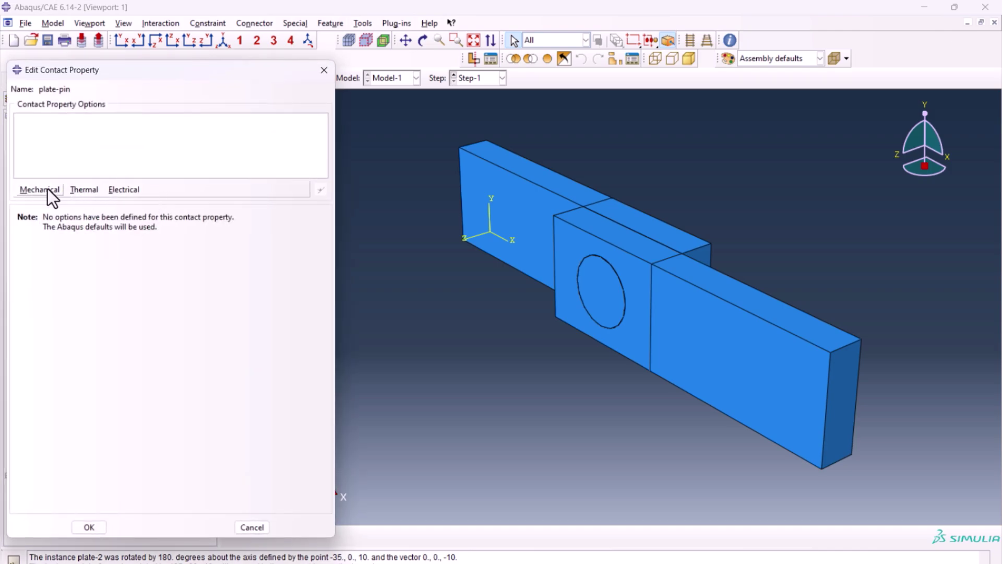
left_click(48, 189)
left_click(46, 203)
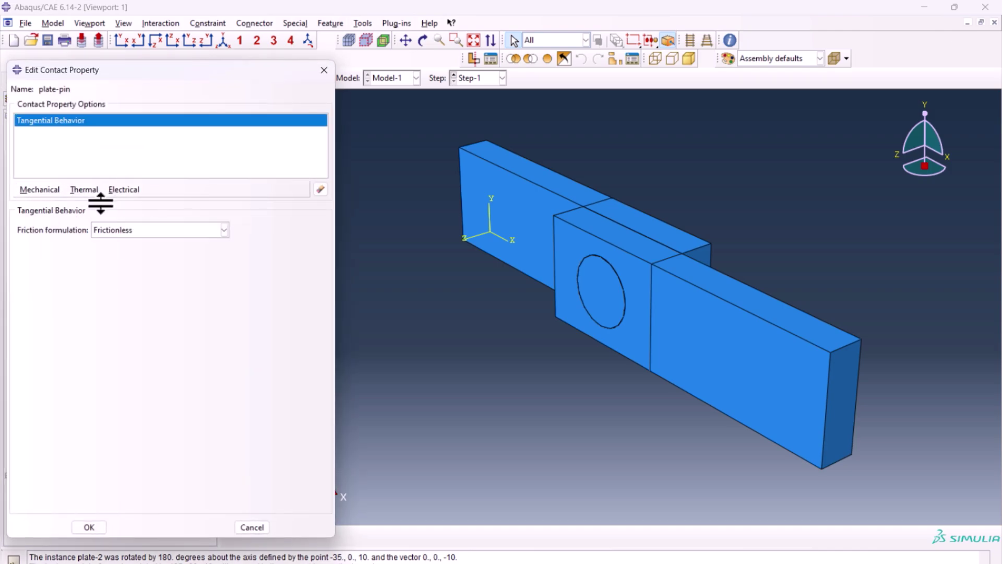
left_click(112, 230)
left_click(124, 254)
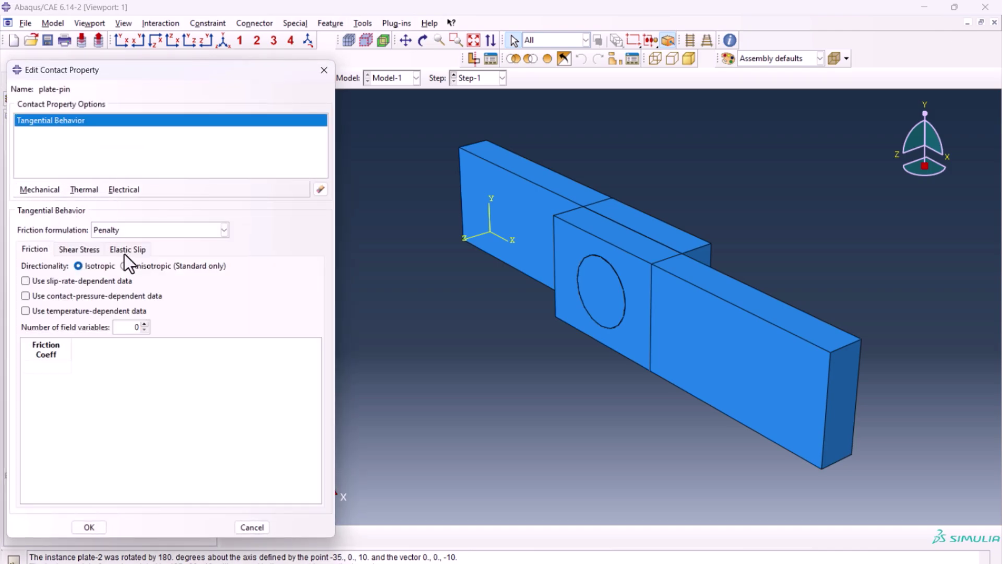
left_click(49, 367)
type("0.1")
left_click(109, 369)
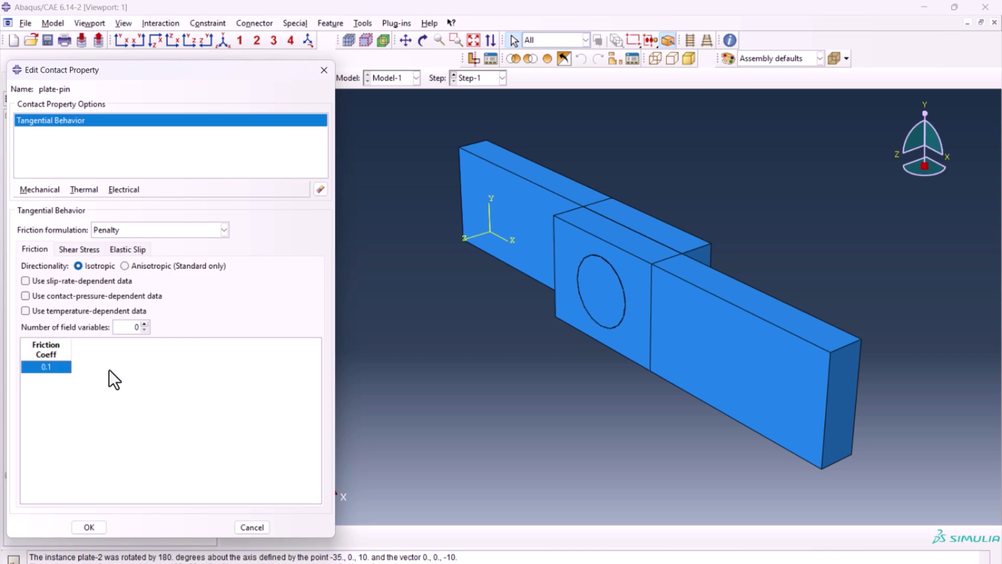
Step: Add normal behavior with "Hard" contact and separation allowed to the plate-pin contact property, and finish it
left_click(52, 191)
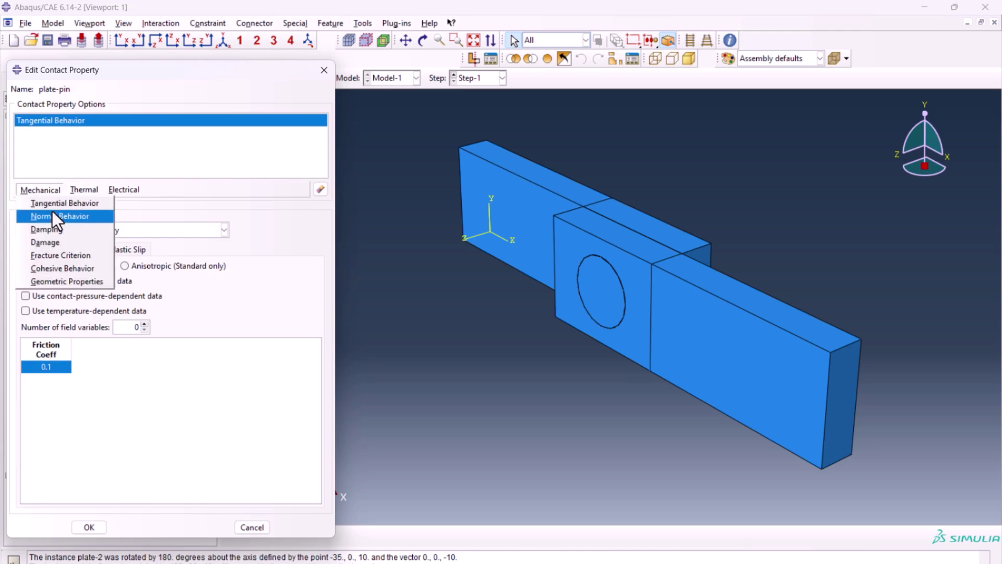
left_click(53, 216)
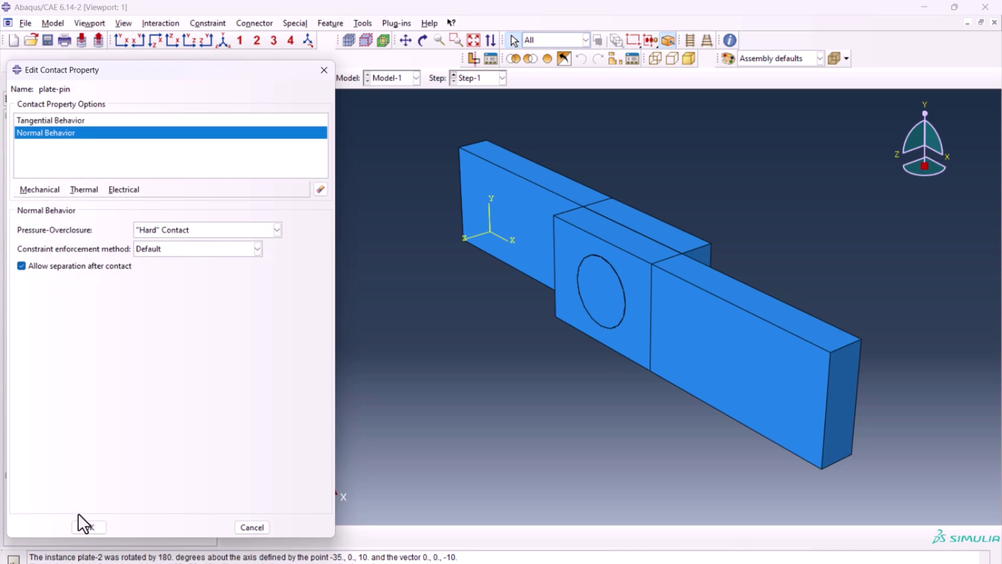
left_click(89, 529)
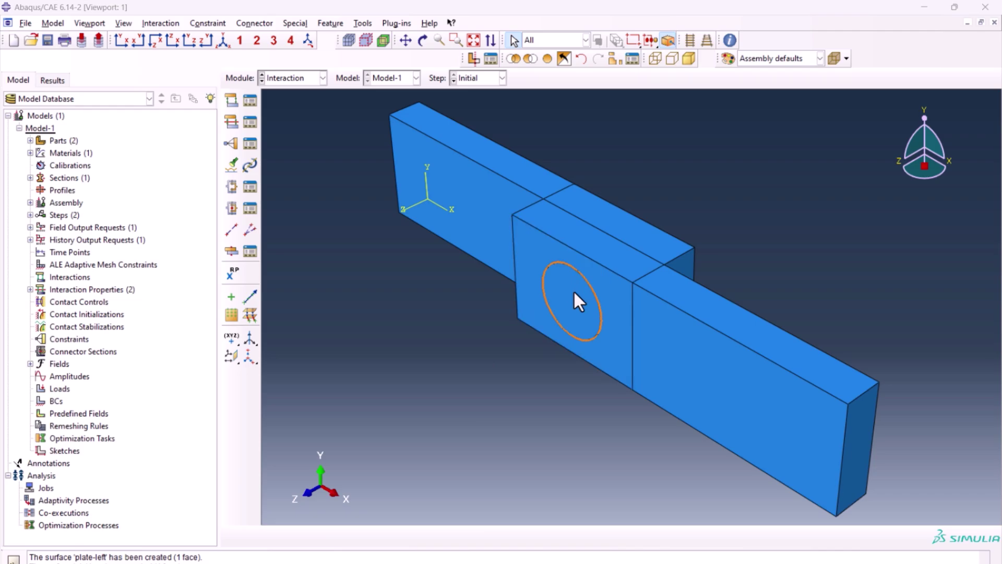
Step: Open the Surface Manager for the assembly
left_click(550, 269)
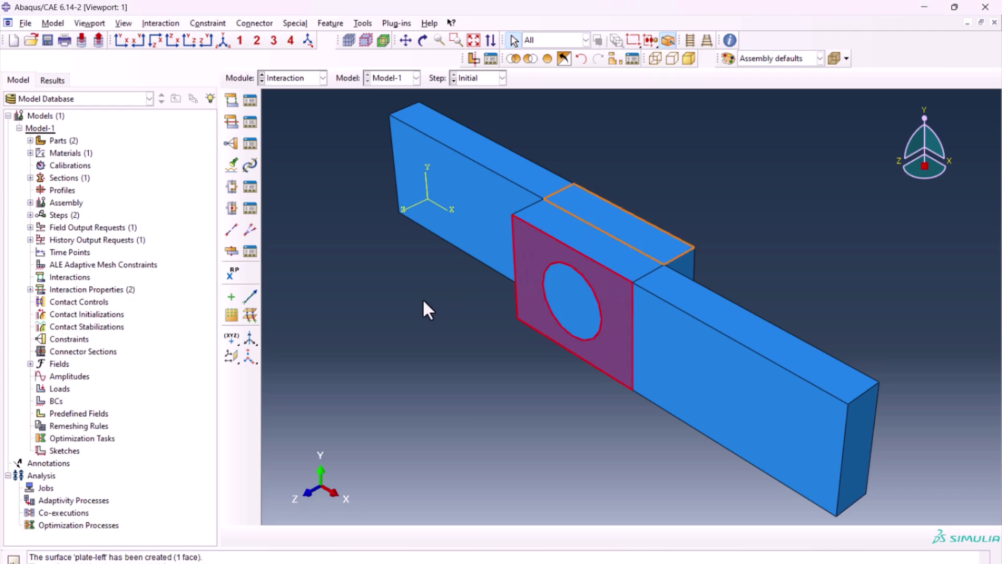
left_click(368, 21)
mouse_move(386, 89)
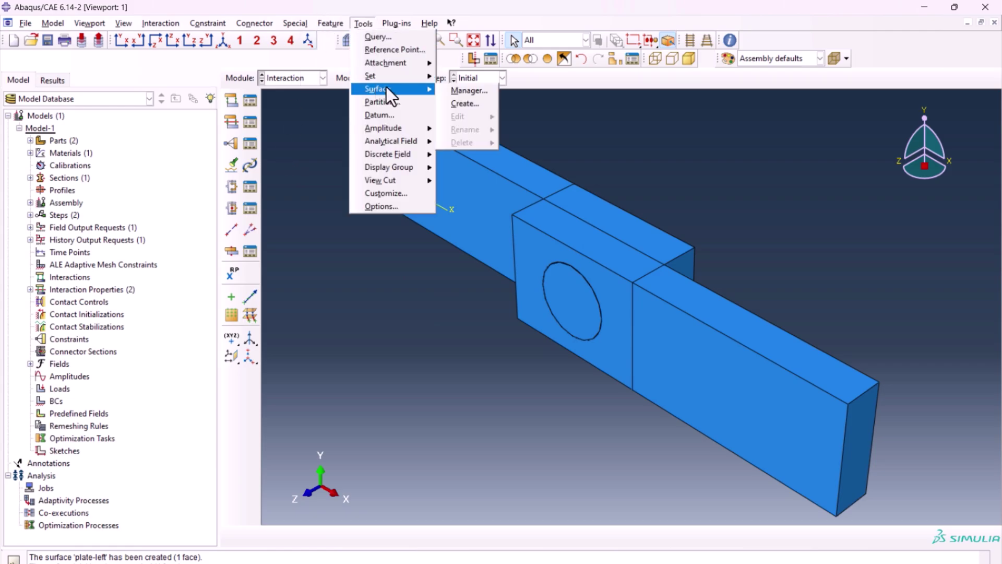
left_click(448, 91)
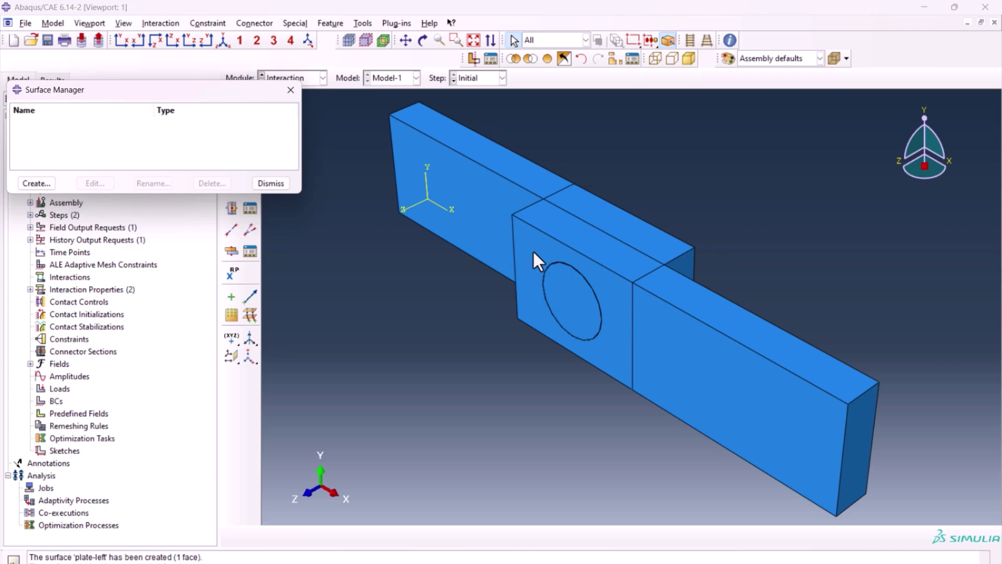
Step: Remove the front plate's two cells and the pin cell from the display, leaving only the rear plate
left_click(617, 59)
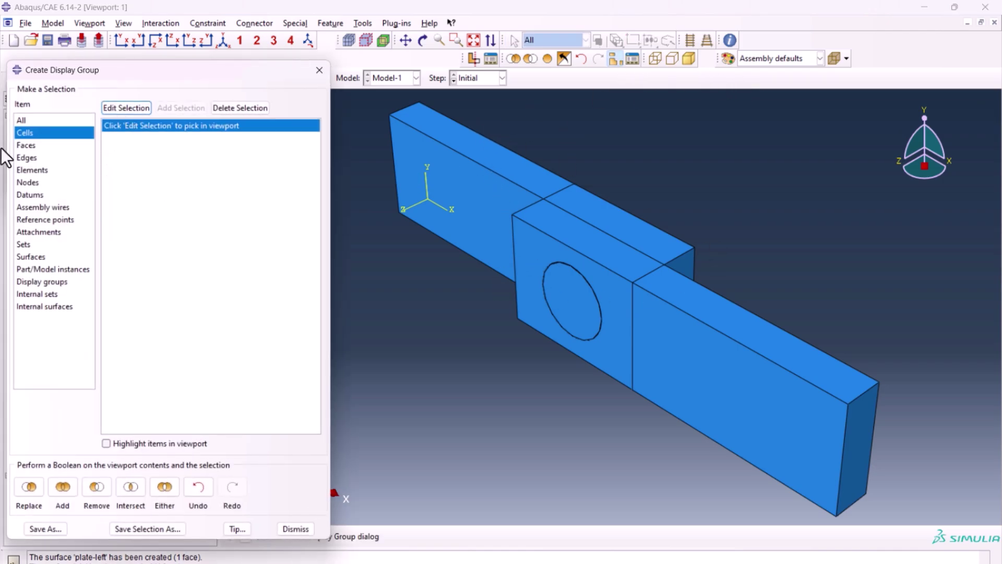
left_click(30, 131)
left_click(120, 108)
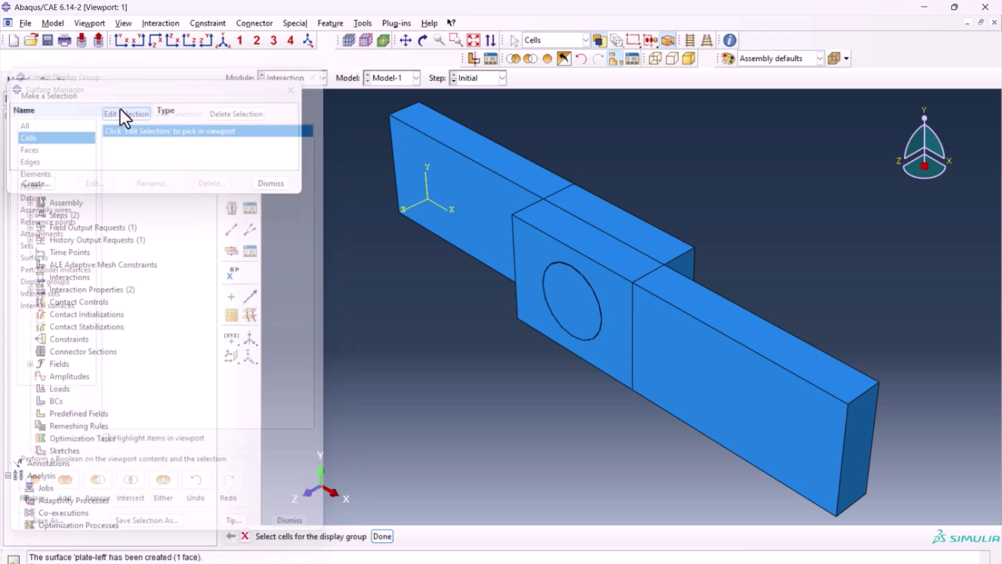
left_click(613, 283)
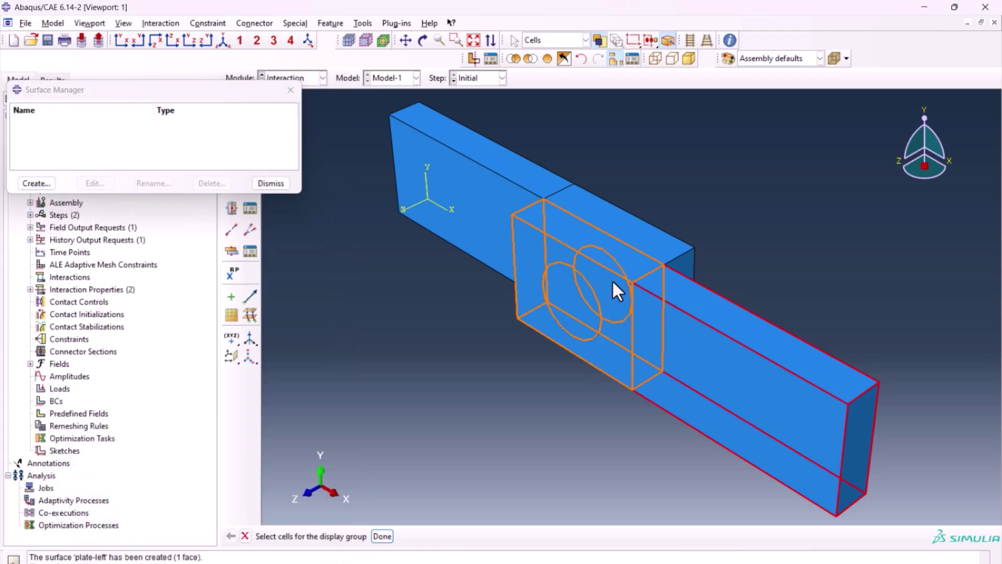
left_click(613, 283, "shift")
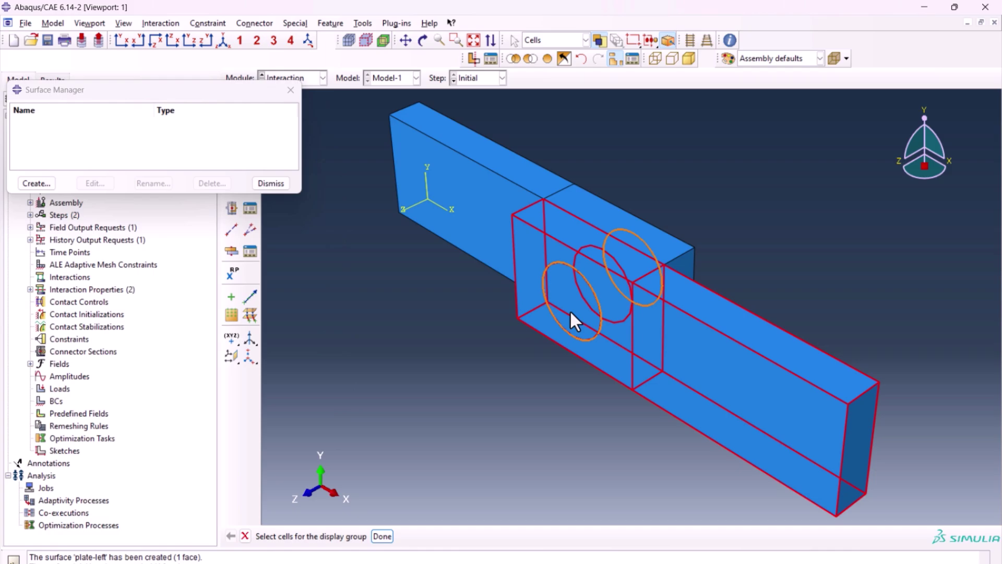
left_click(592, 284, "shift")
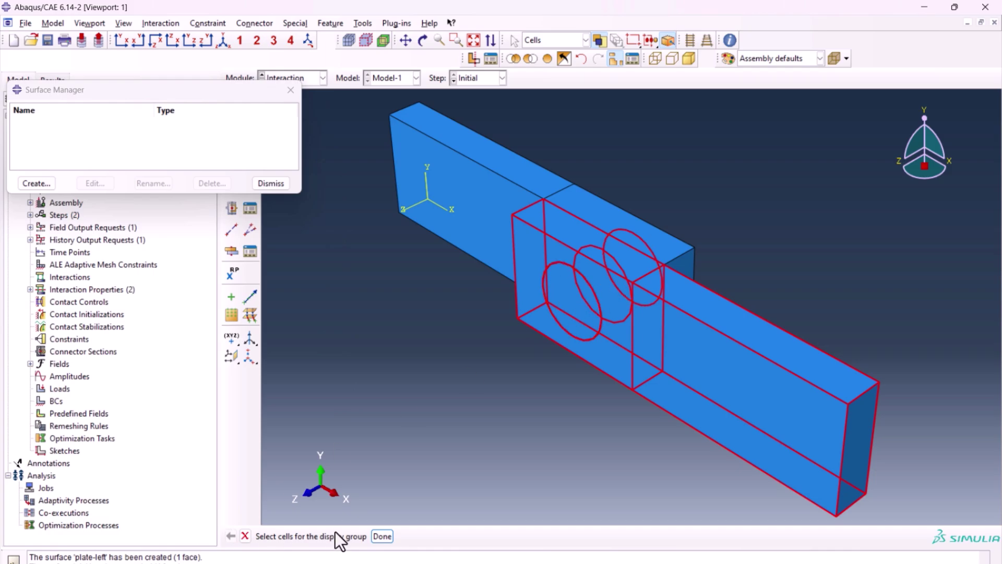
left_click(382, 537)
left_click(94, 489)
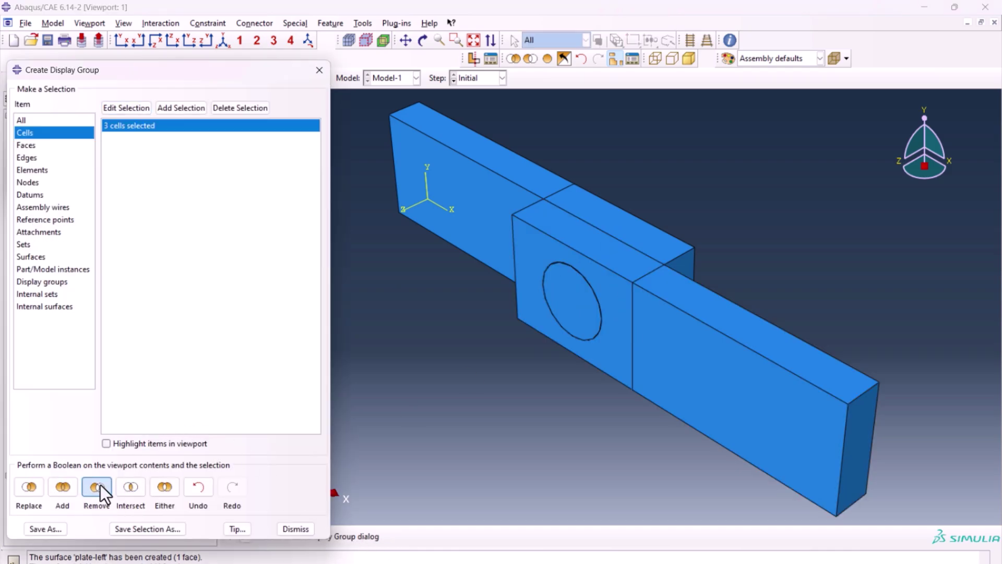
left_click(318, 70)
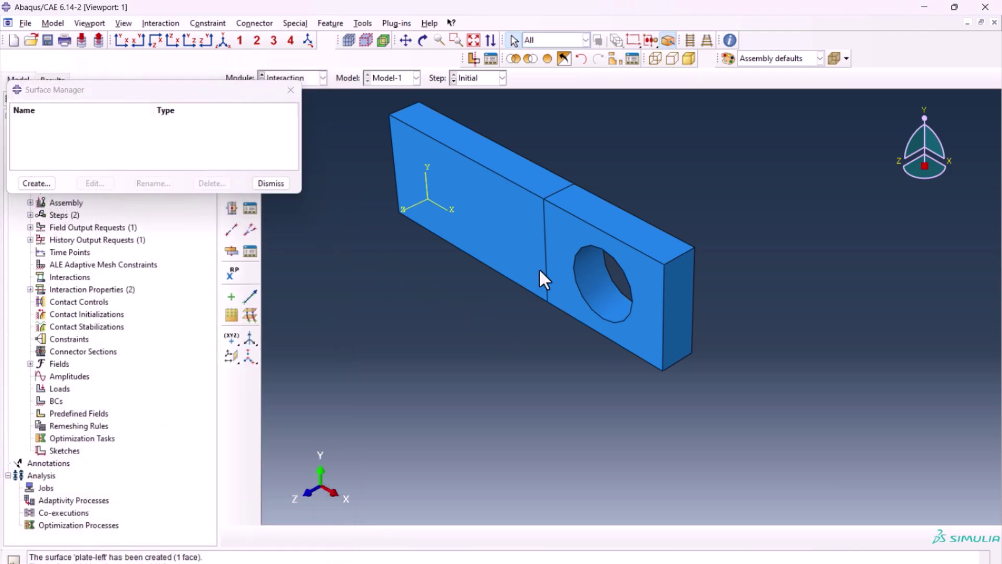
Step: Create a surface named plate-1 from the rear plate's front face around the hole
left_click(574, 242)
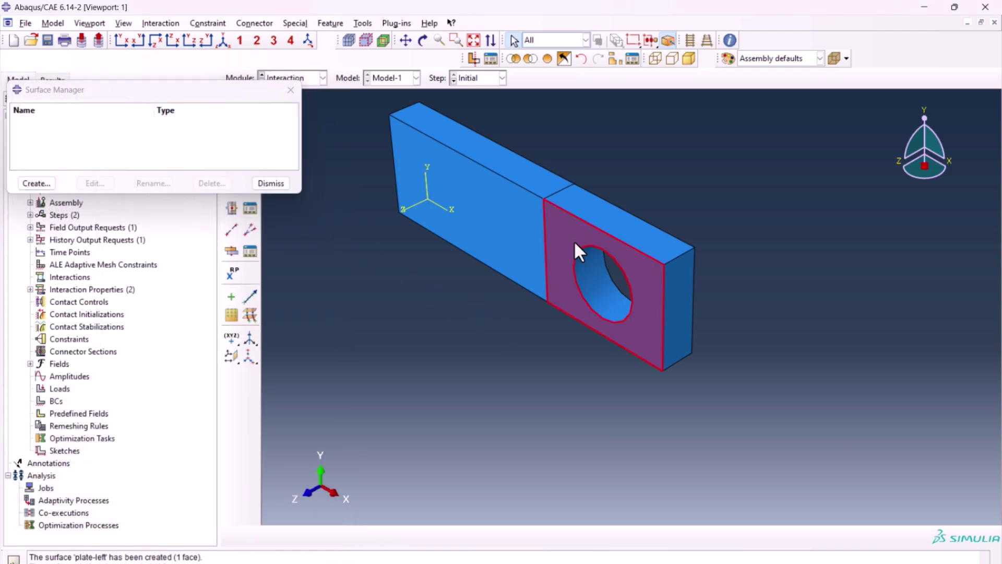
left_click(36, 182)
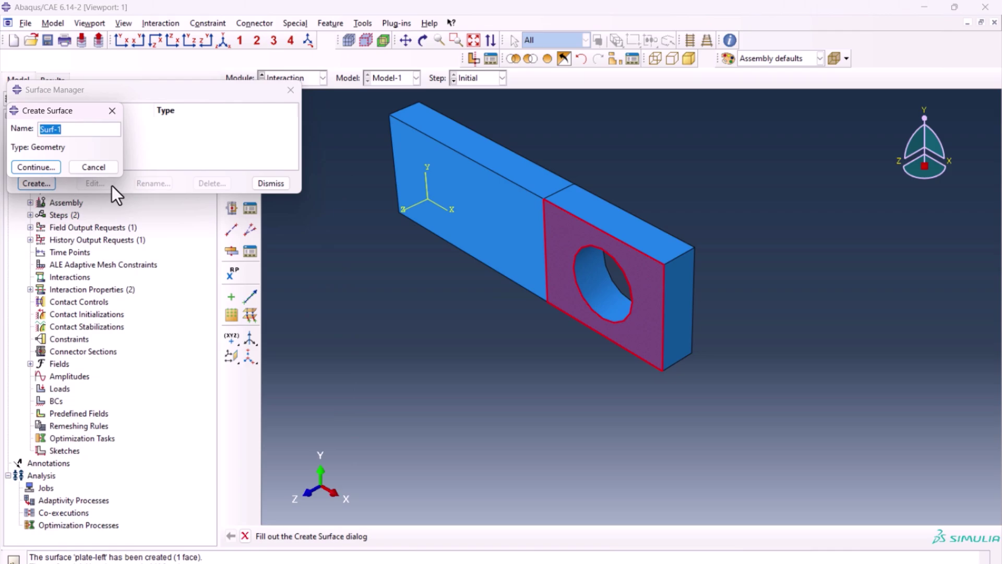
type("plate-1")
left_click(36, 167)
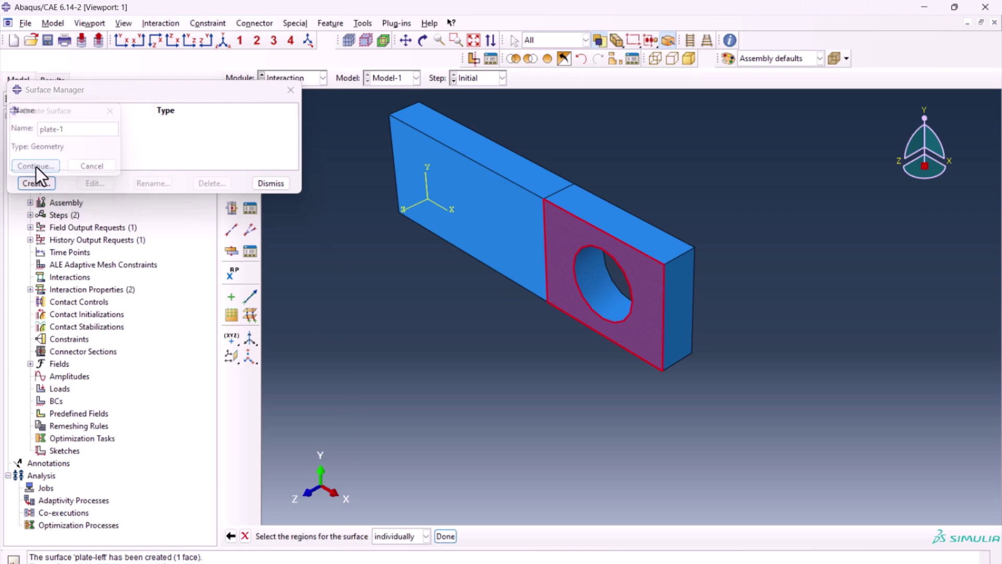
left_click(445, 536)
Step: Start a surface named plate-2, restore the full assembly display, and remove the rear plate's two cells and the pin cell from it
left_click(29, 182)
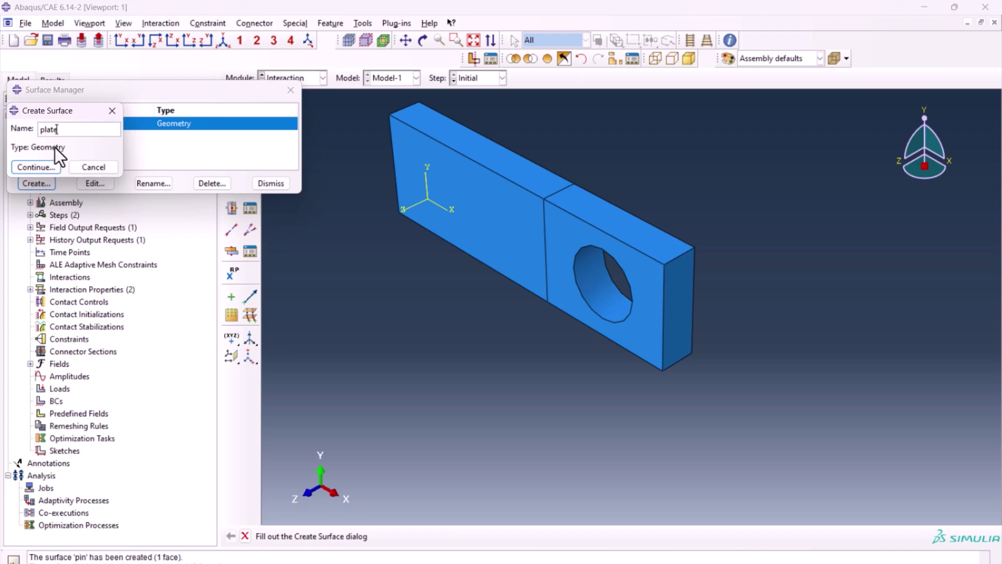
type("plate-2")
key("Return")
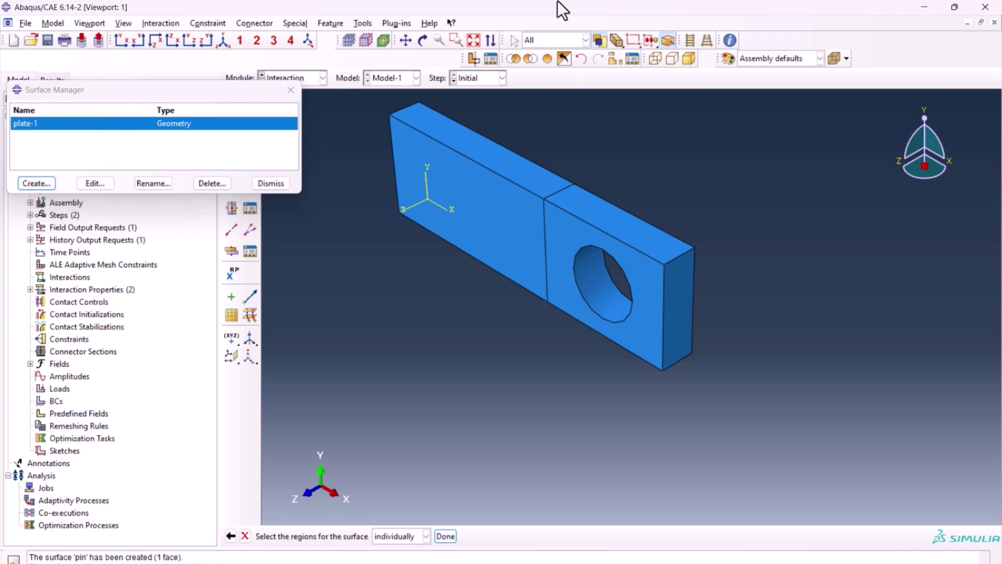
left_click(552, 57)
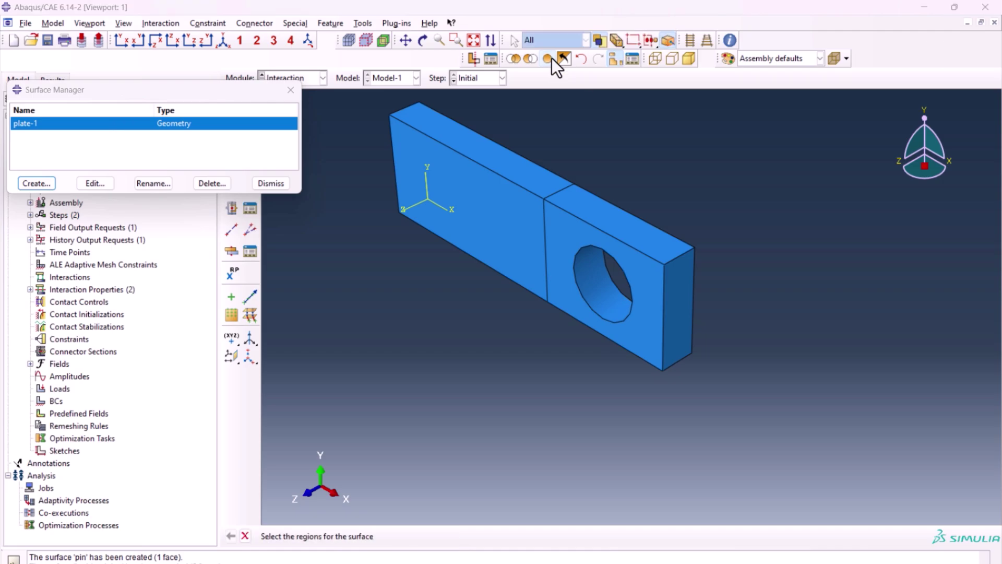
left_click(611, 60)
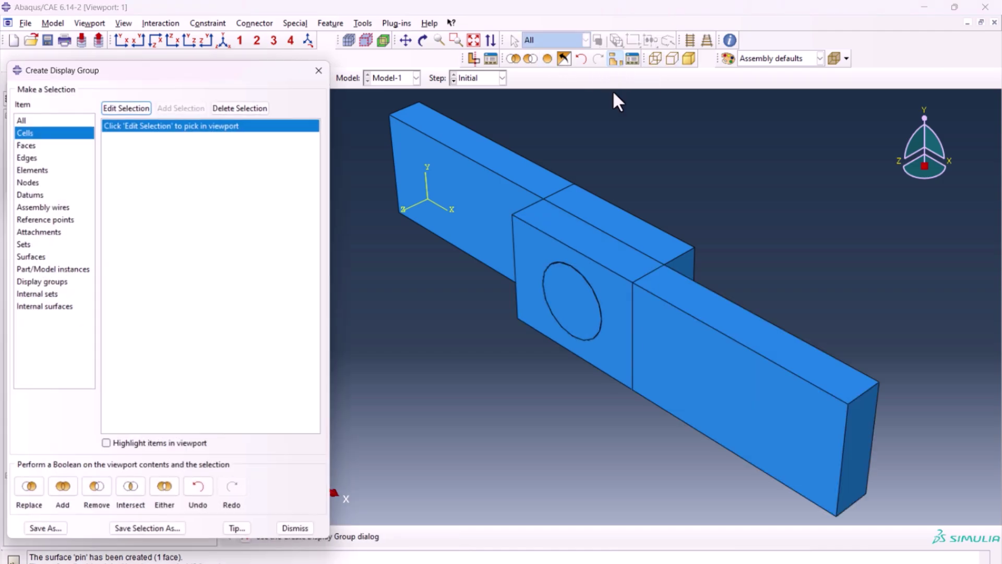
left_click(134, 109)
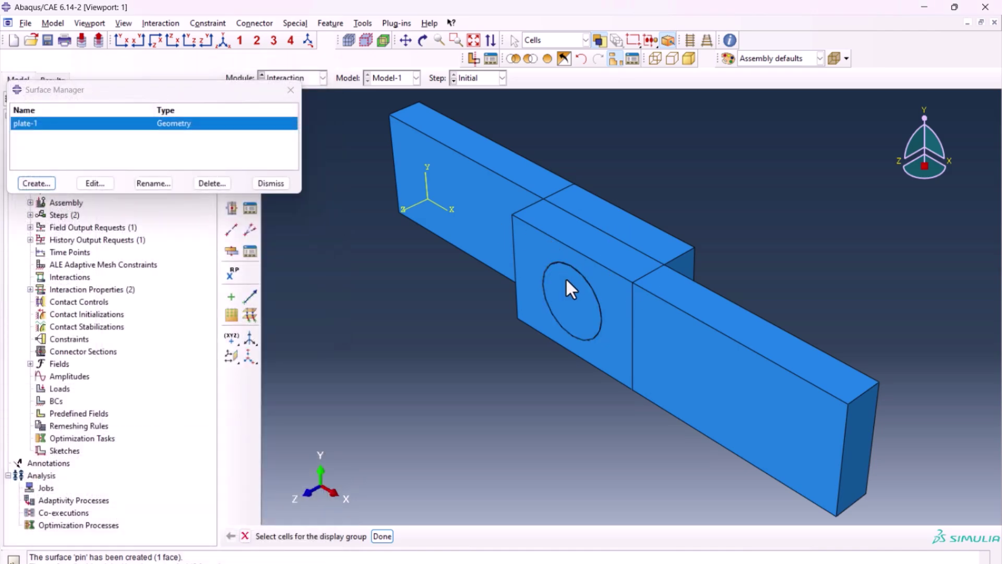
left_click(604, 218)
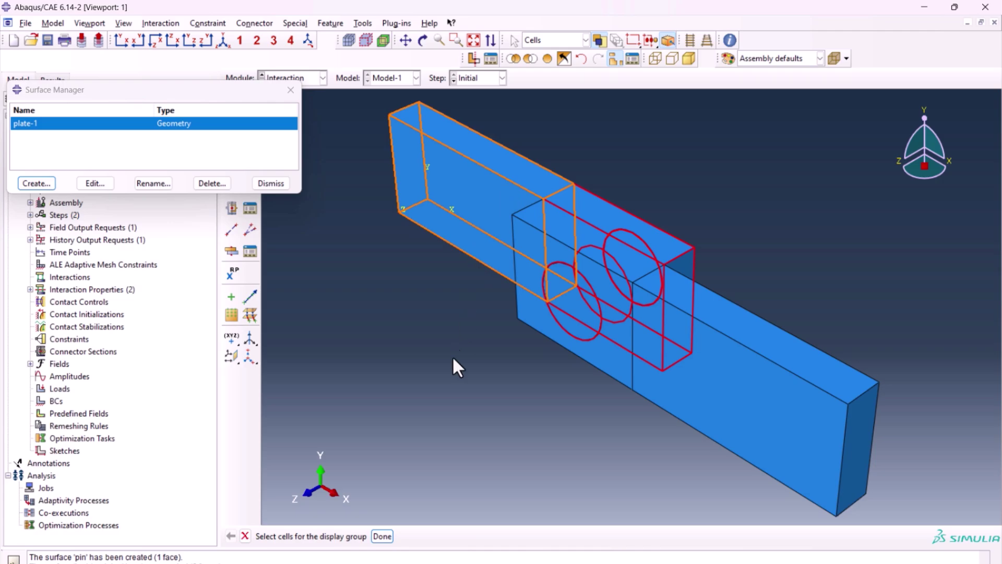
left_click(358, 99)
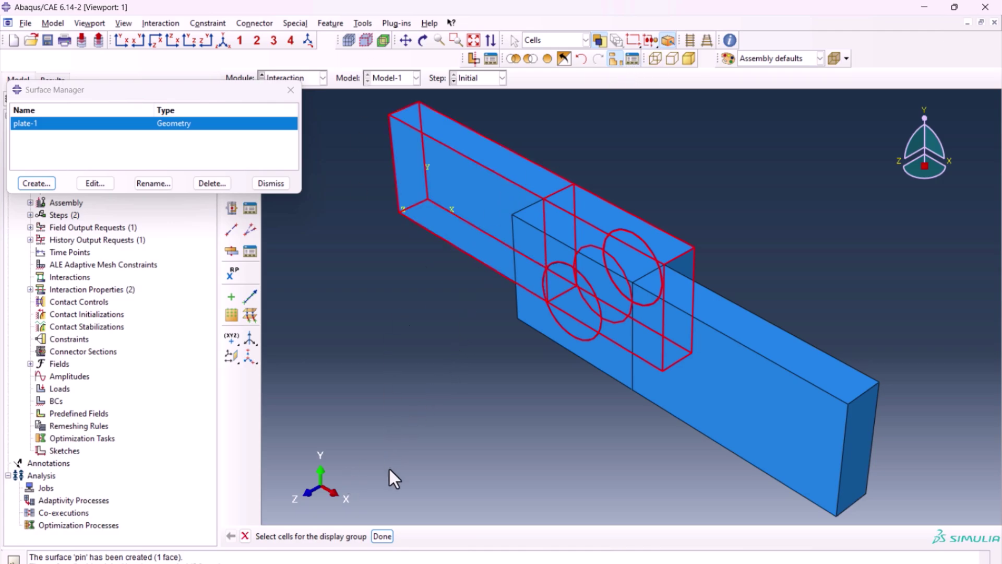
left_click(383, 537)
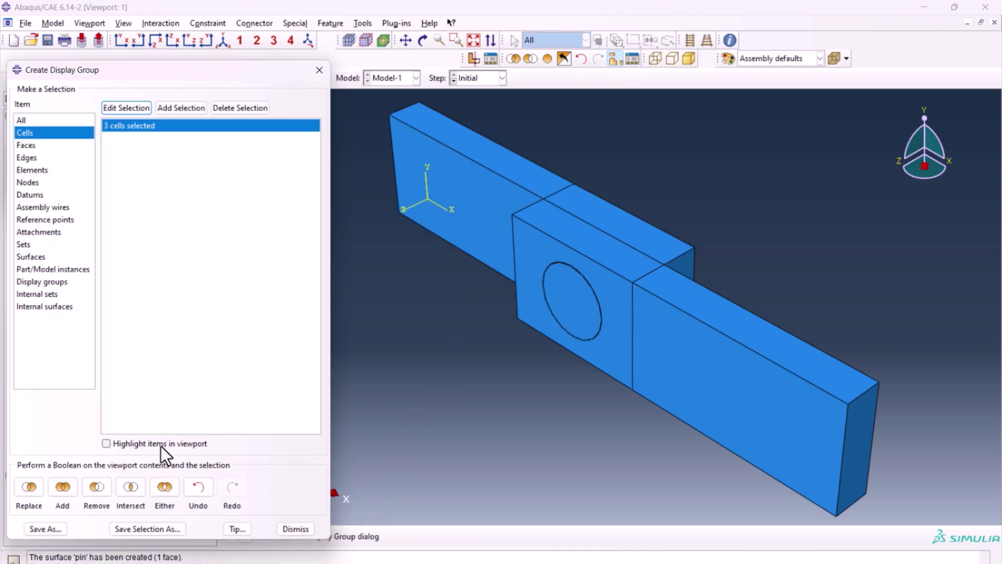
left_click(97, 487)
left_click(320, 70)
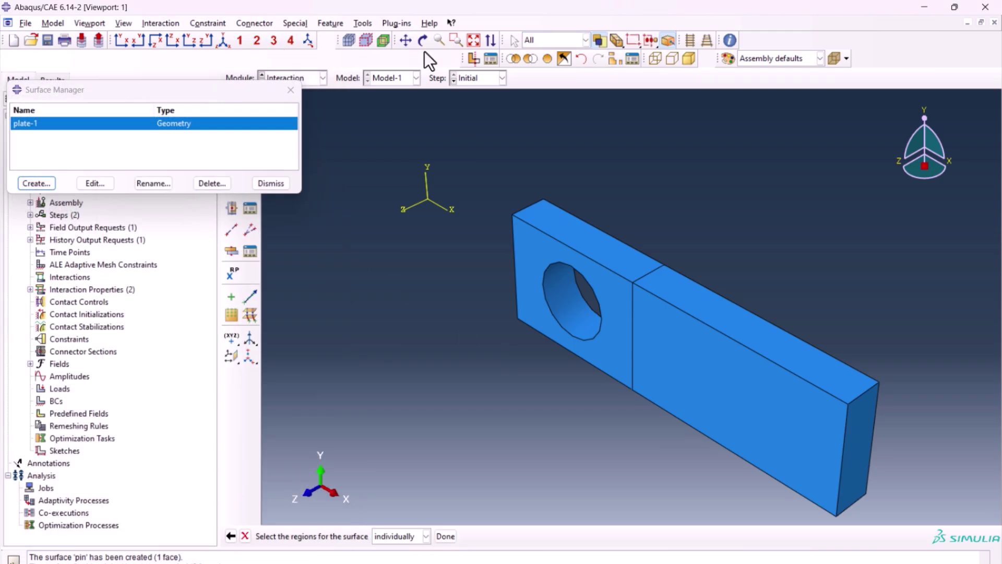
Step: Assign the front plate's back face around the hole to the plate-2 surface and finish it
left_click(423, 40)
left_click_drag(762, 400, 567, 274)
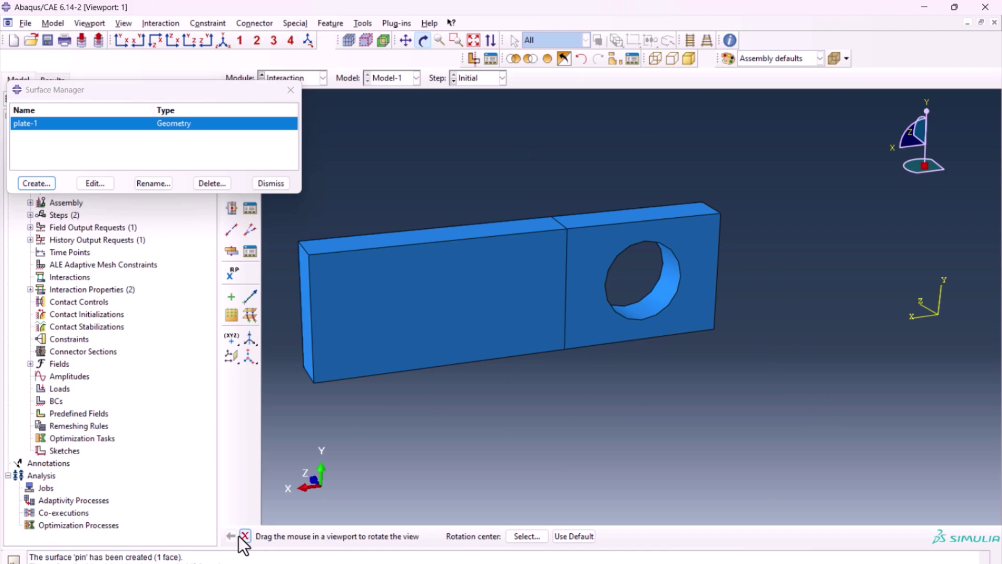
left_click(244, 536)
left_click(704, 243)
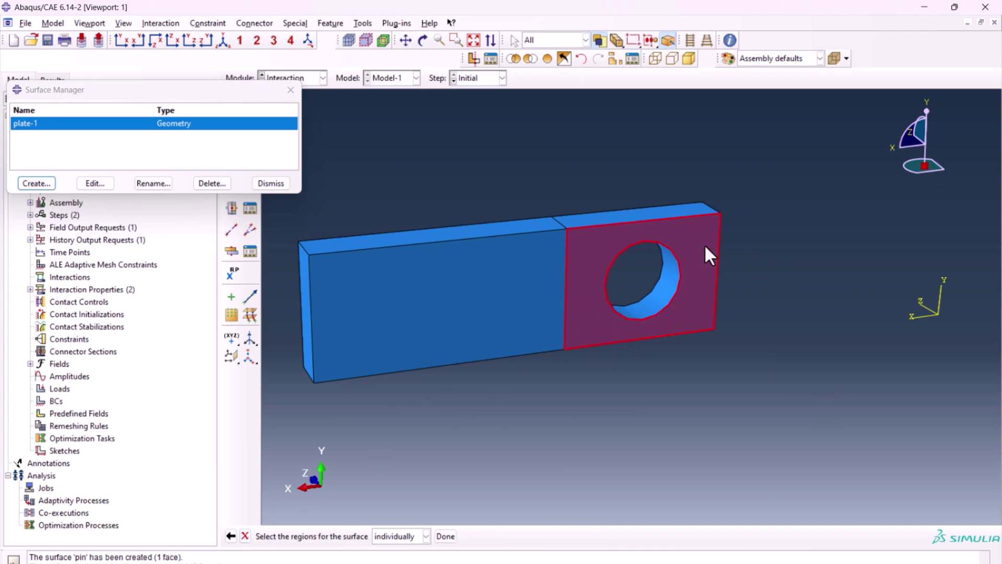
left_click(446, 536)
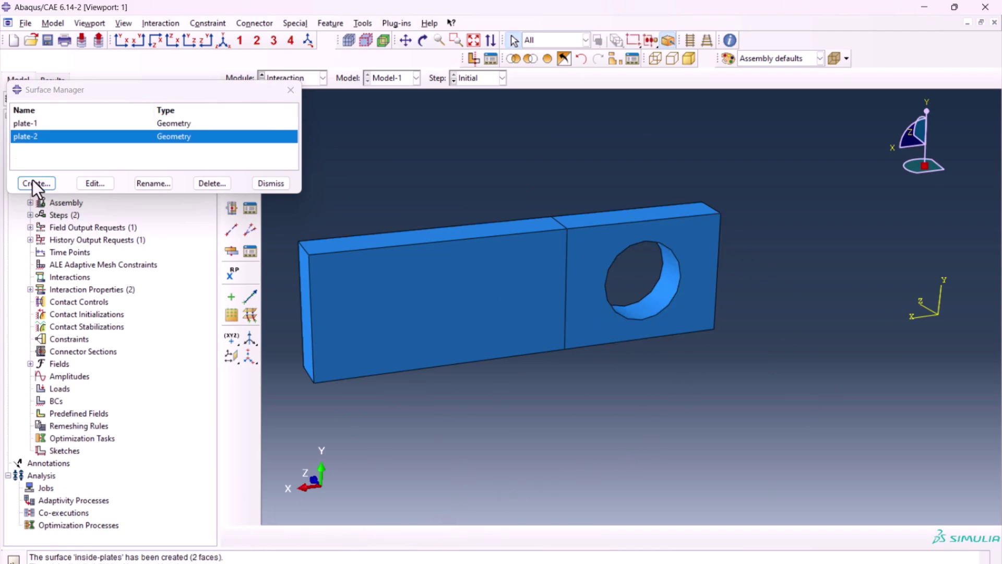
Step: Create a surface named inside-plate2 from the inner cylindrical face of the front plate's hole
left_click(225, 39)
left_click(36, 183)
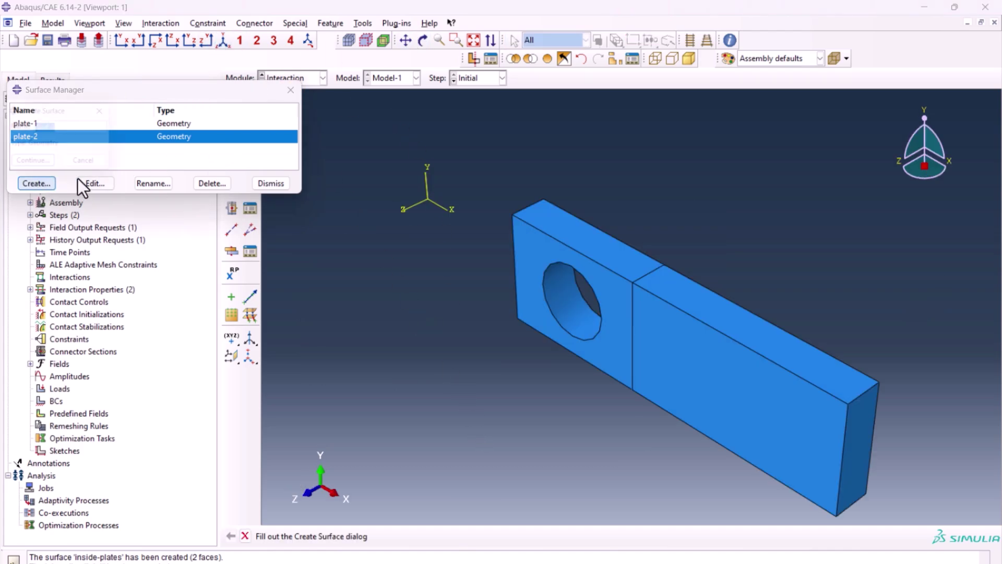
type("inside-plate2")
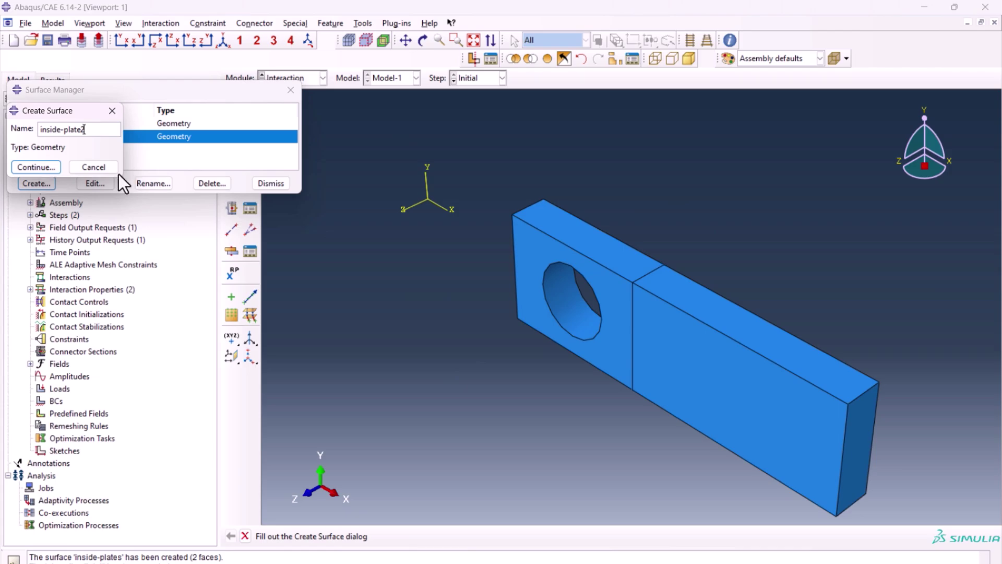
left_click(45, 167)
left_click(570, 309)
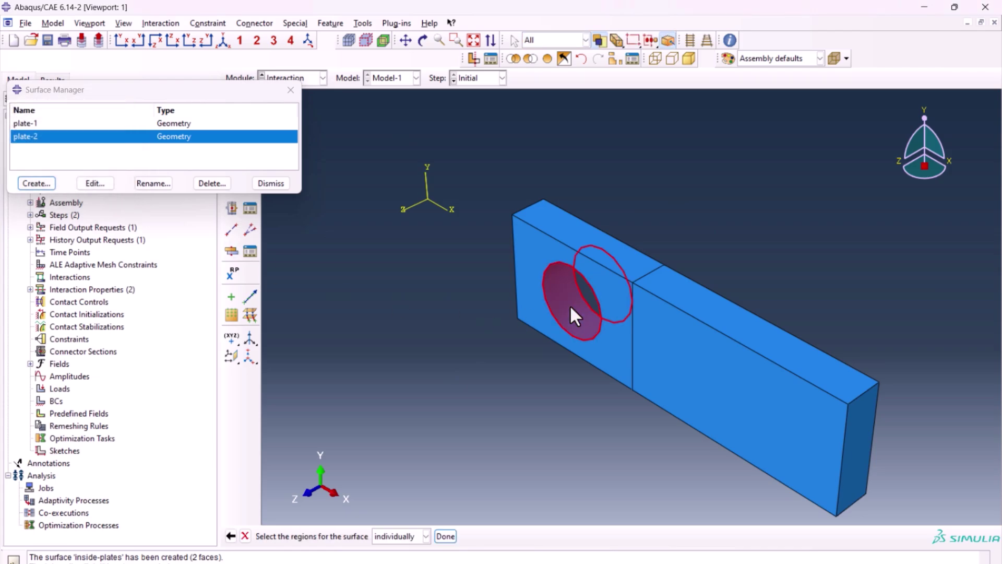
left_click(445, 536)
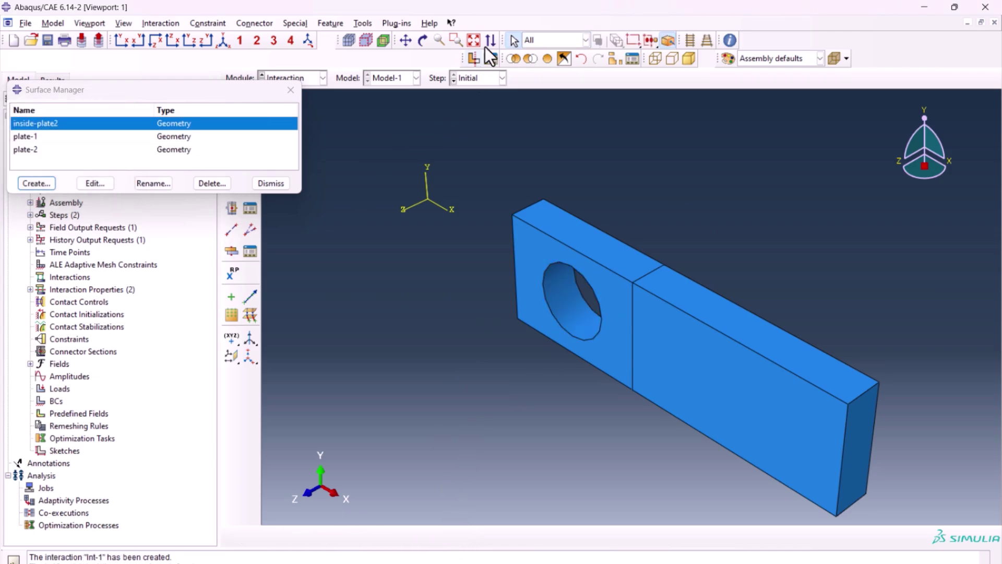
Step: Restore the full assembly display, and remove the front plate's holed cell and the pin cell to expose the rear plate's hole
left_click(548, 61)
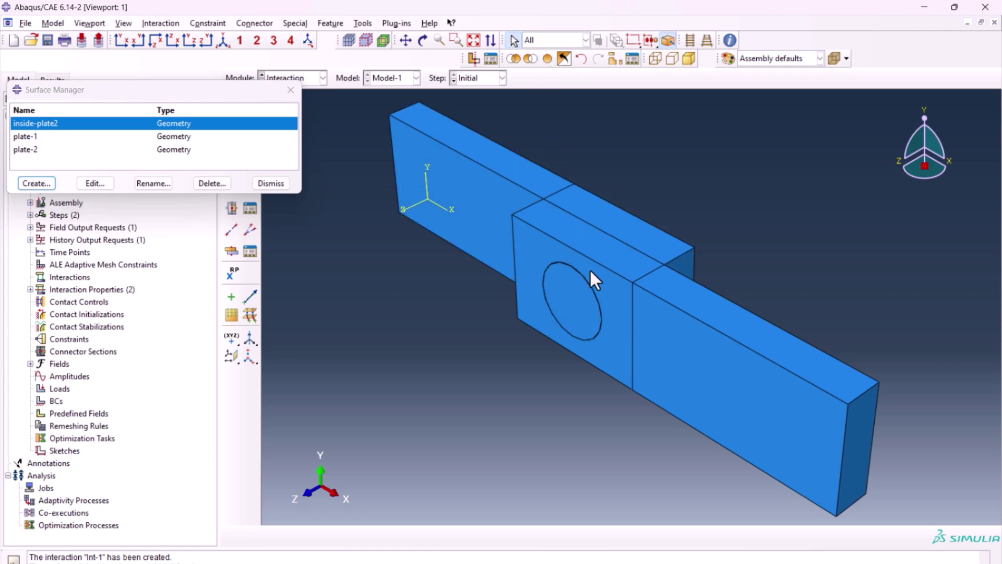
left_click(615, 61)
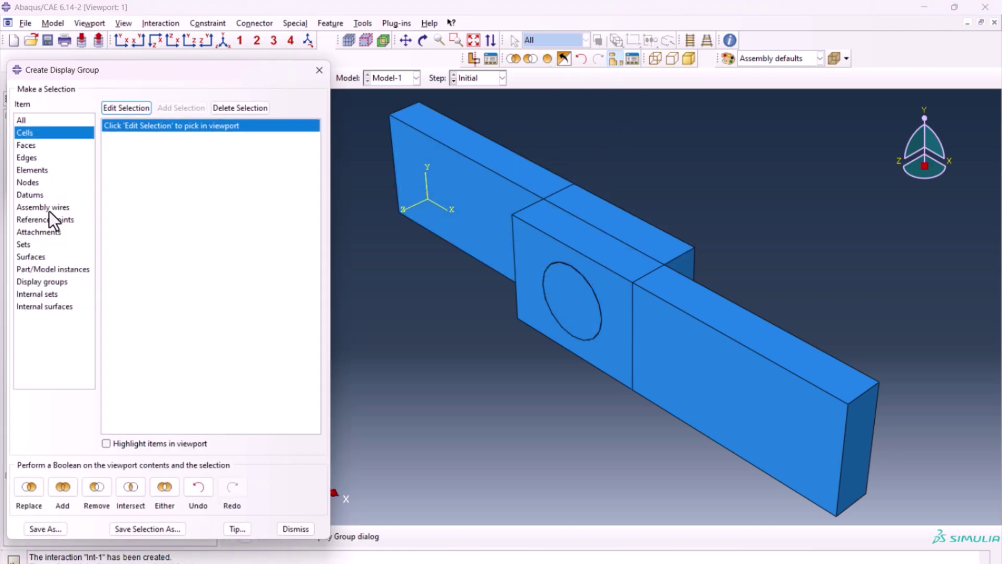
left_click(137, 111)
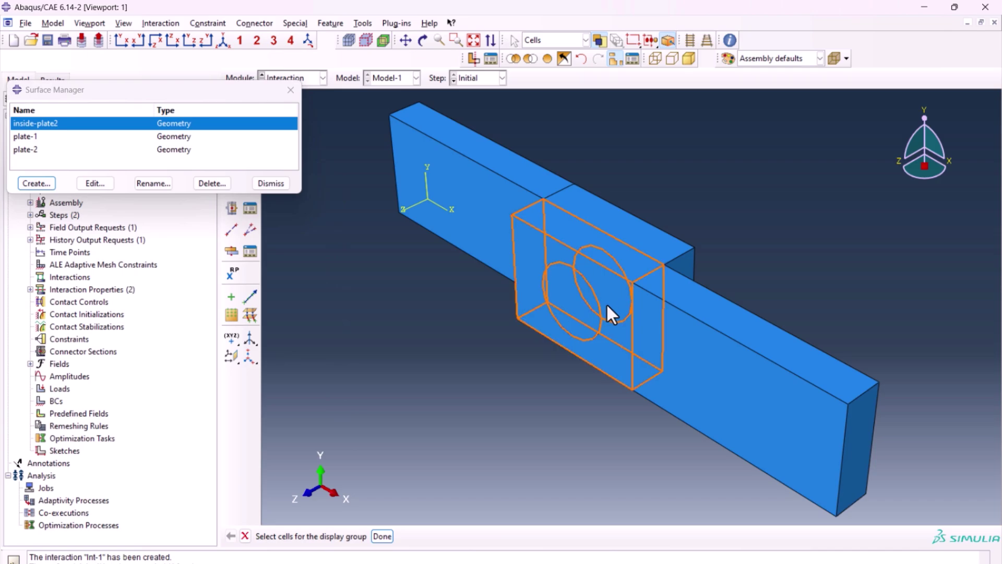
left_click(580, 302)
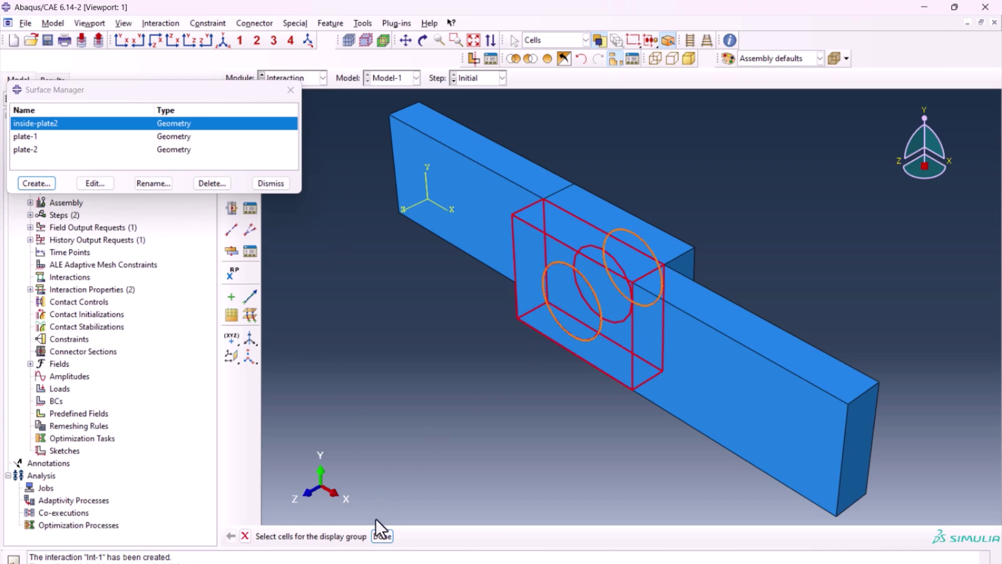
left_click(382, 535)
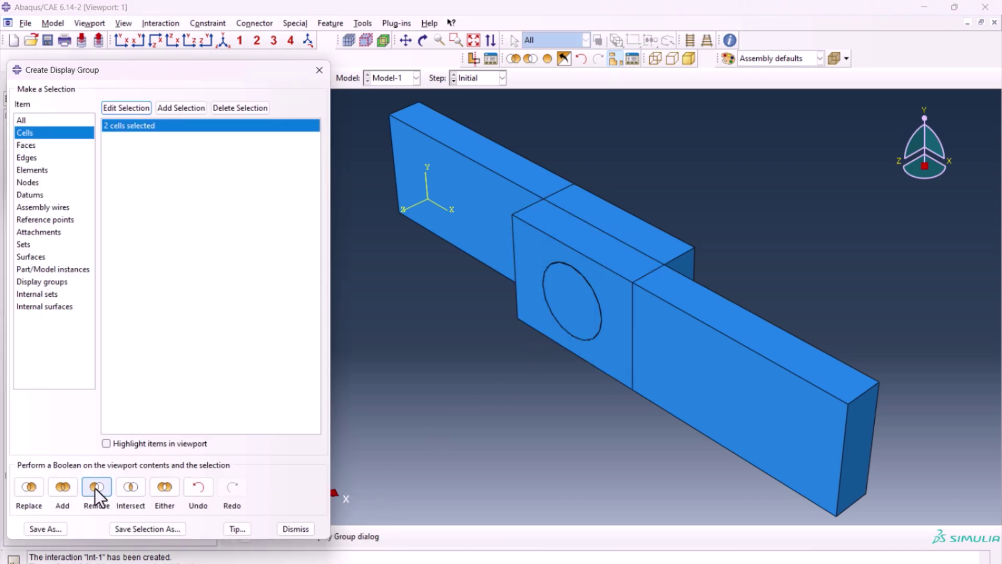
left_click(96, 487)
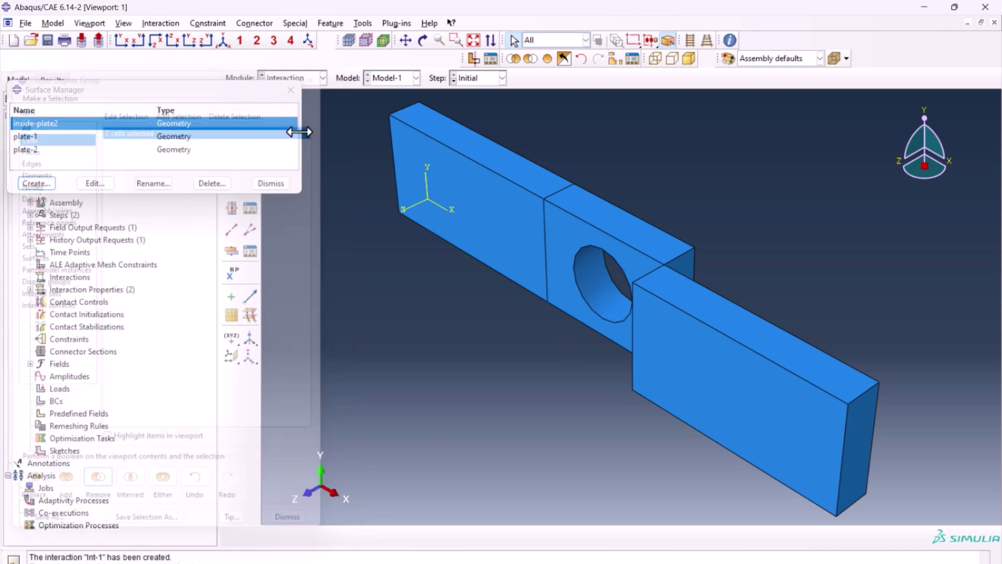
Step: Create a surface named inside-plate1 from the inner cylindrical face of the rear plate's hole
left_click(49, 183)
type("inside")
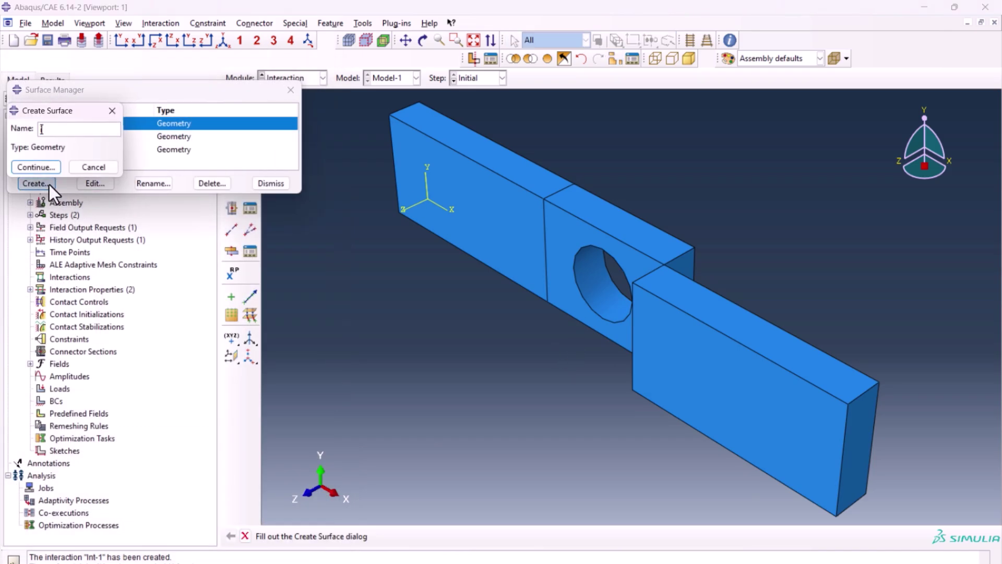
type("-plate1")
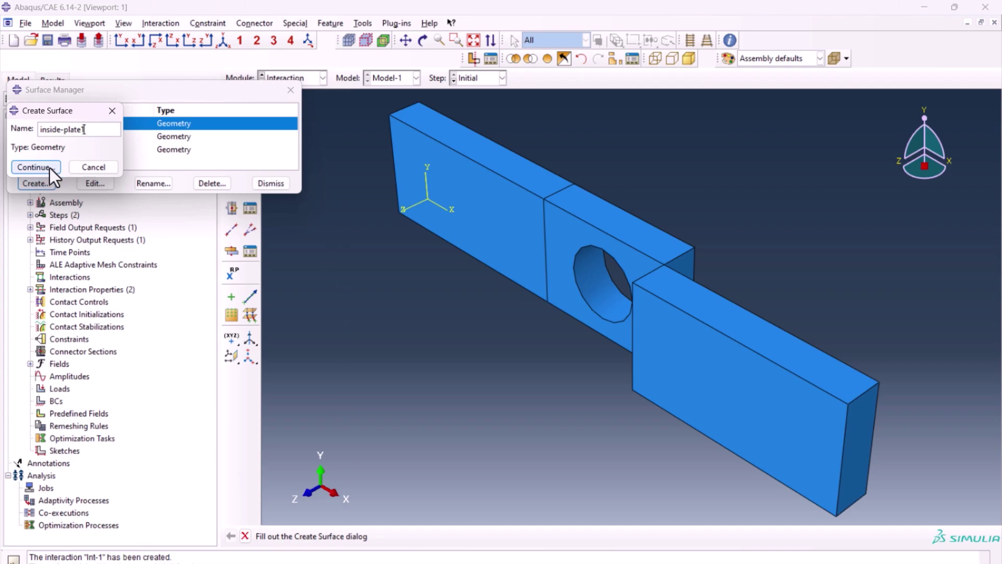
left_click(49, 167)
left_click(586, 280)
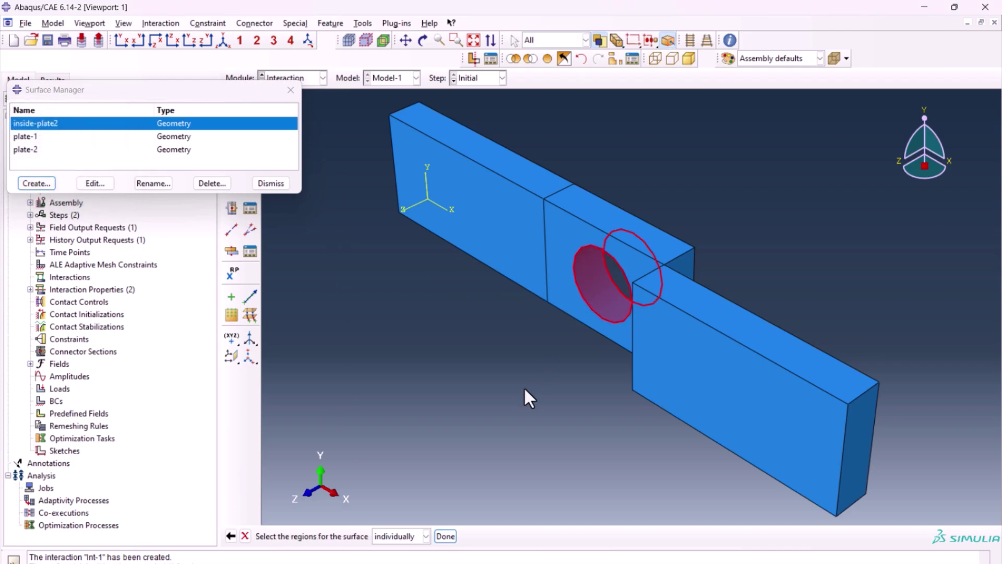
middle_click(503, 410)
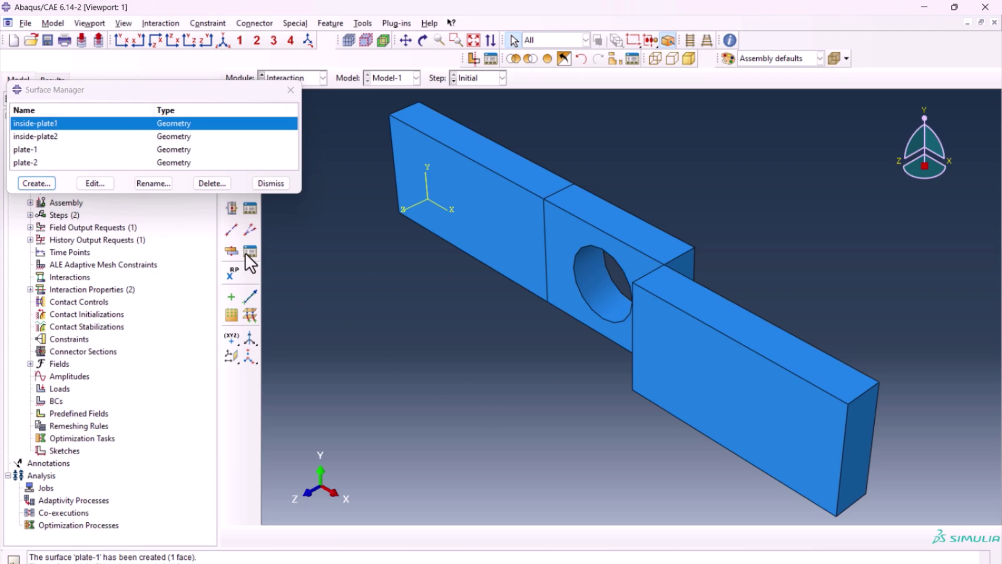
Step: Create a surface named pin from the pin's cylindrical side face, isolating the pin cell in the display to reach it
left_click(30, 184)
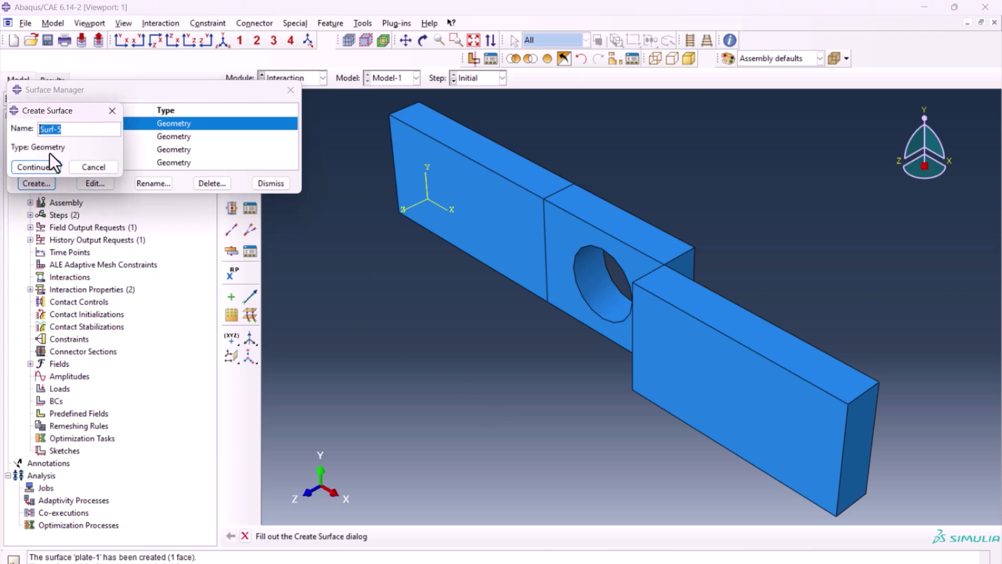
type("pin")
key("Return")
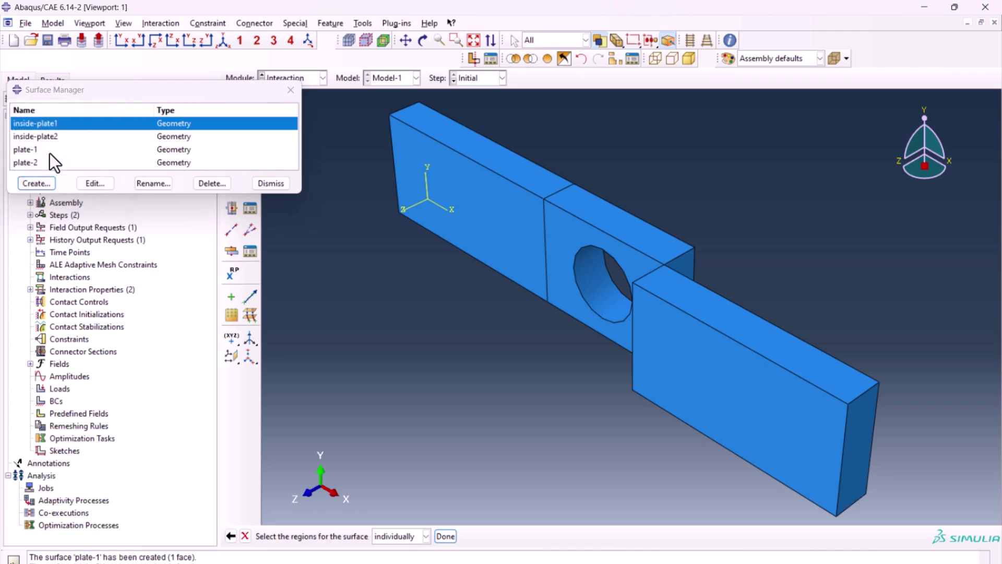
left_click(548, 58)
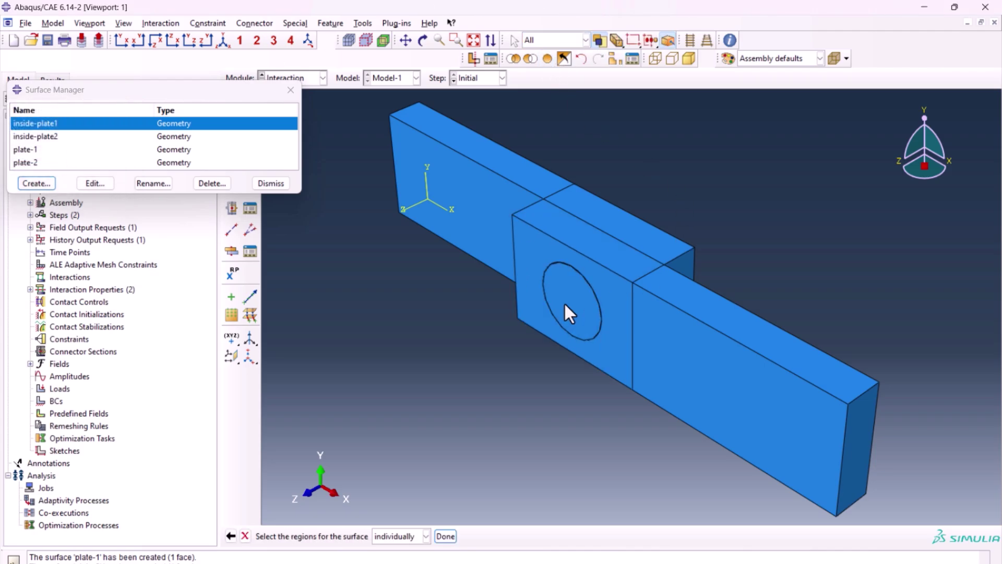
left_click(616, 60)
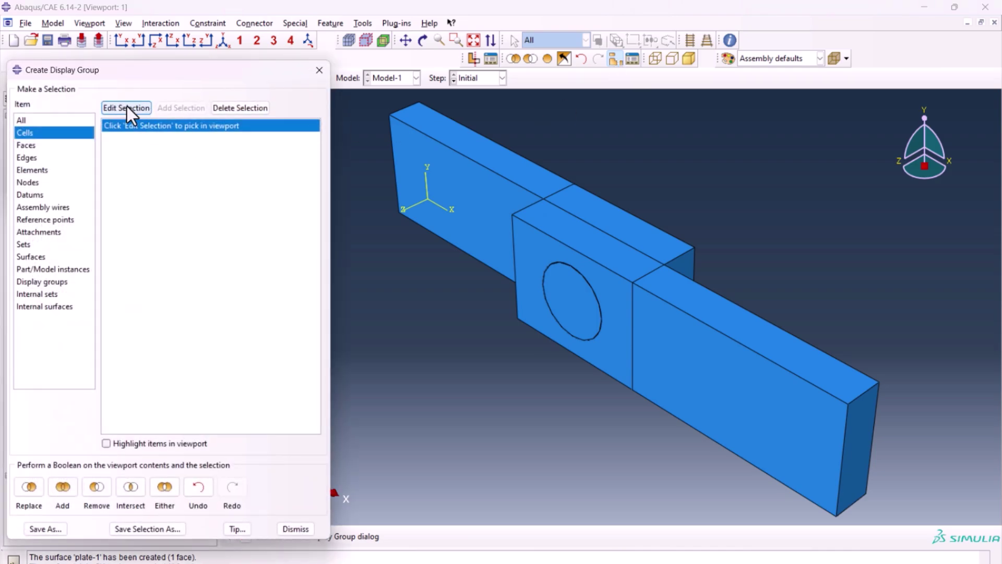
left_click(127, 106)
left_click(559, 287)
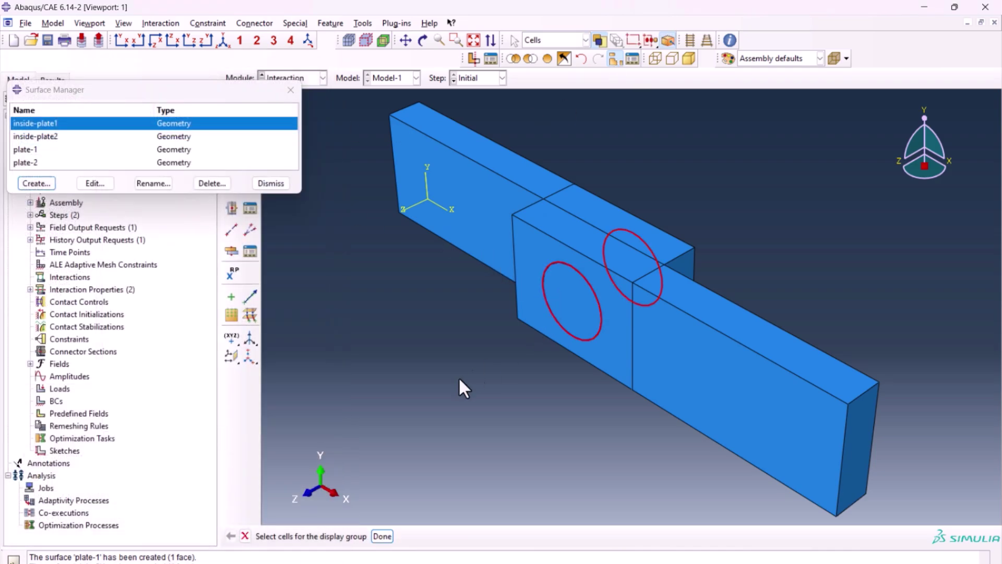
left_click(382, 536)
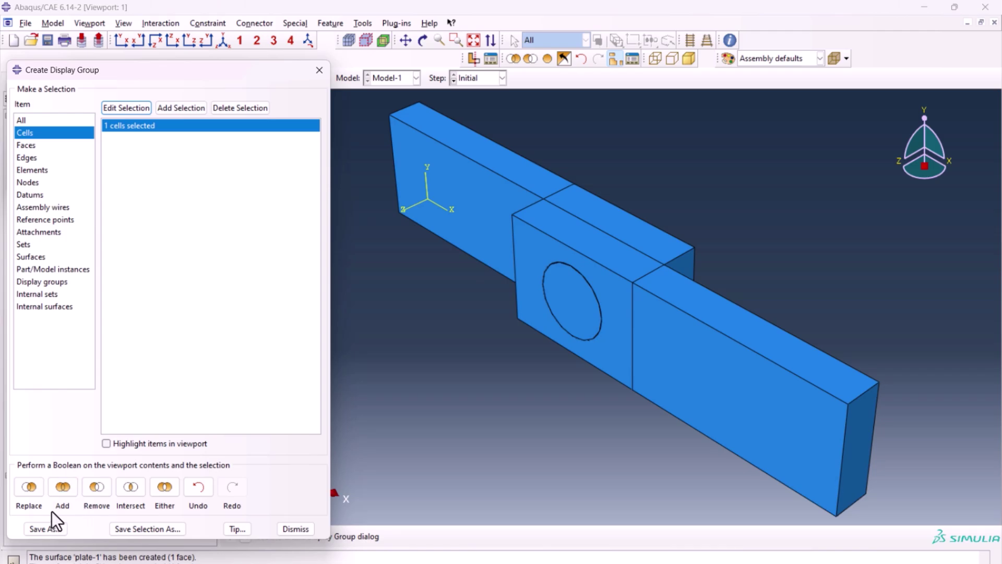
left_click(34, 486)
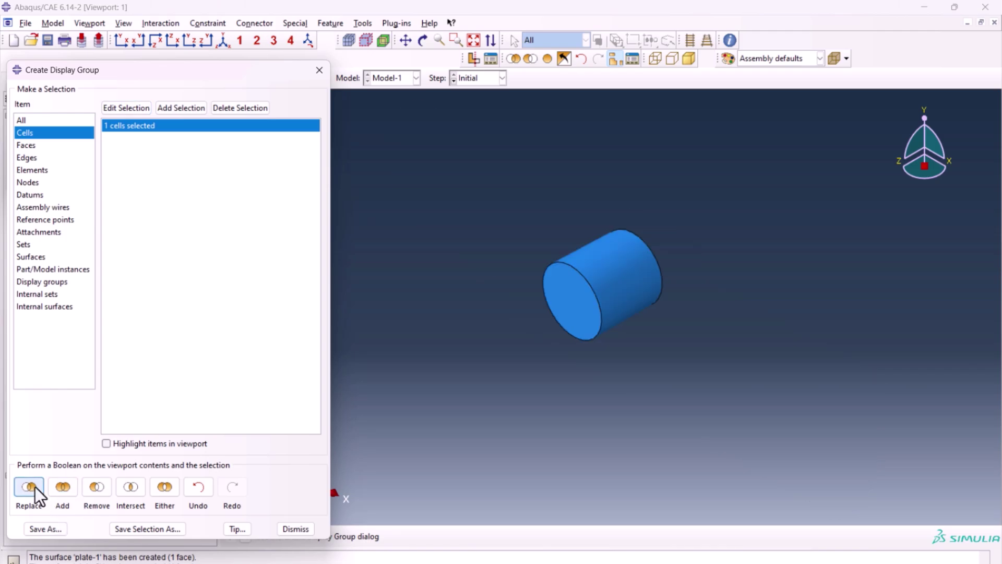
left_click(319, 70)
left_click(610, 261)
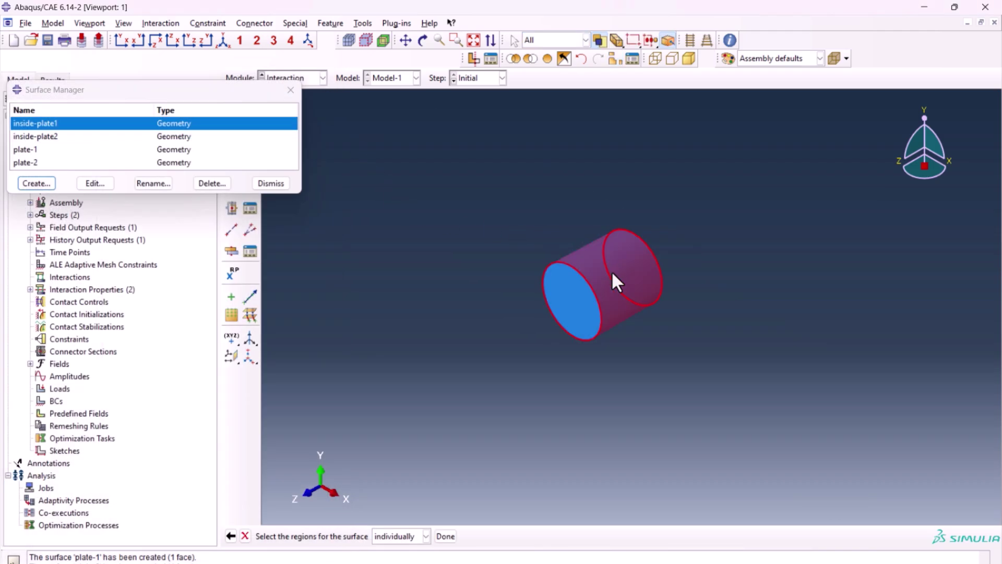
left_click(446, 536)
Step: Restore the full assembly display and highlight the inside-plate2 surface from the surface list
left_click(548, 59)
left_click(64, 138)
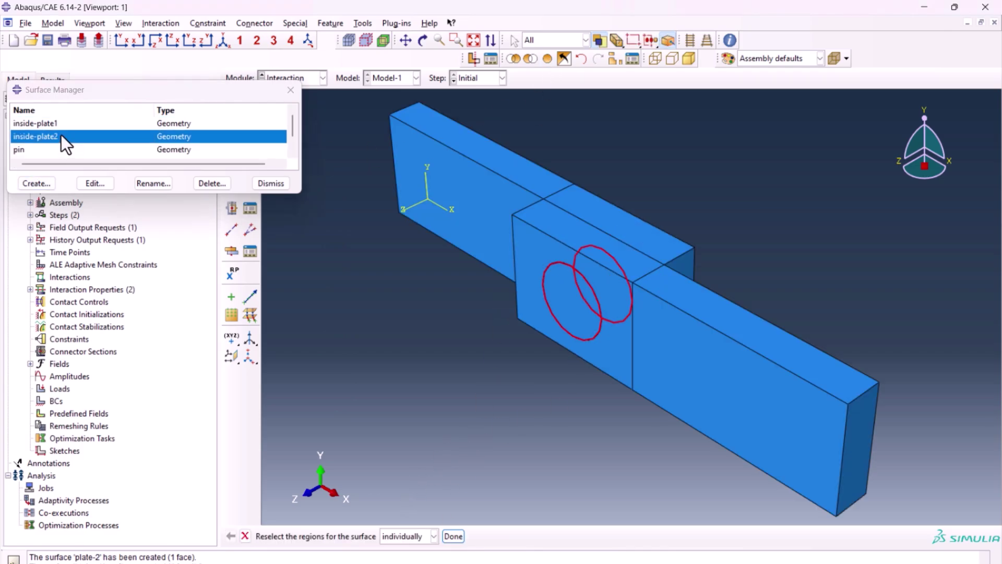
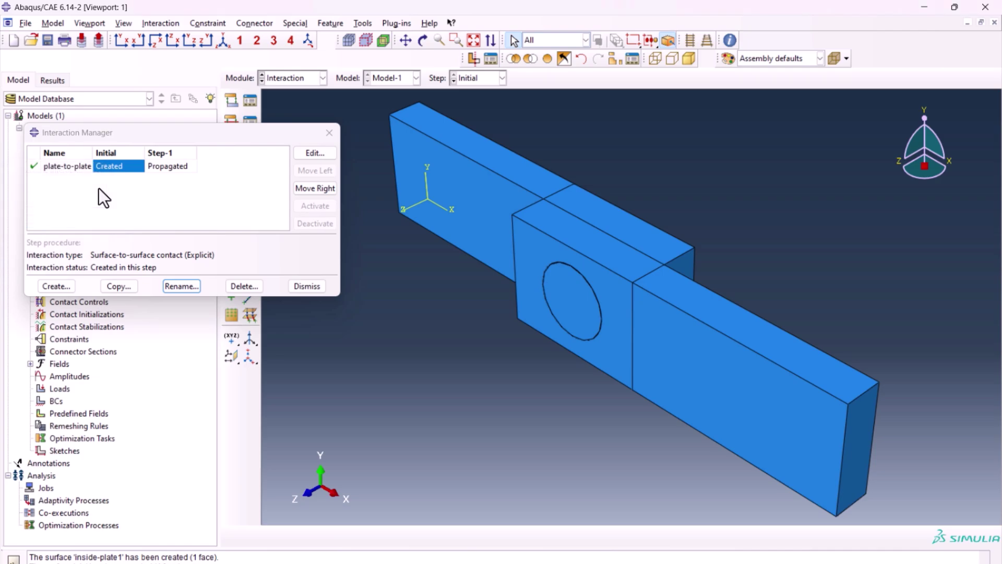
Step: Create a surface-to-surface explicit contact named plate-1-pin in the Initial step, with pin as first surface and inside-plate1 as second
left_click(56, 289)
type("plate-1-p")
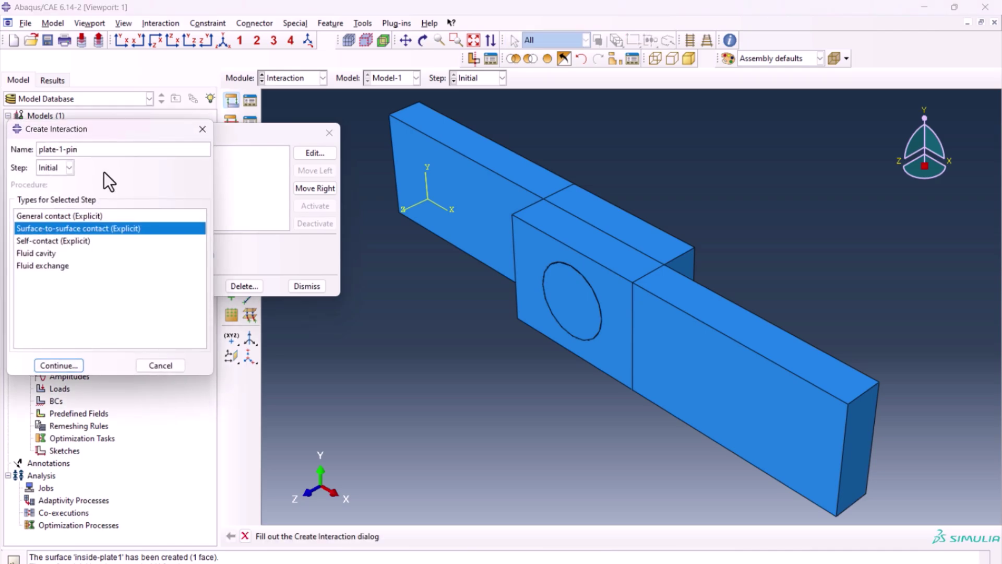
type("in")
key("Return")
left_click(901, 536)
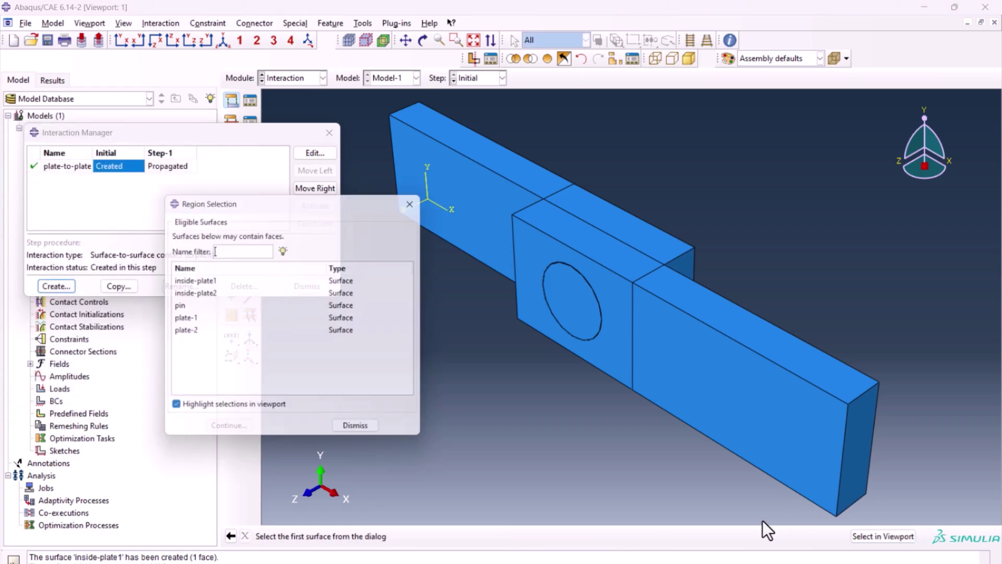
left_click(185, 308)
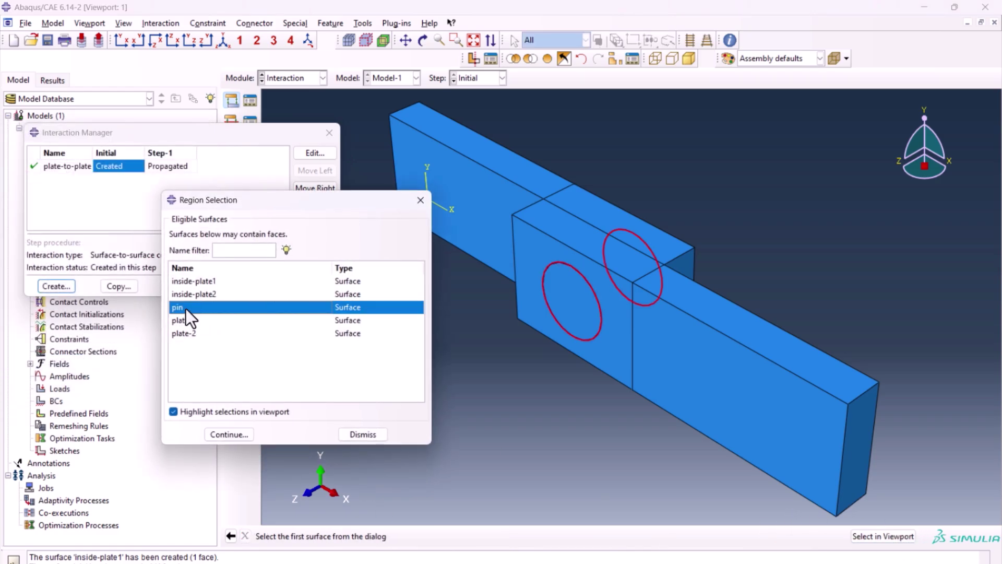
left_click(232, 434)
left_click(395, 536)
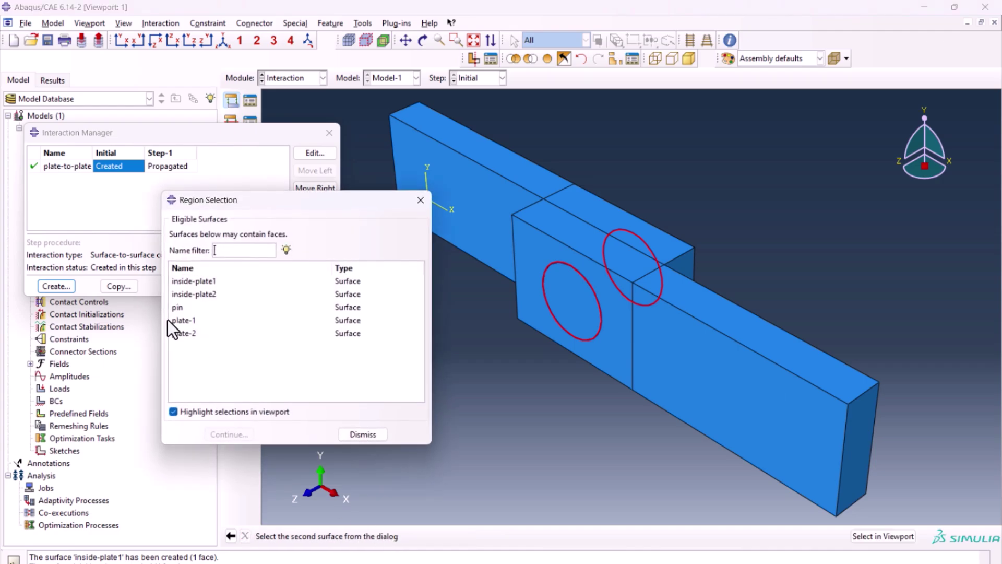
left_click(198, 282)
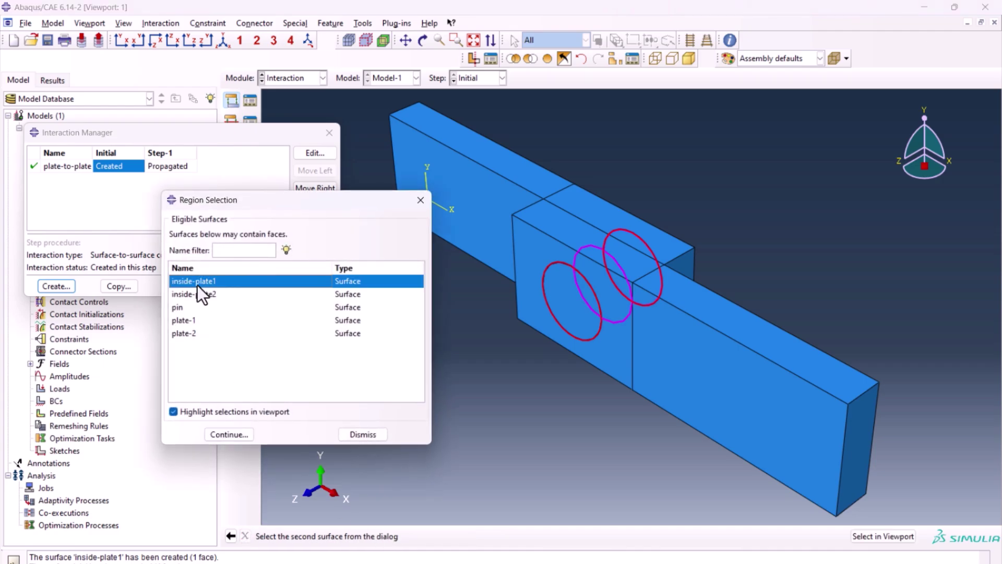
left_click(244, 437)
Step: Assign the plate-pin contact property to the plate-1-pin interaction and accept its definition
left_click(172, 474)
left_click(139, 486)
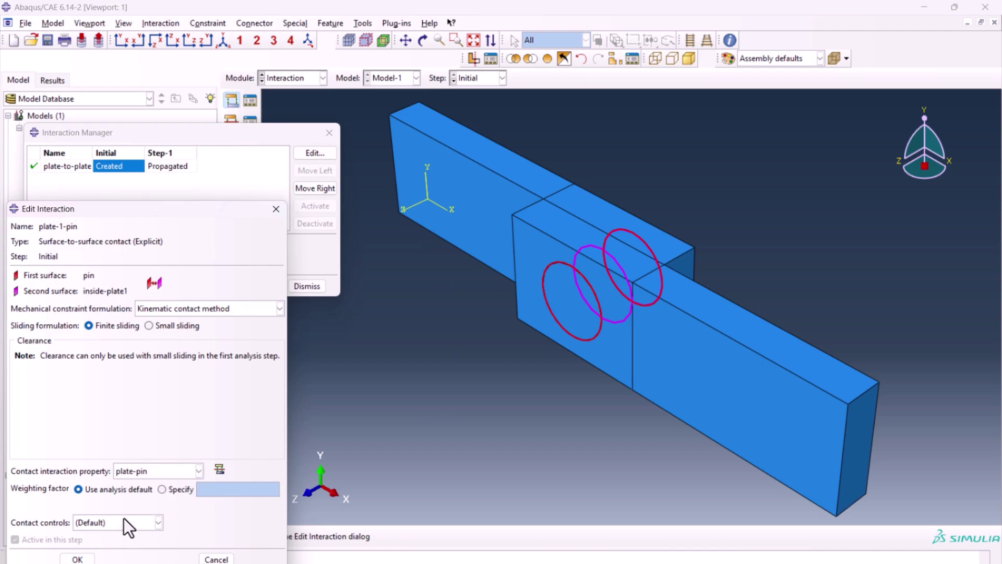
left_click(77, 558)
Step: Create a surface-to-surface explicit contact named plate2-pin in the Initial step, with pin as first surface and inside-plate2 as second
left_click(64, 285)
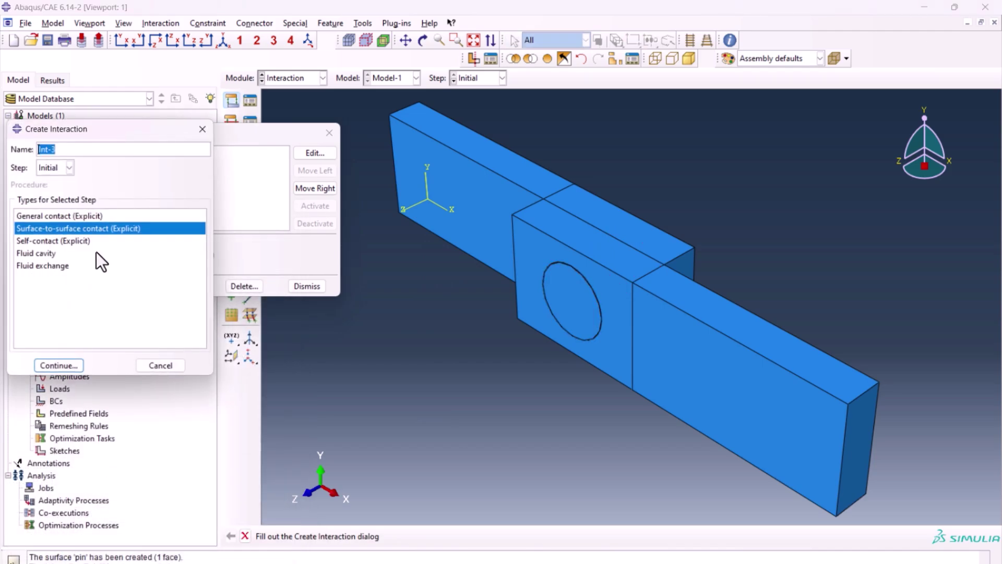
type("plate2-pin")
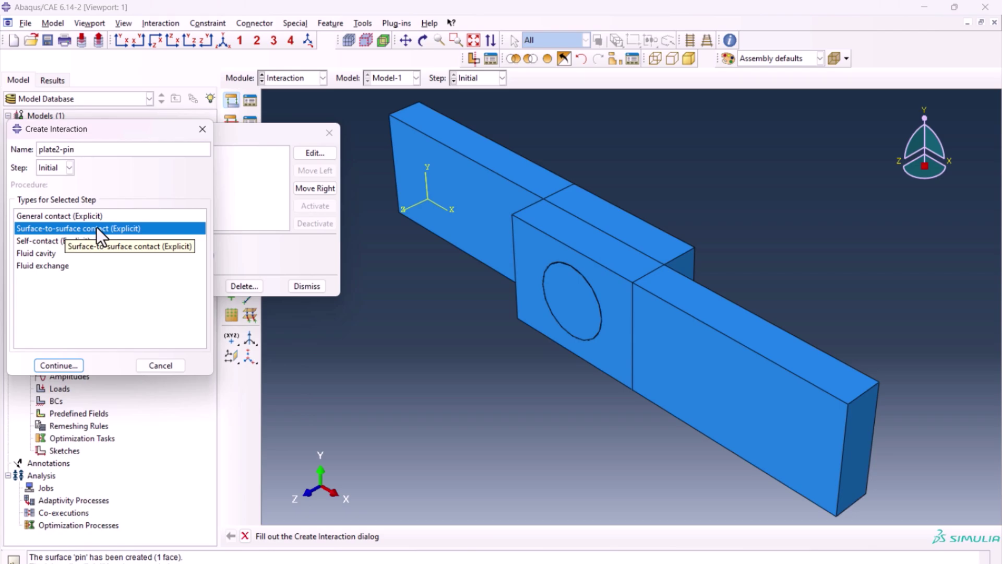
key("Return")
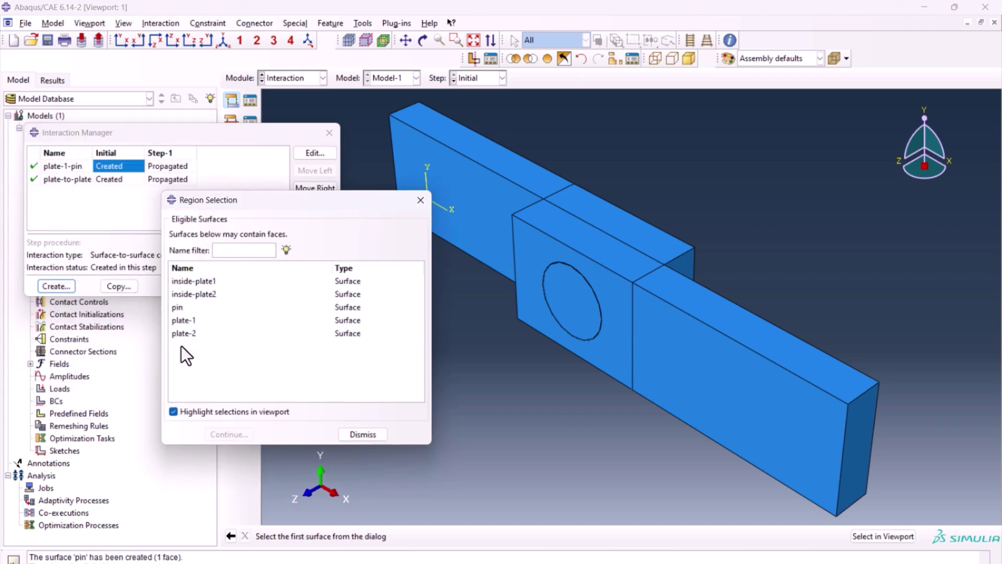
left_click(186, 308)
left_click(228, 434)
left_click(386, 535)
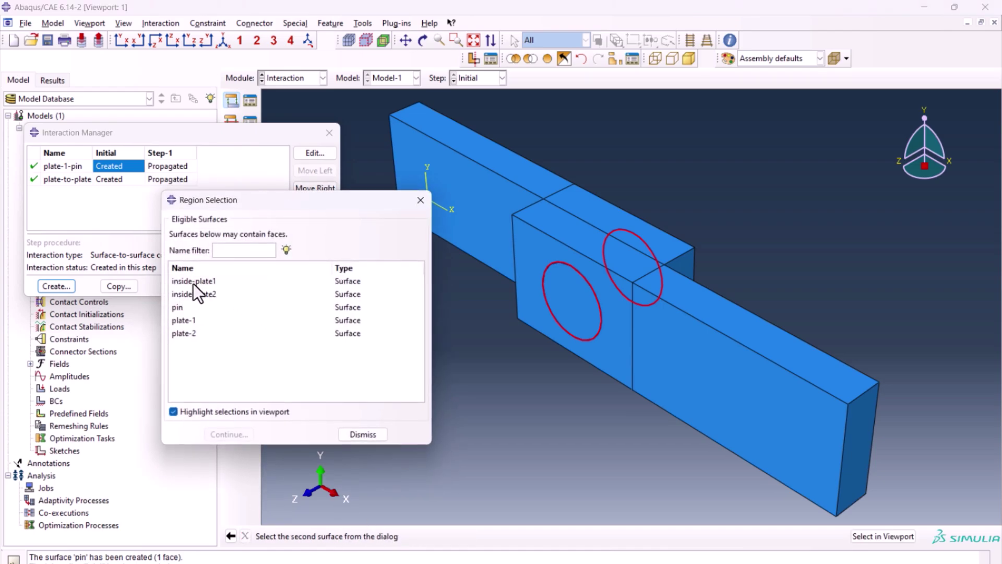
left_click(192, 292)
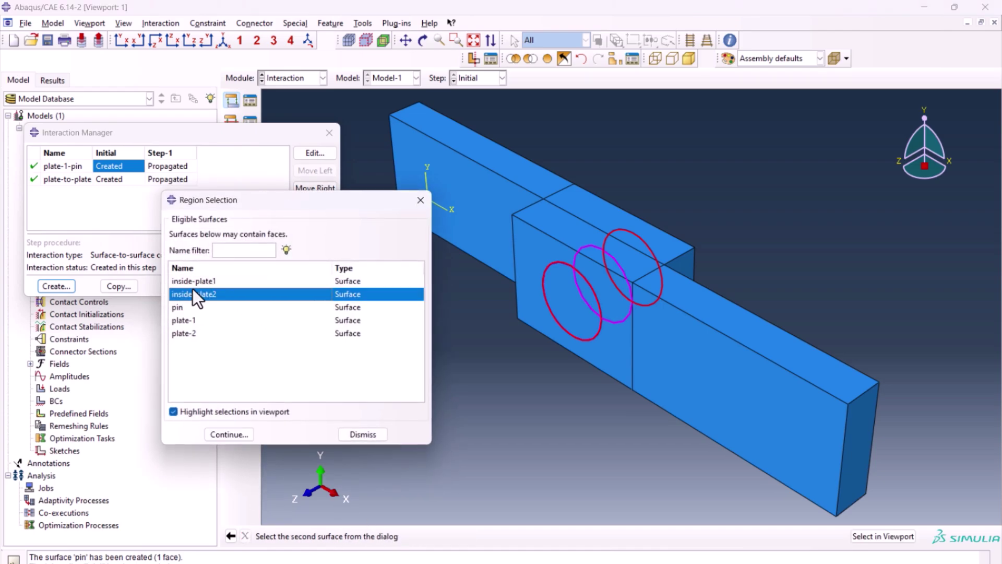
left_click(221, 433)
Step: Assign the plate-pin contact property to the plate2-pin interaction and accept its definition
left_click(165, 469)
left_click(142, 486)
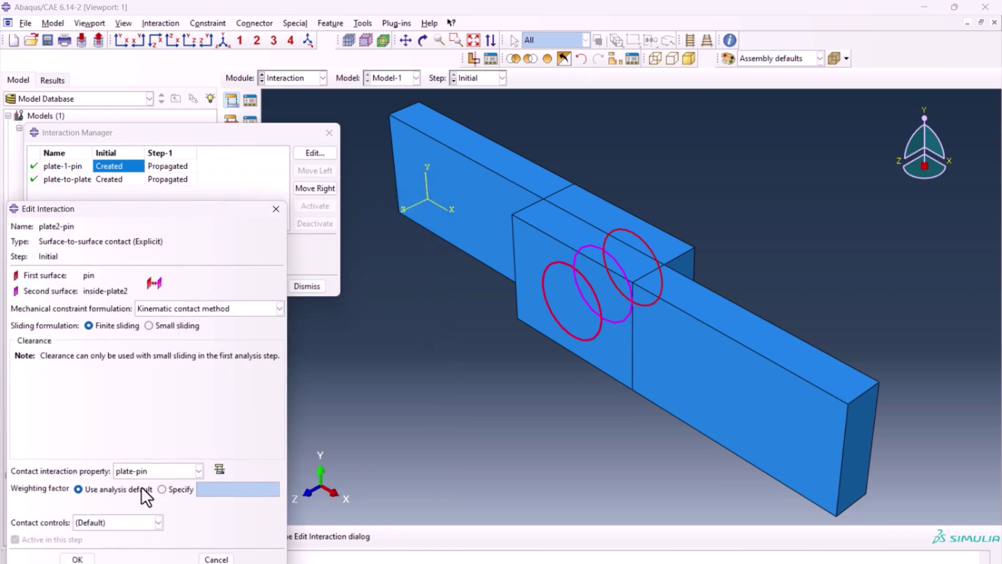
left_click(90, 555)
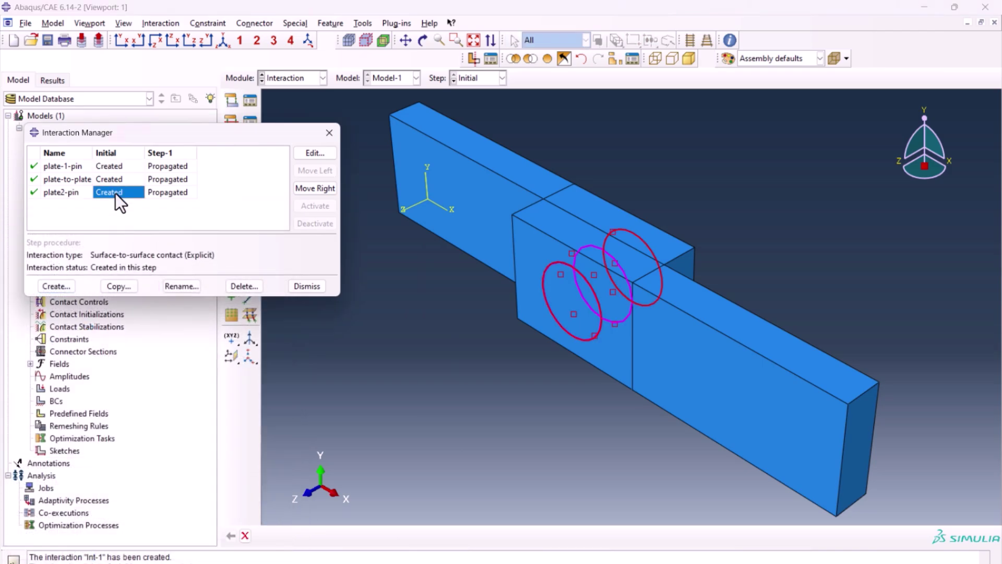
Step: Review the surfaces and contact properties of the plate2-pin, plate-to-plate and plate-1-pin interactions, and close the interaction list
double_click(114, 193)
double_click(115, 181)
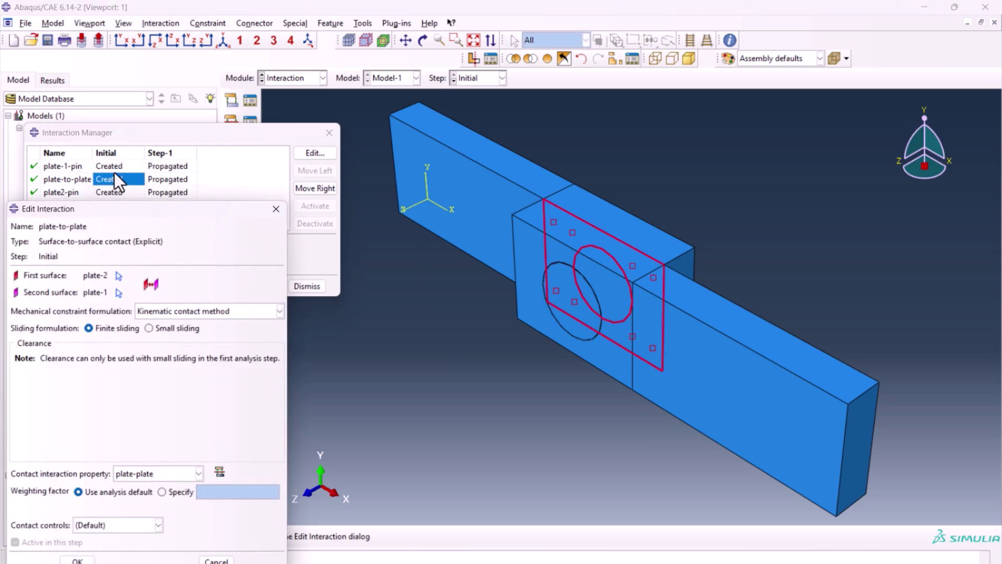
double_click(114, 172)
left_click(276, 209)
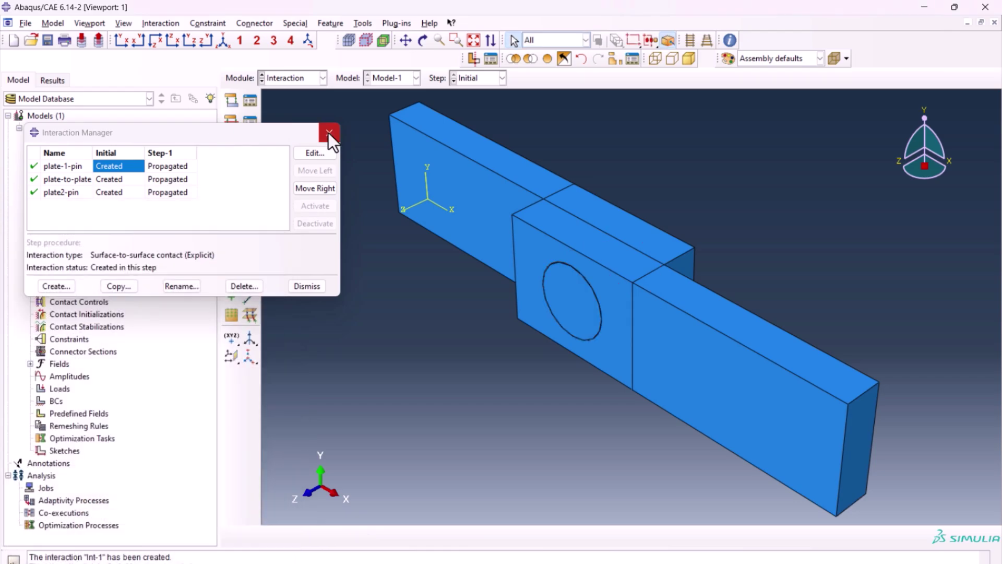
left_click(329, 132)
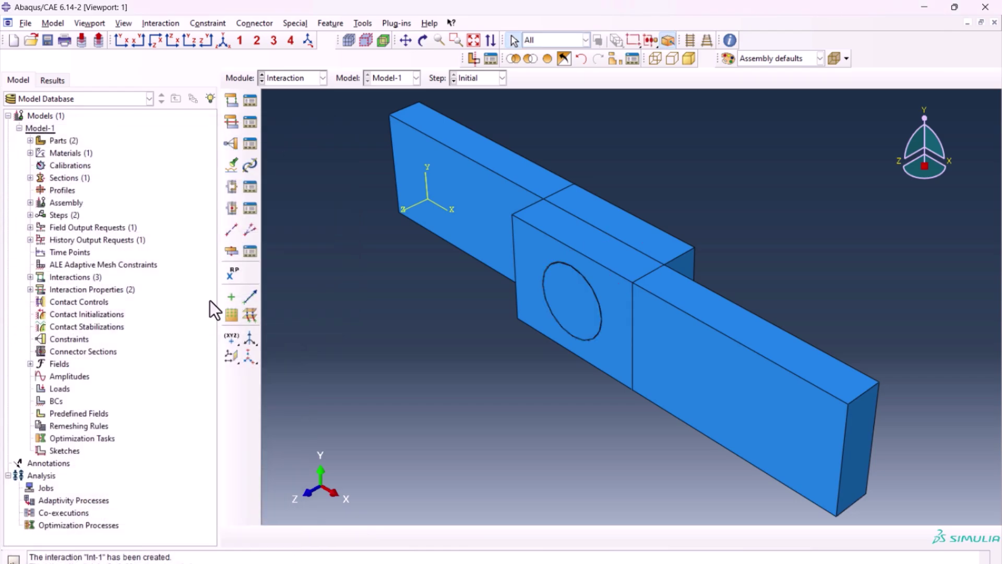
Step: Create a reference point at the centre of the pin's front face and use it as the point of a new rigid body constraint
left_click(231, 275)
left_click(571, 302)
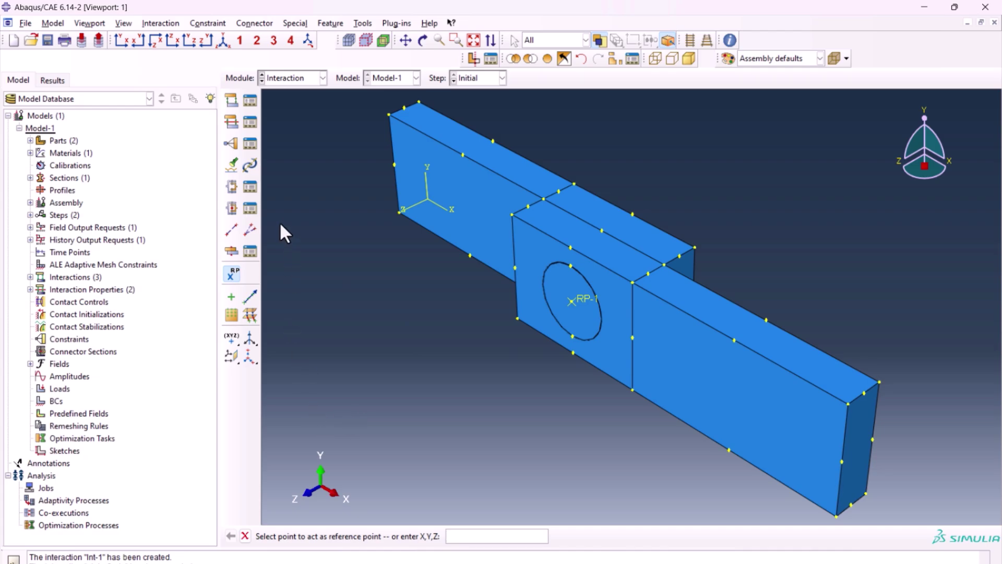
left_click(236, 146)
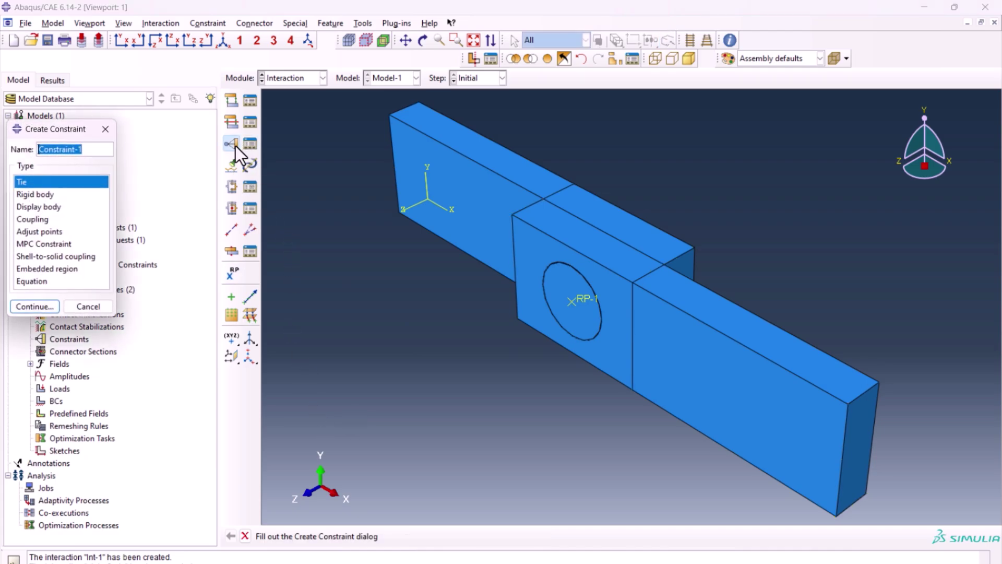
left_click(34, 195)
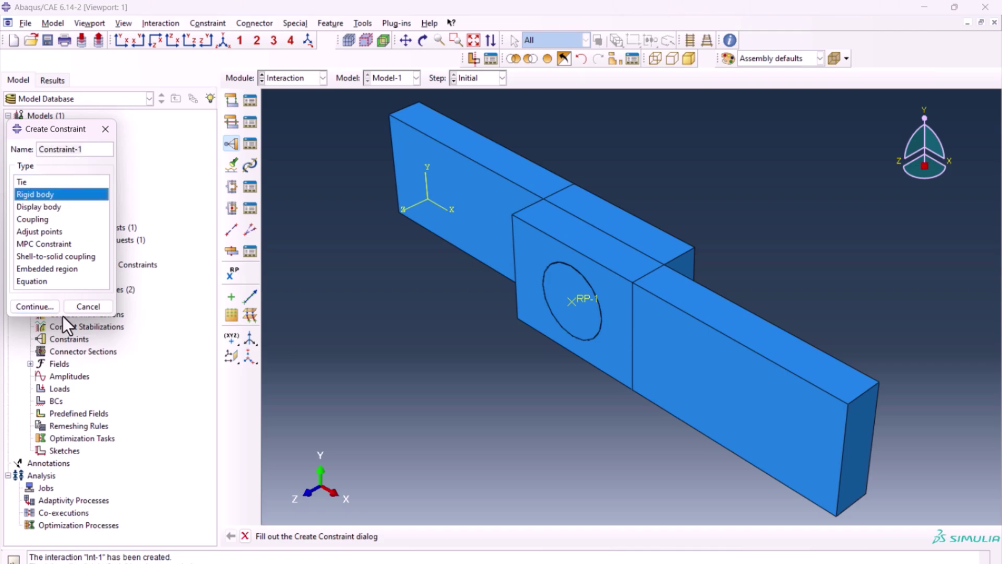
left_click(39, 310)
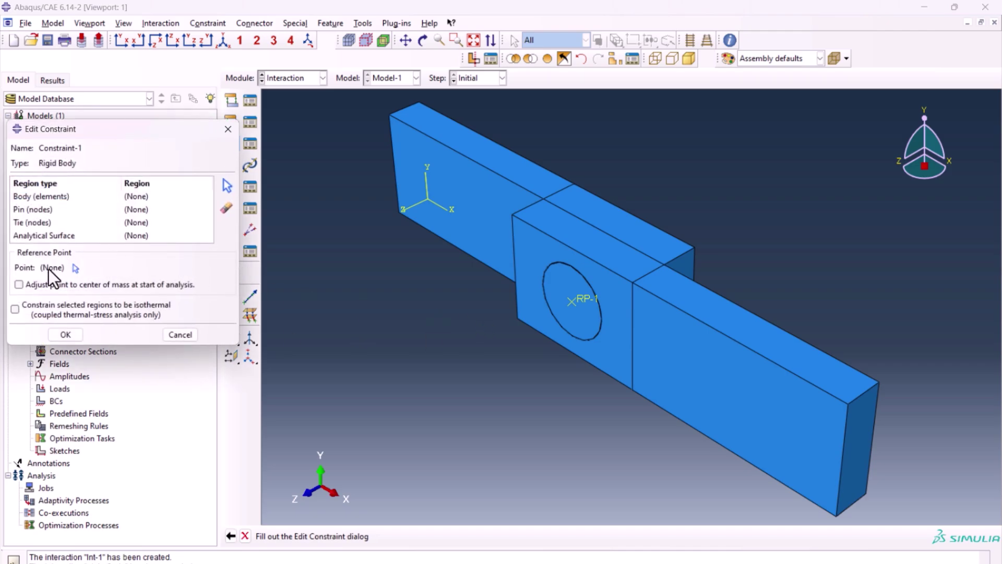
left_click(76, 268)
left_click(589, 301)
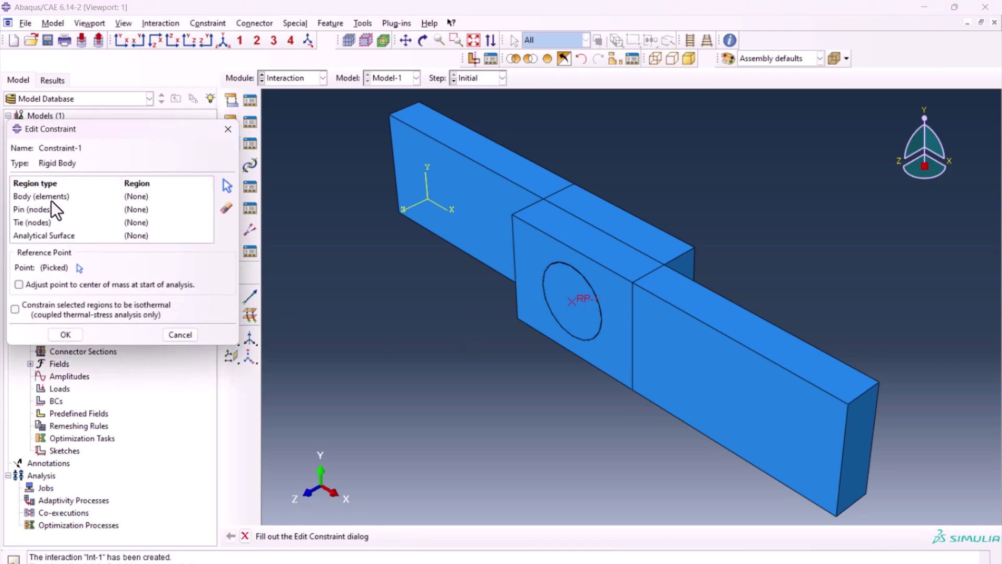
Step: Assign the pin cell as the body (elements) region of the rigid body constraint and accept the constraint
left_click(52, 200)
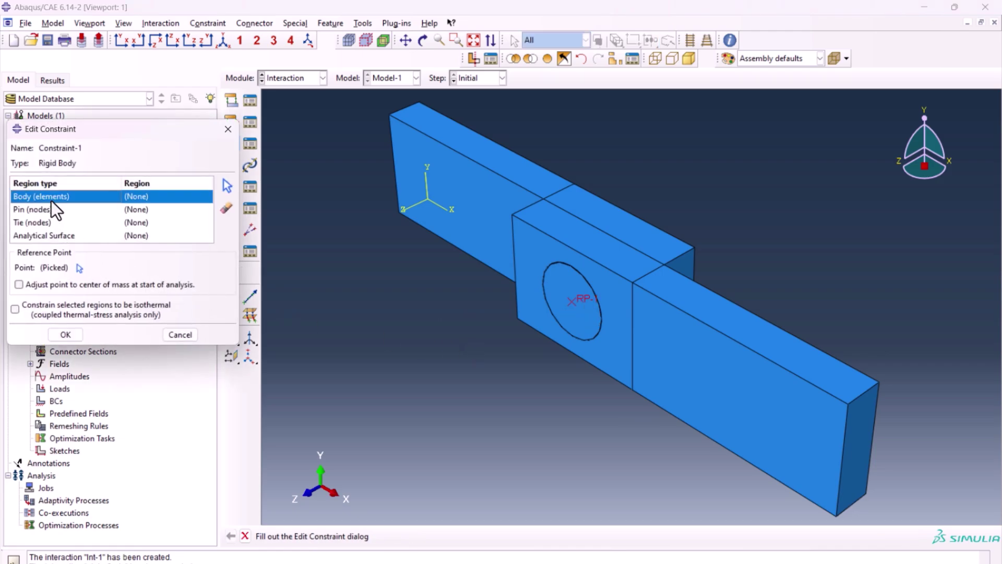
left_click(228, 183)
left_click(572, 290)
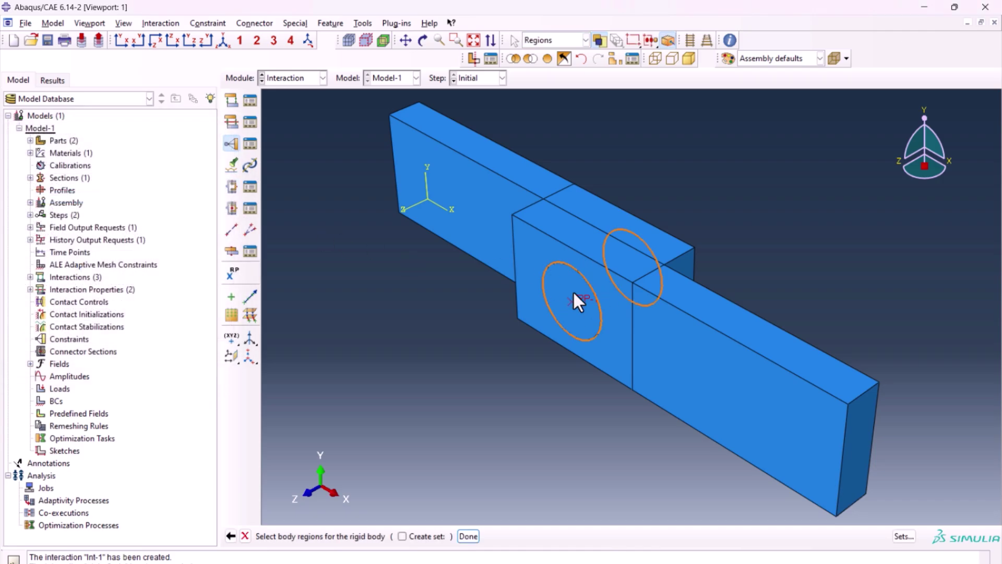
left_click(468, 537)
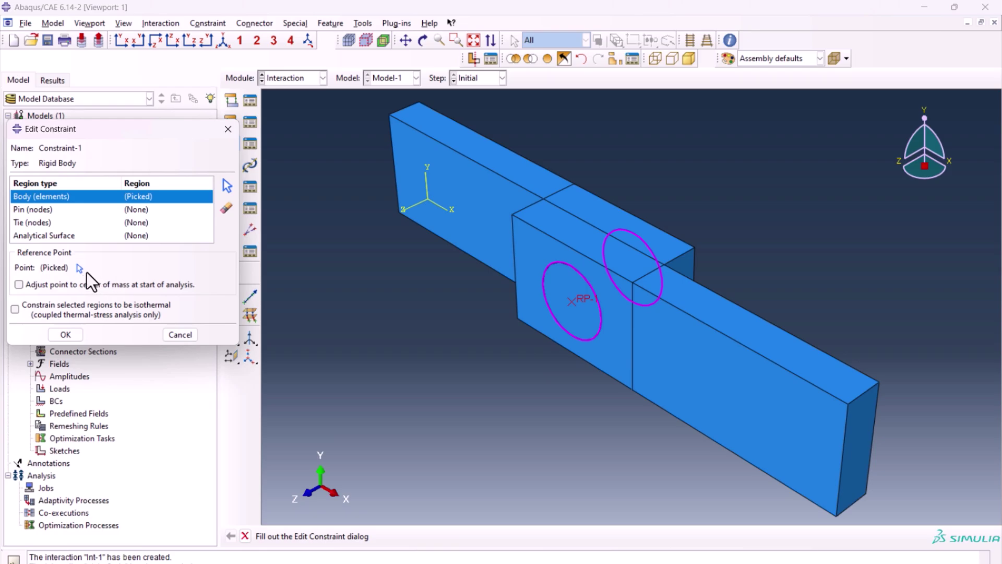
left_click(66, 335)
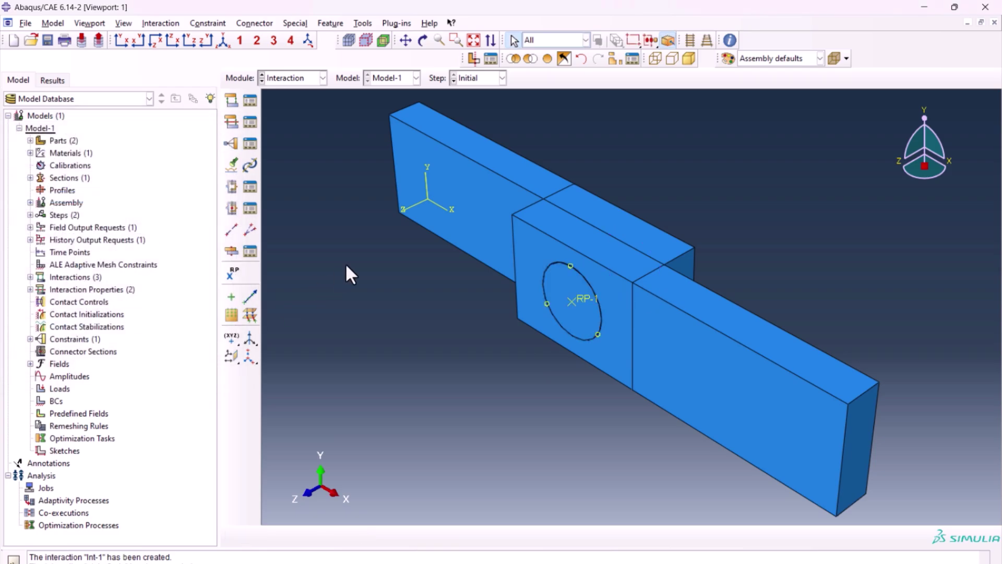
Step: Switch to the Load module and start a Symmetry/Antisymmetry/Encastre boundary condition in the Initial step
left_click(290, 78)
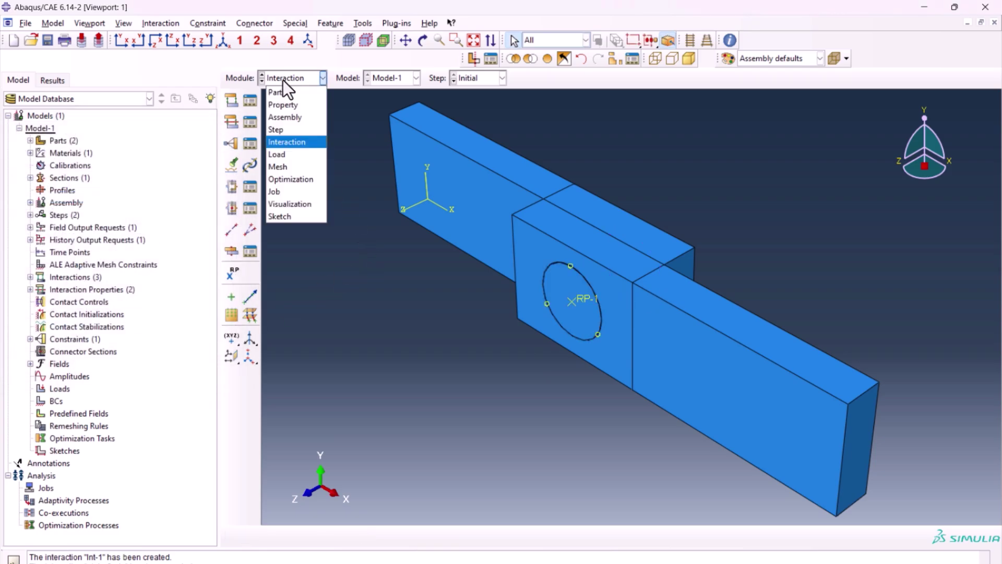
left_click(296, 154)
left_click(248, 128)
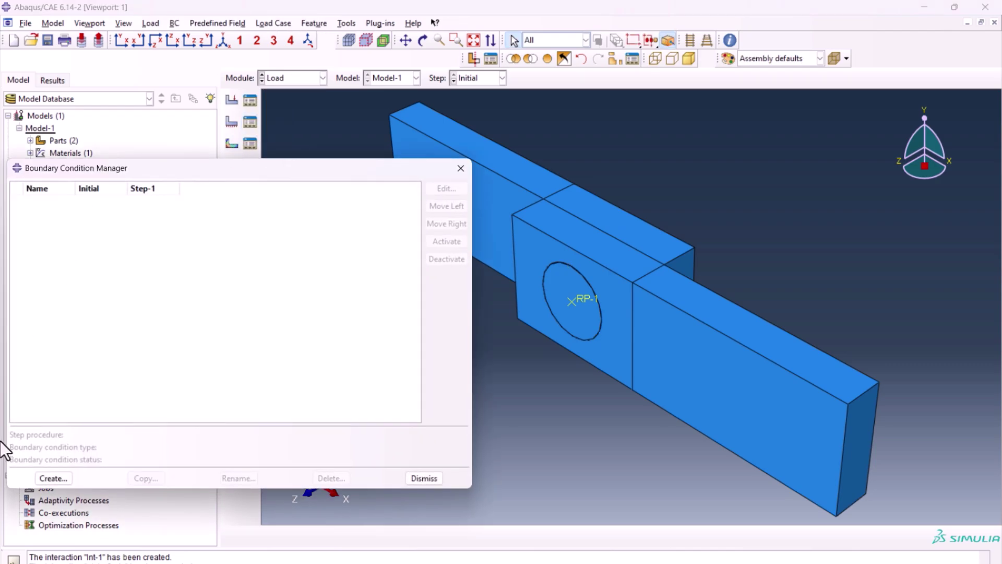
left_click(48, 480)
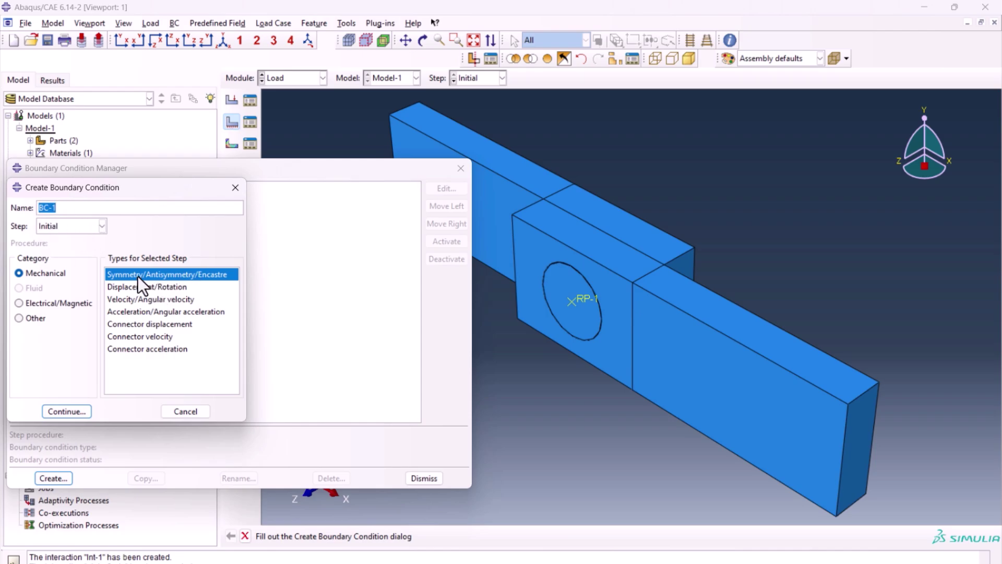
left_click(62, 411)
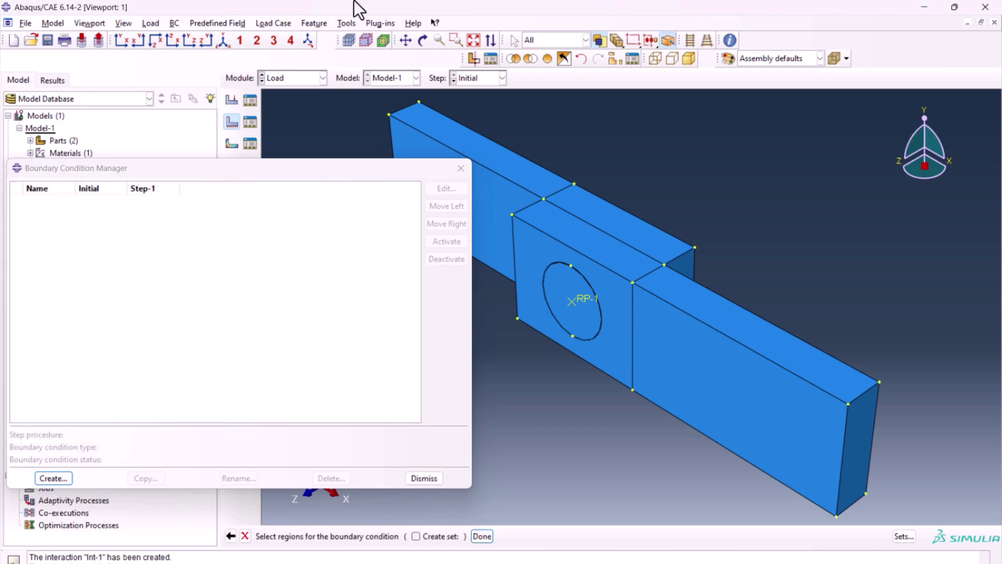
Step: Fix the rear plate's free end face, at the assembly origin, with the Symmetry/Antisymmetry/Encastre boundary condition
left_click_drag(361, 171, 226, 174)
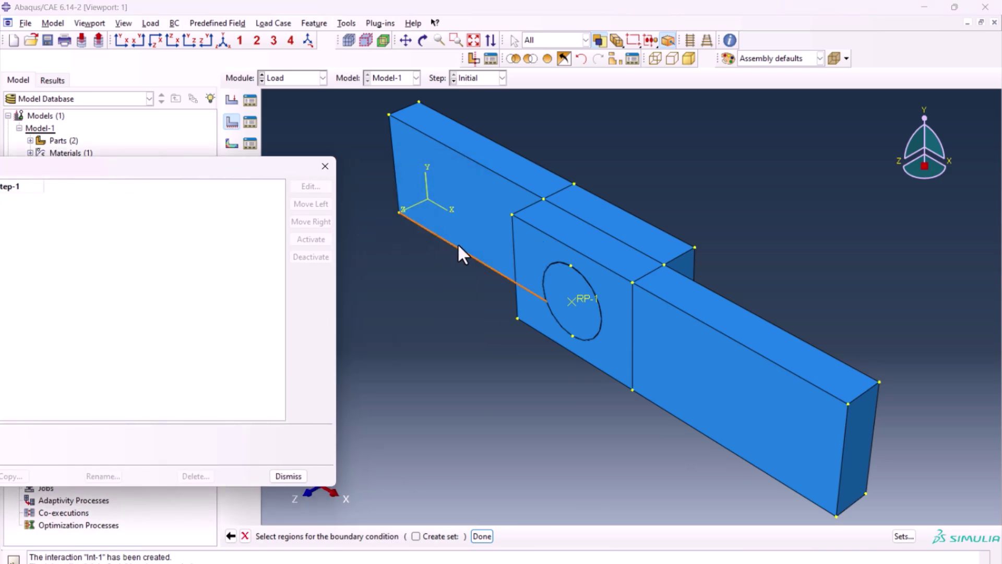
left_click(423, 41)
left_click_drag(575, 380, 721, 381)
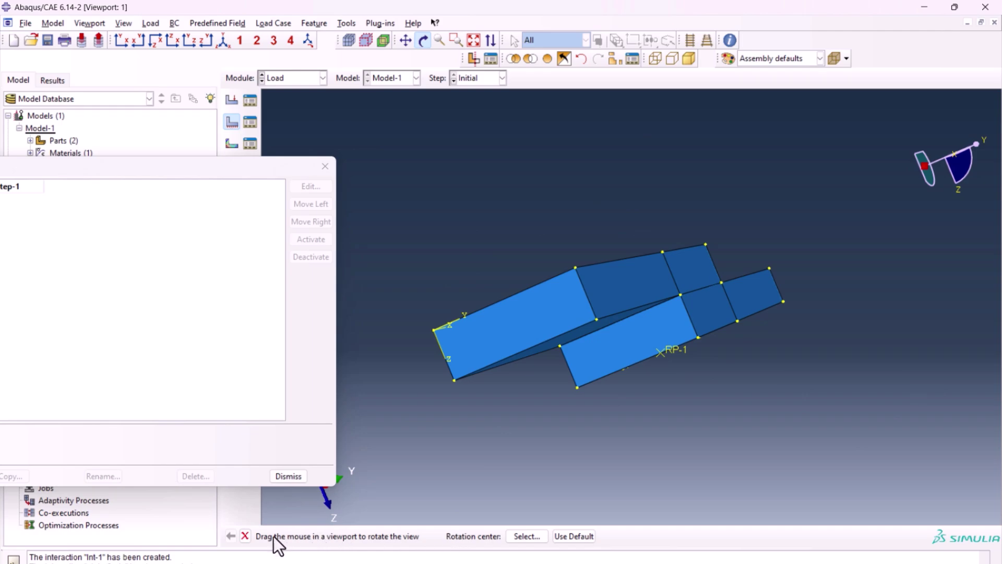
left_click(245, 536)
left_click(473, 337)
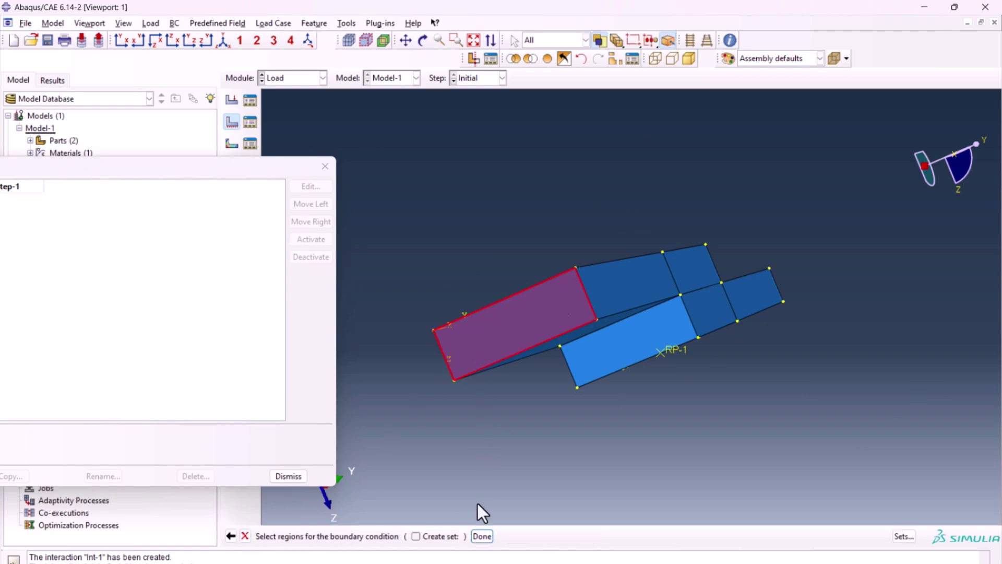
left_click(481, 537)
left_click(76, 463)
left_click(105, 483)
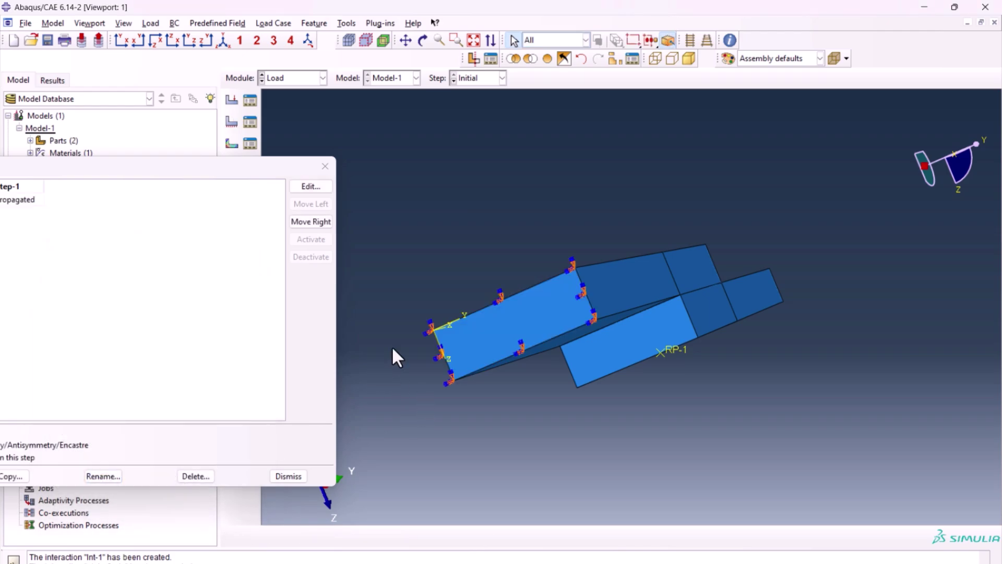
Step: Restrain the translations and rotations of the pin's reference point RP-1 with a Displacement/Rotation boundary condition in the Initial step
left_click(223, 41)
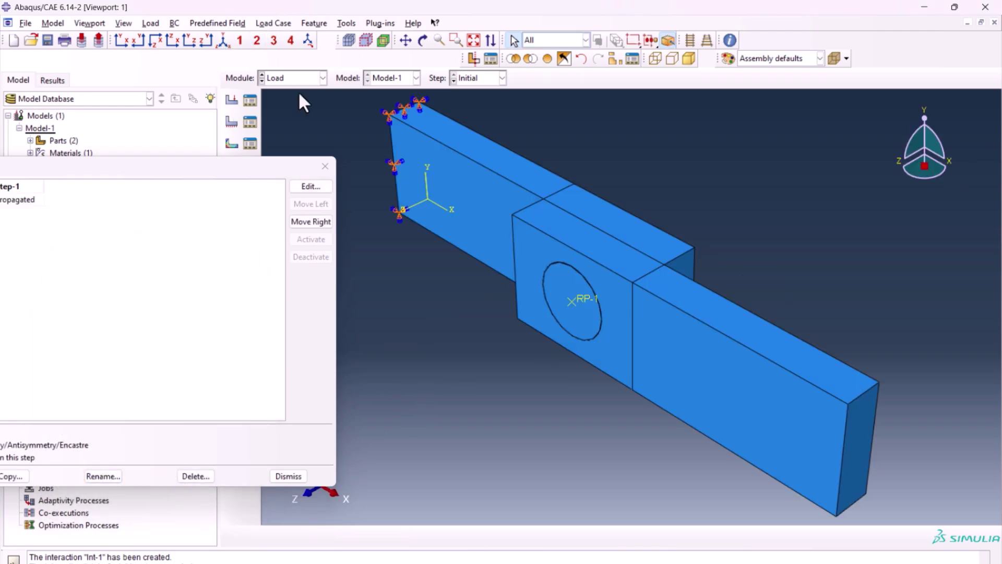
left_click_drag(155, 168, 319, 171)
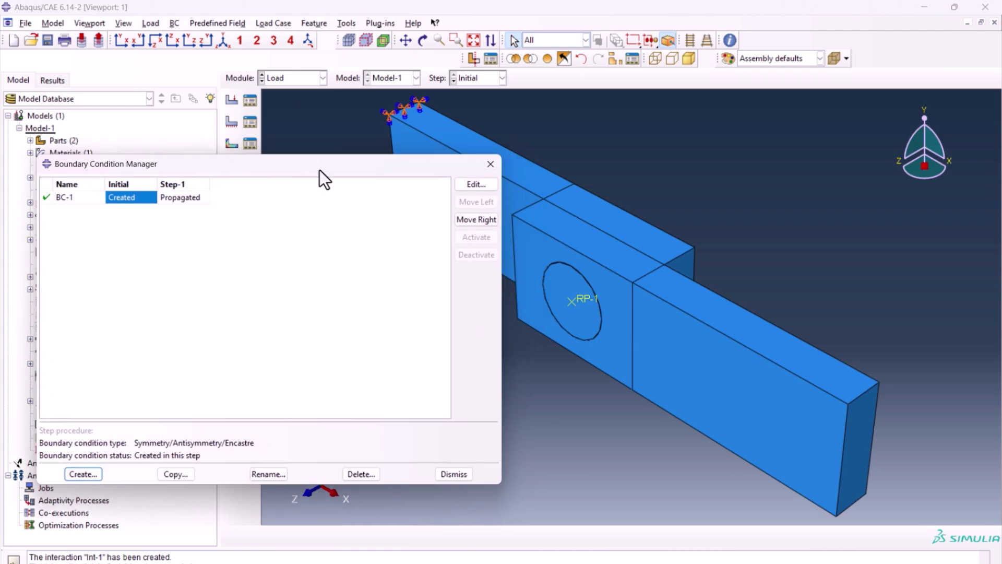
left_click(86, 474)
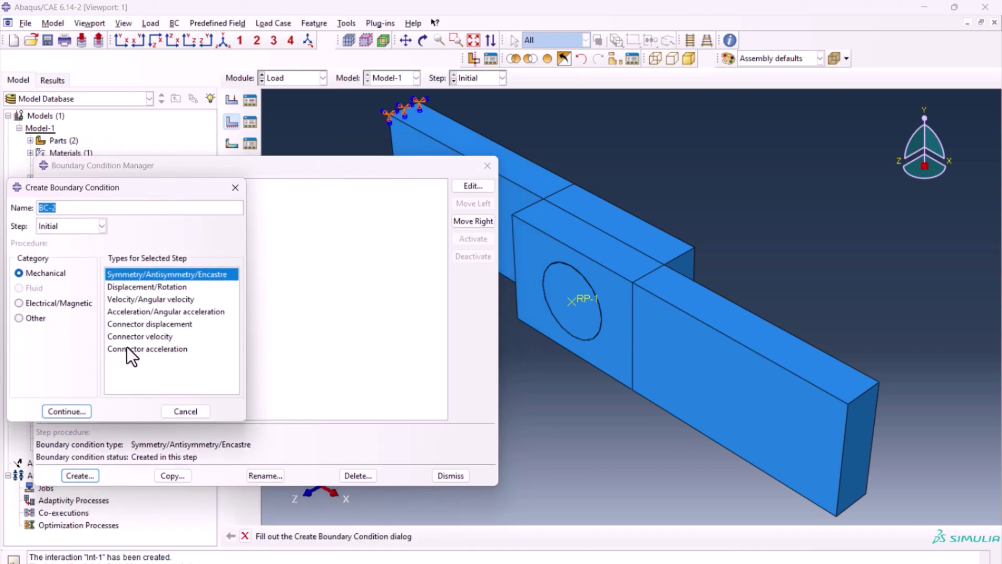
left_click(134, 287)
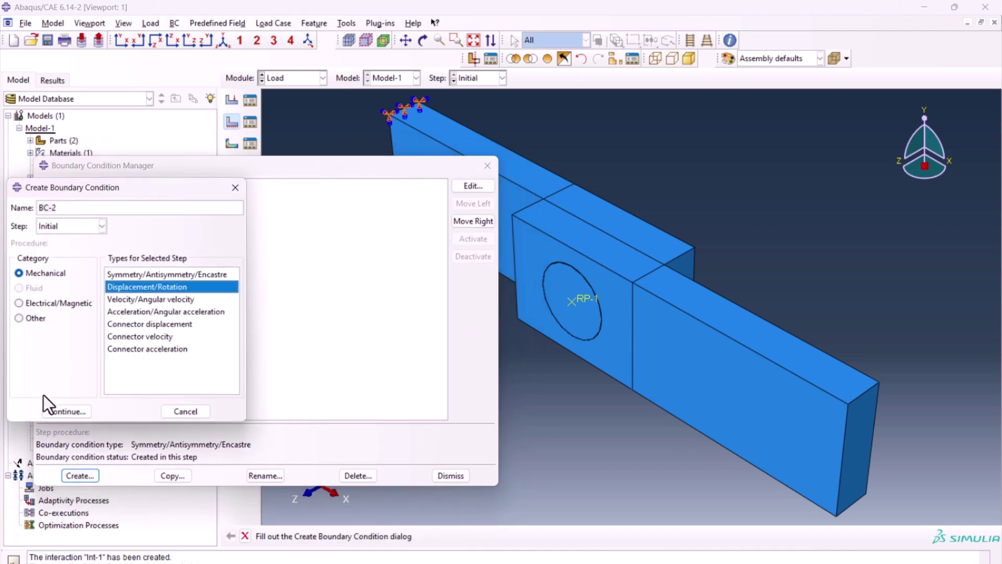
left_click(62, 412)
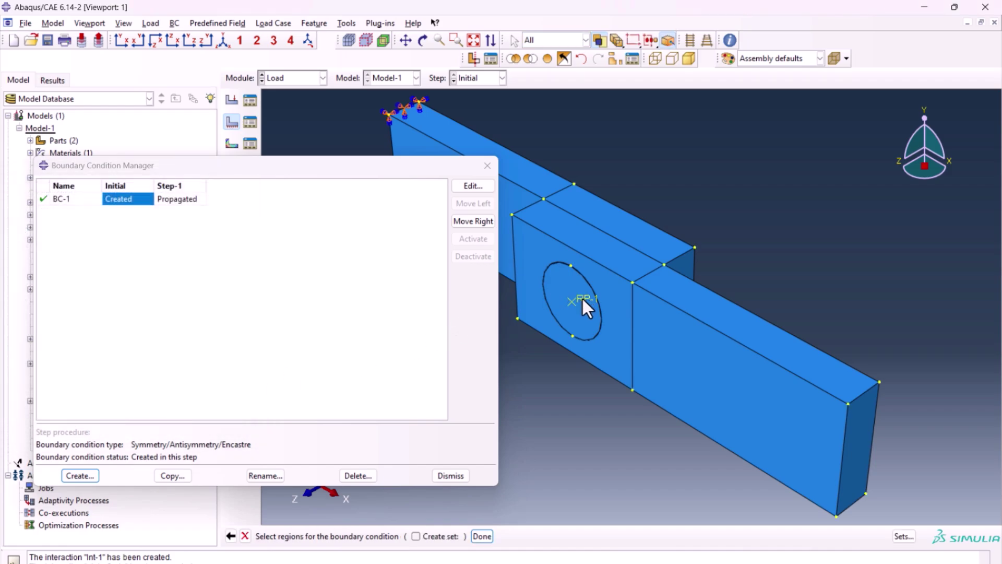
left_click(485, 536)
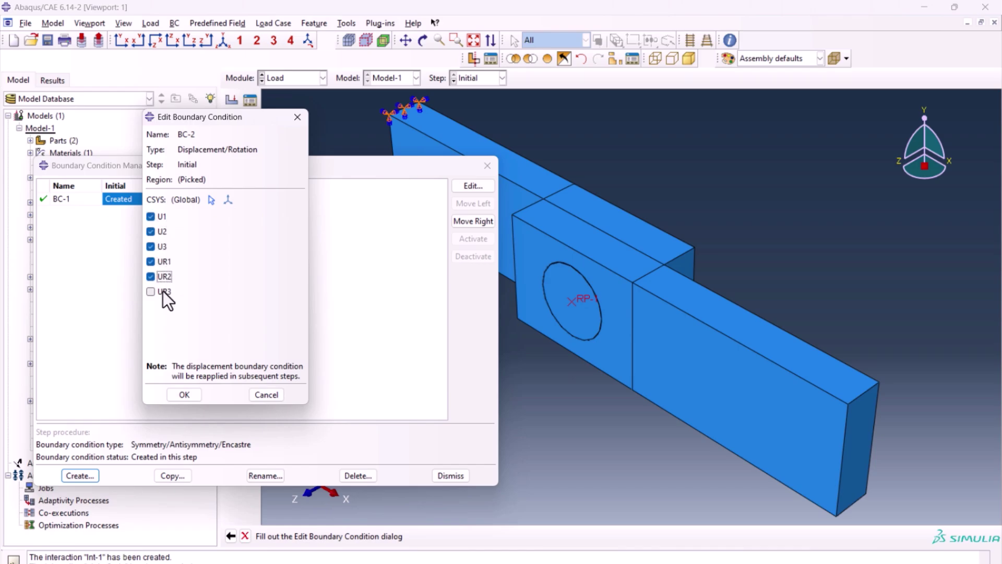
left_click(186, 395)
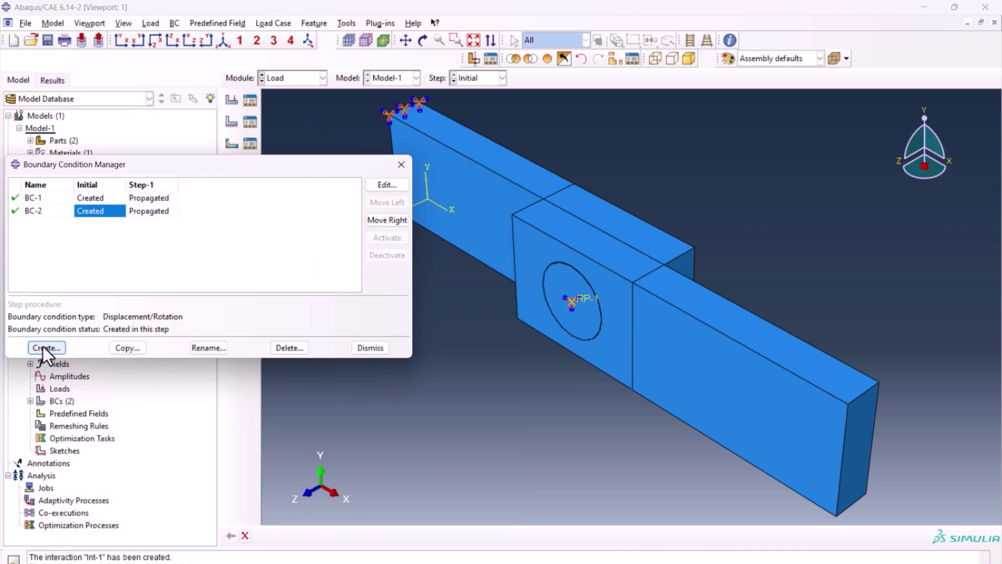
Step: Add a Displacement/Rotation boundary condition in the Initial step to the front plate's free end face, restraining U1 to U3 and UR1 to UR3
left_click(44, 346)
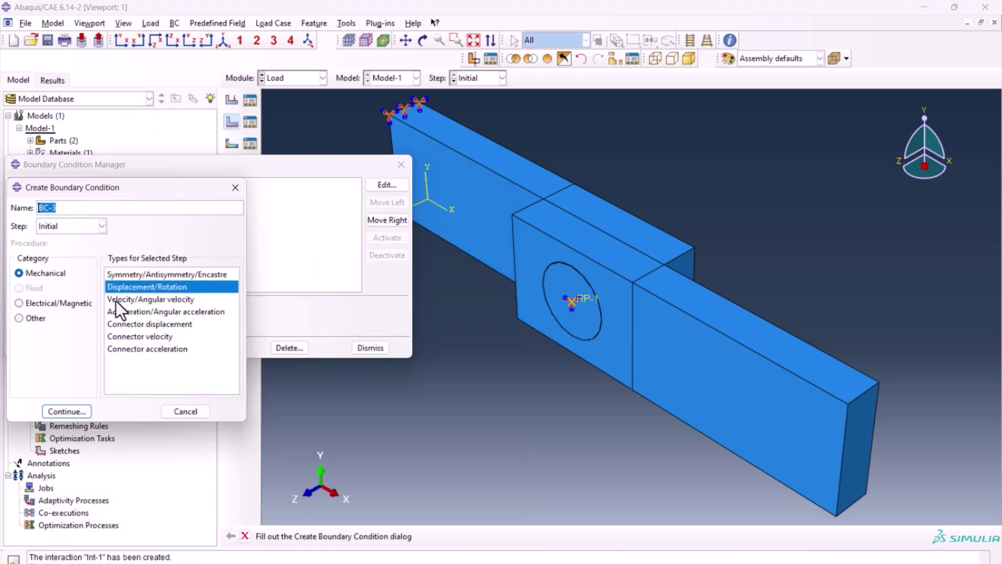
left_click(65, 411)
left_click(854, 441)
left_click(482, 536)
left_click(162, 218)
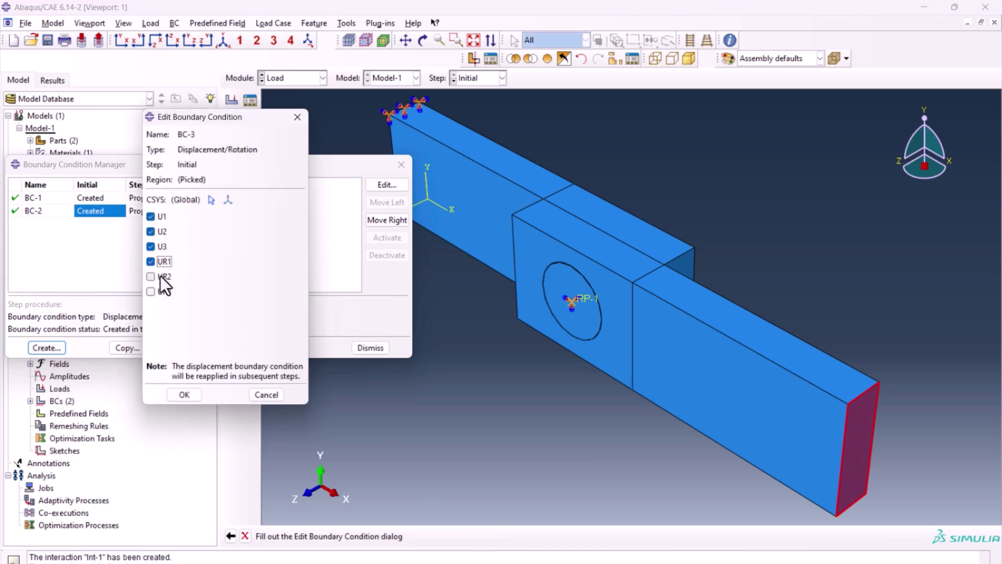
left_click(191, 395)
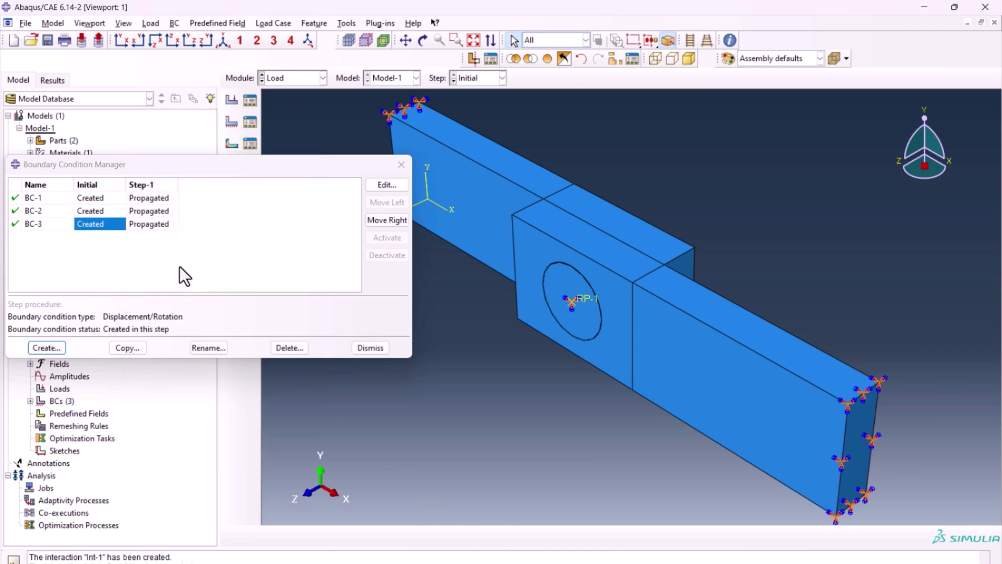
Step: Set U1 to 5 in Step-1 for the boundary condition on the front plate's free end face
double_click(159, 225)
double_click(225, 233)
type("5")
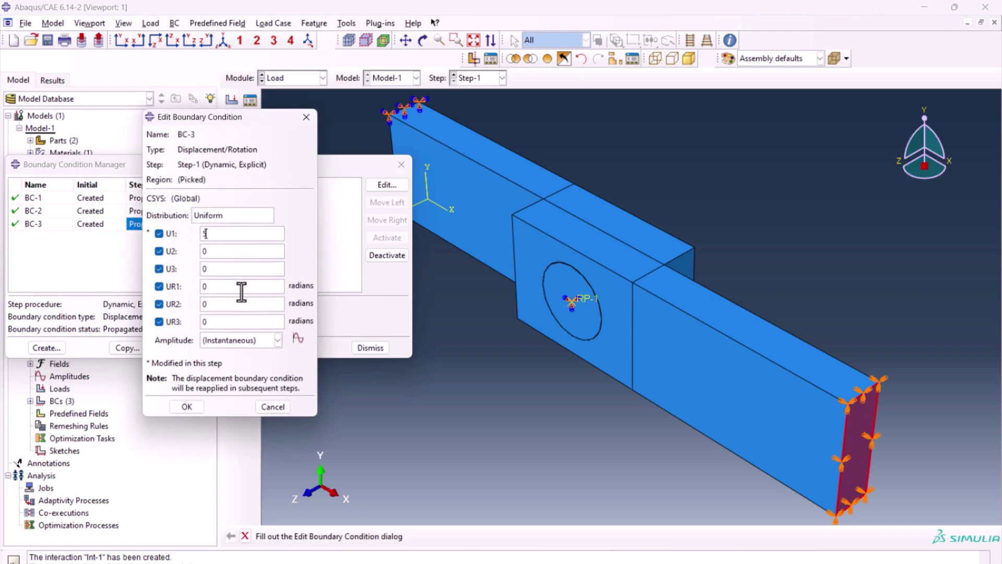
Step: Create a tabular amplitude in step time, with amplitude equal to time from 0 to 1 in 0.1 increments
left_click(297, 338)
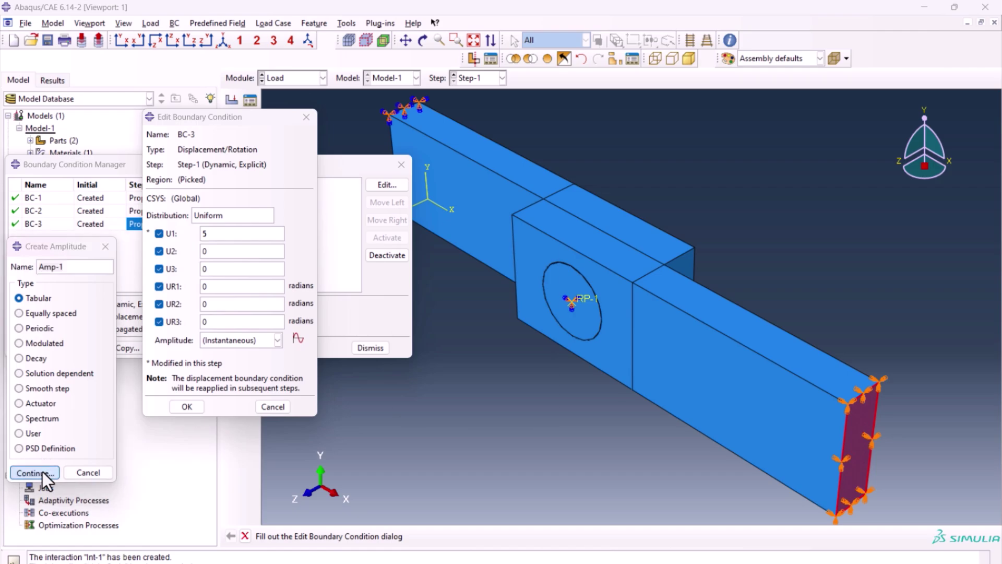
left_click(35, 472)
double_click(496, 356)
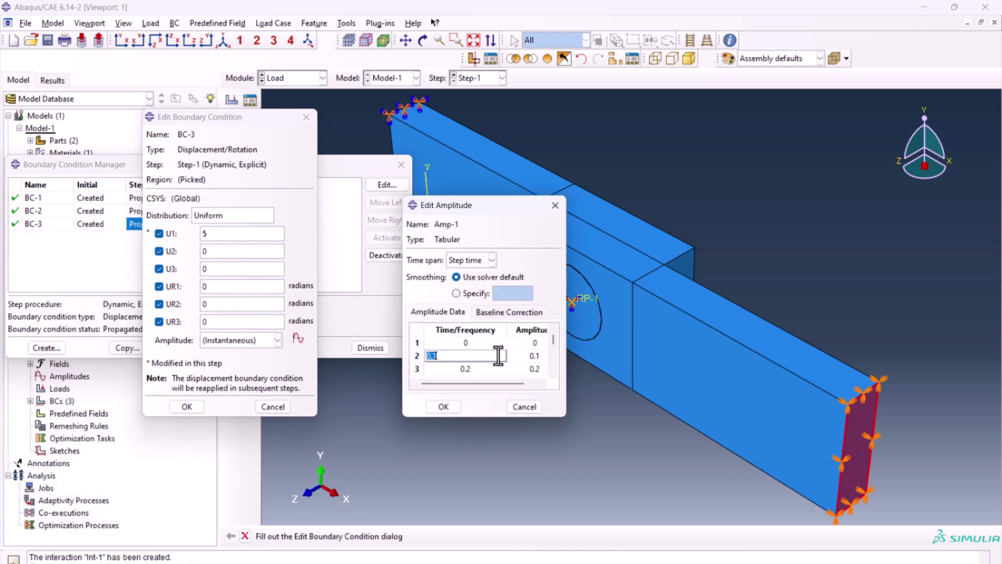
scroll(517, 355, "down", 3)
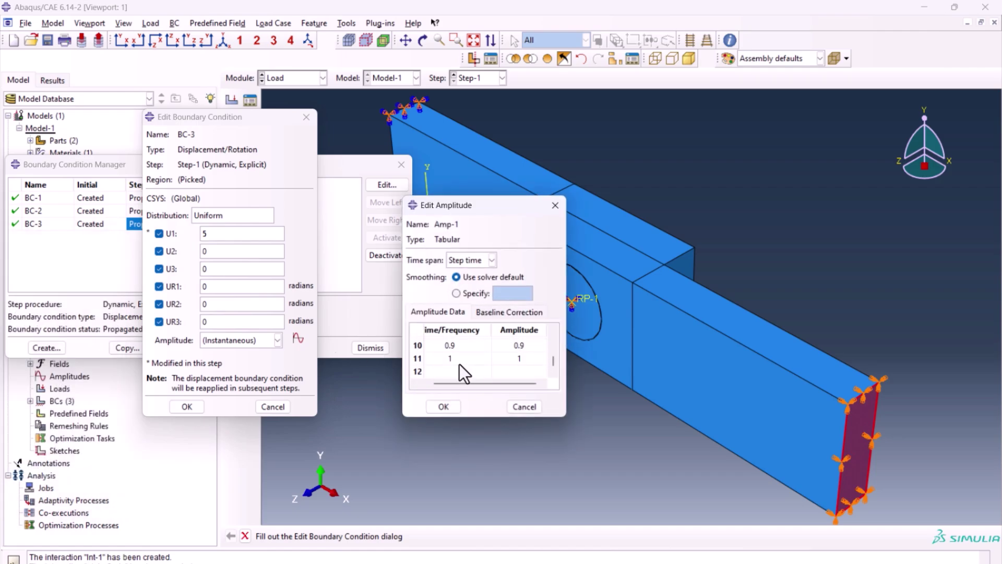
left_click(443, 406)
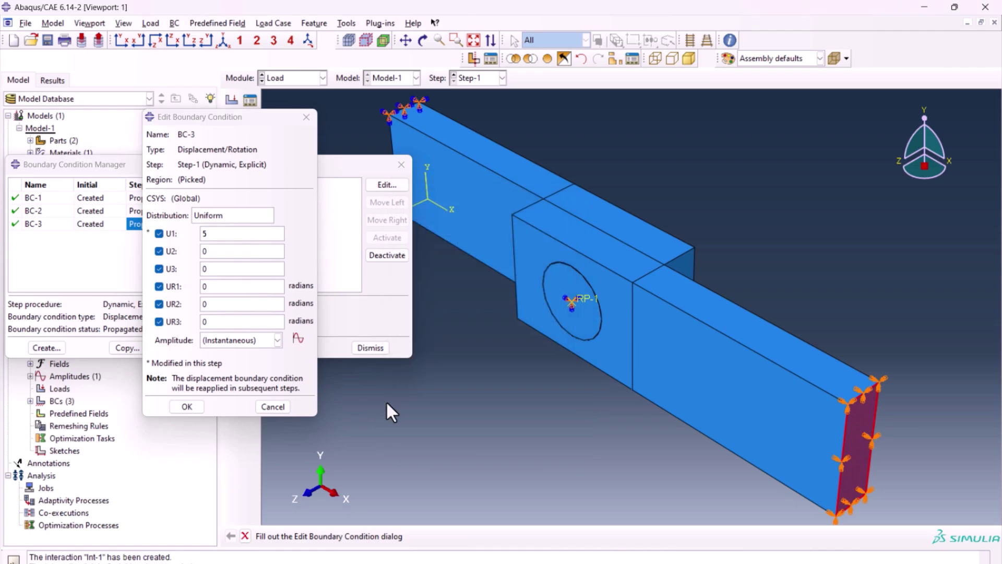
Step: Assign the amplitude Amp-1 to the 5-unit end displacement, accept the change and close the Boundary Condition Manager
left_click(254, 342)
left_click(242, 362)
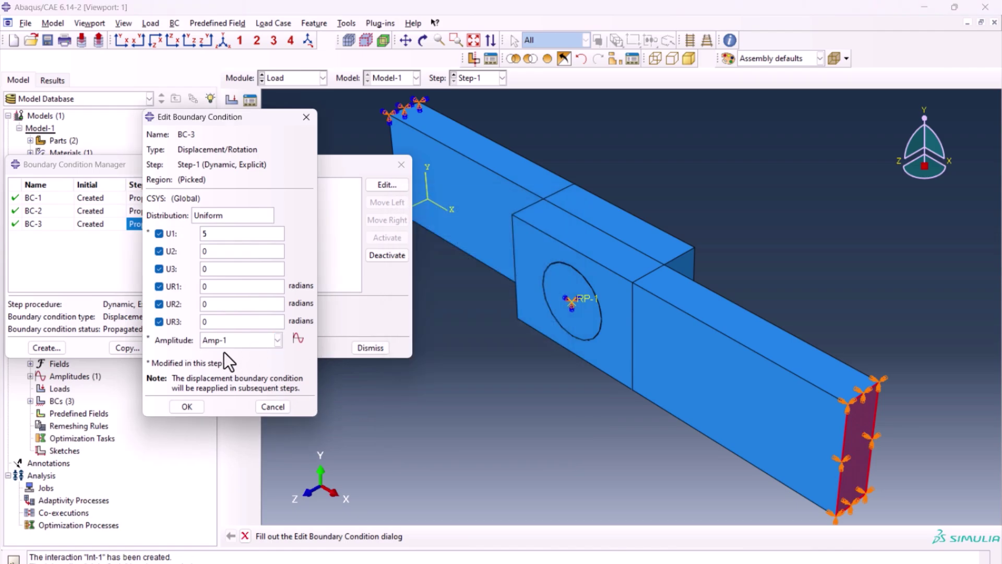
left_click(189, 406)
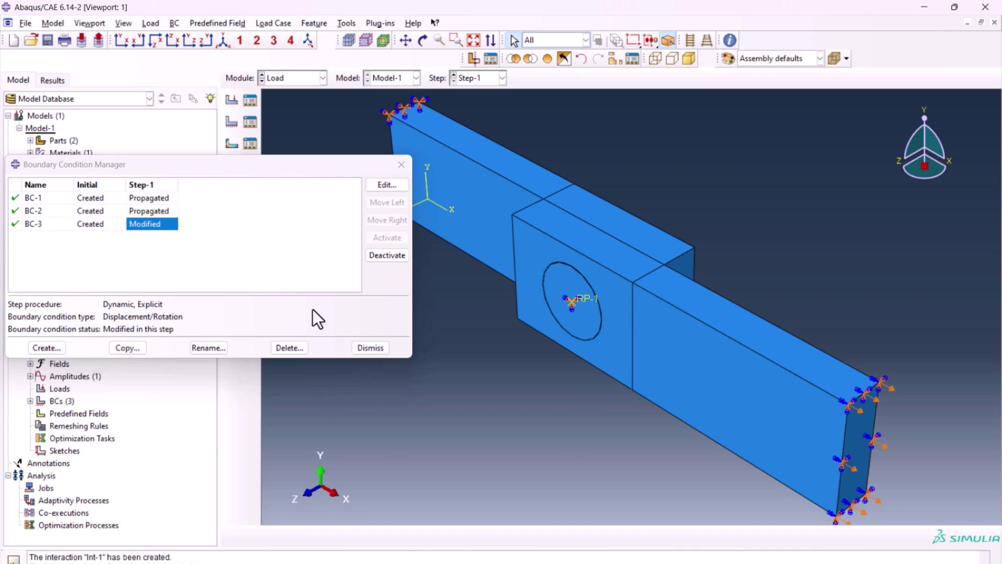
left_click(401, 165)
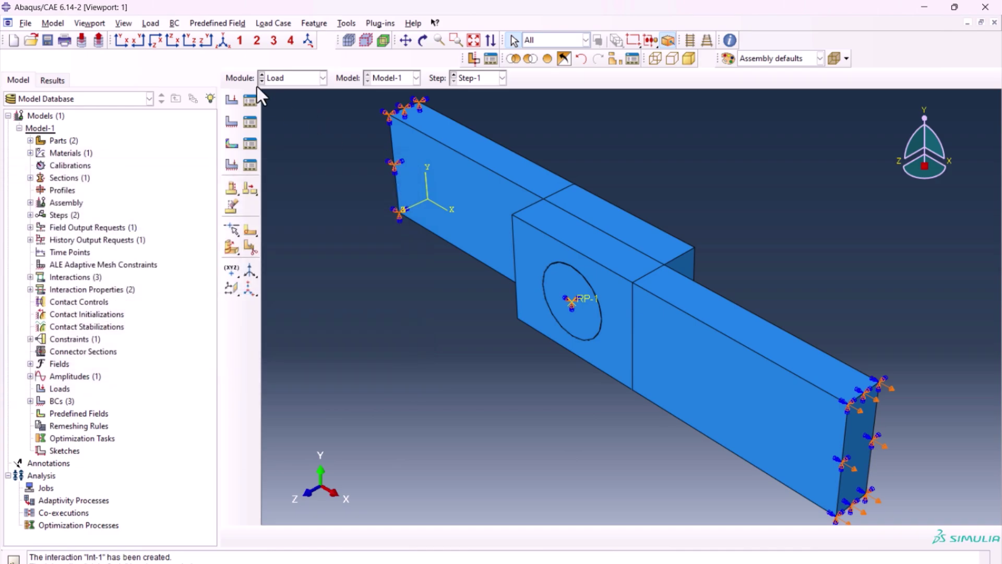
Step: Switch to the Mesh module and work on the plate part instead of the assembly
left_click(298, 78)
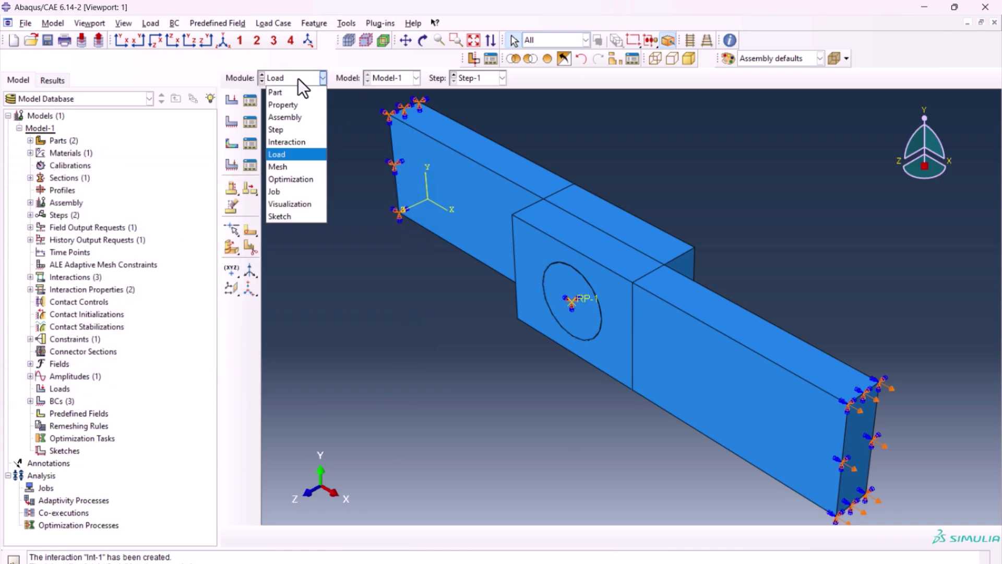
left_click(296, 167)
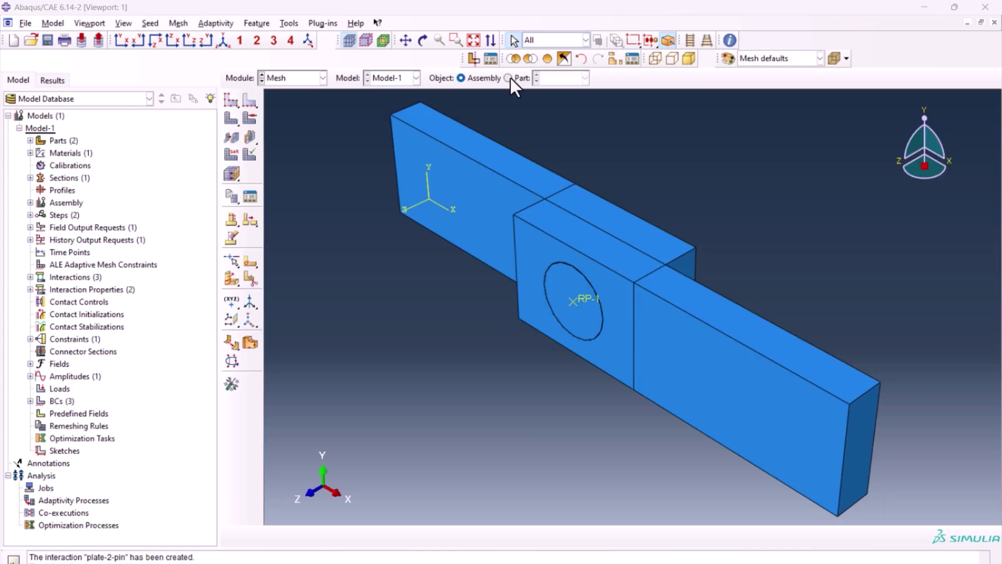
left_click(508, 77)
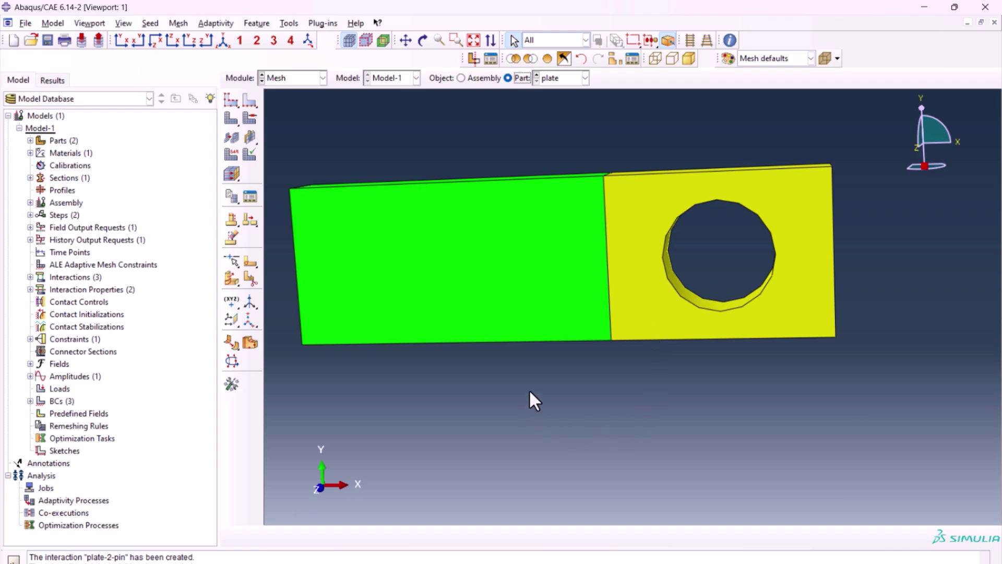
Step: Partition the plate's hole cell with a vertical three-point cutting plane through the midpoints of its lower and upper edges
left_click(232, 280)
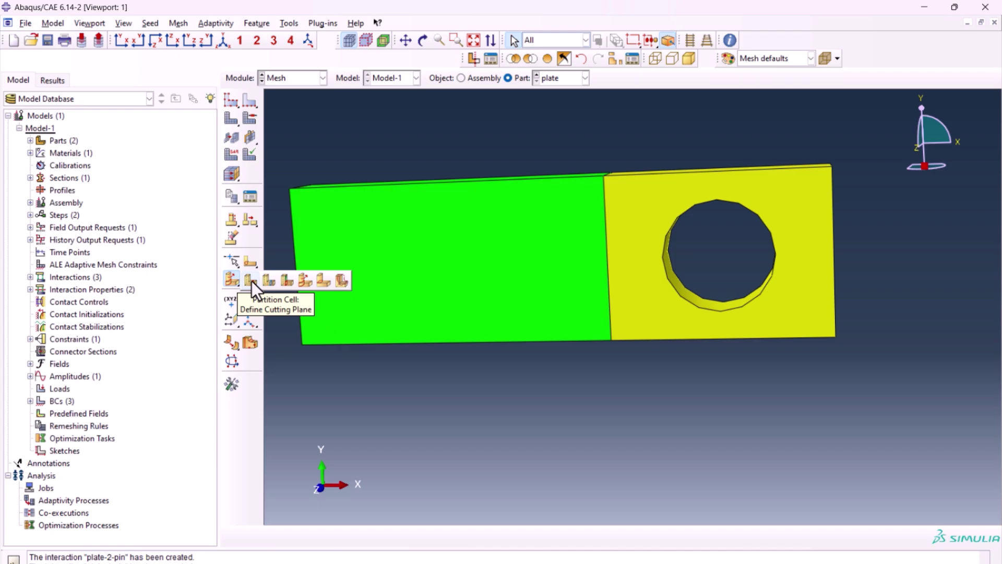
left_click(252, 281)
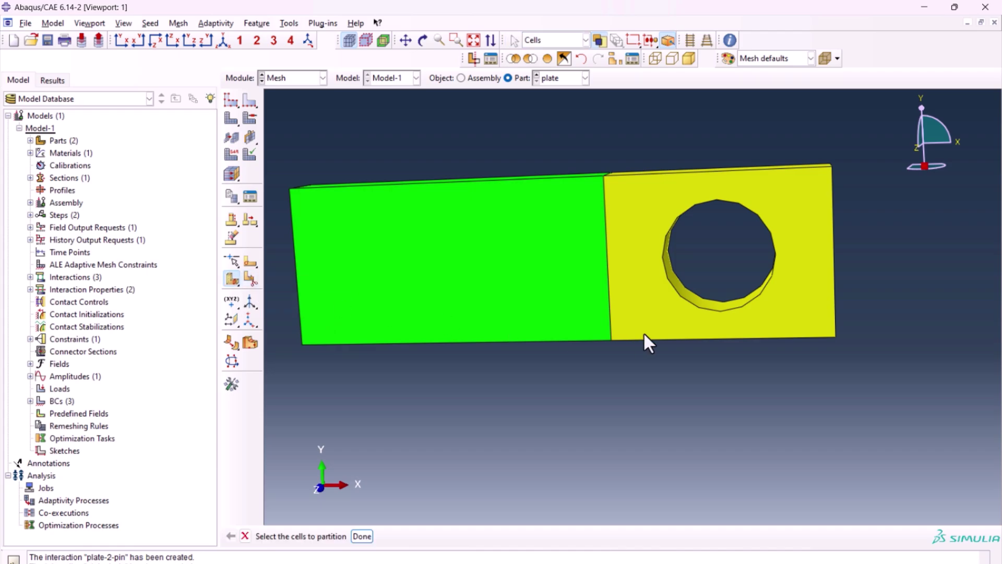
left_click(741, 324)
left_click(360, 536)
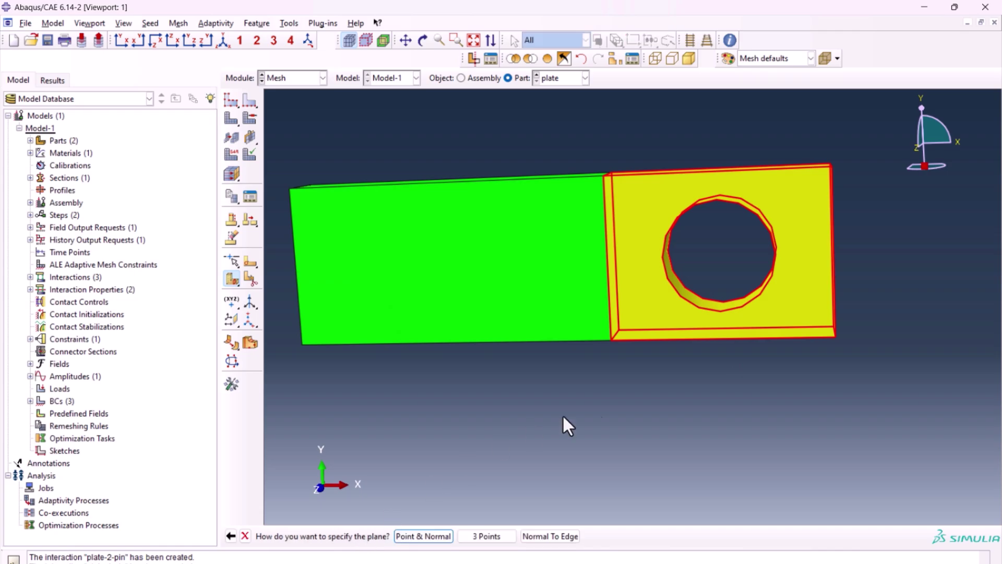
left_click(493, 536)
left_click_drag(715, 345, 670, 382, "ctrl+alt")
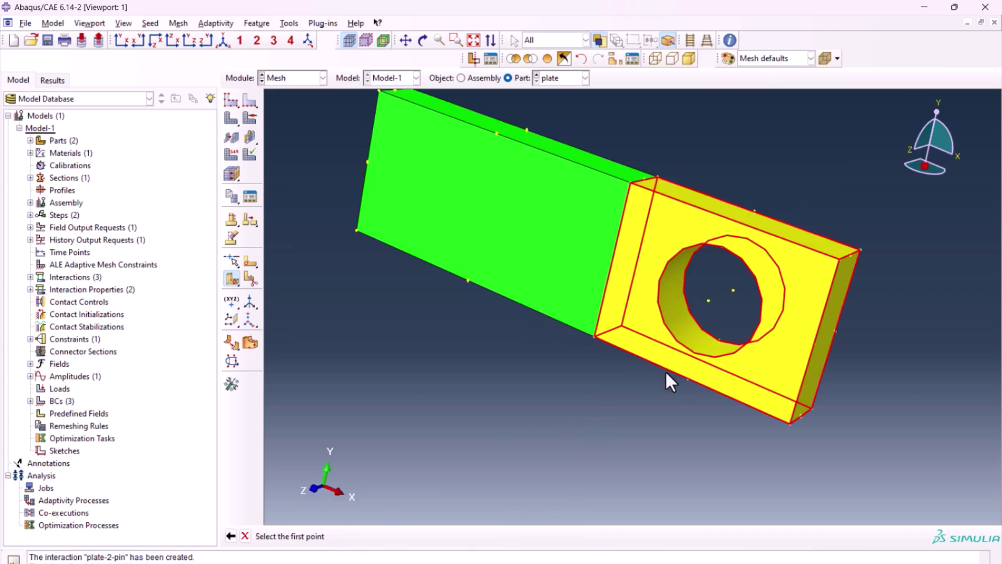
left_click(688, 378)
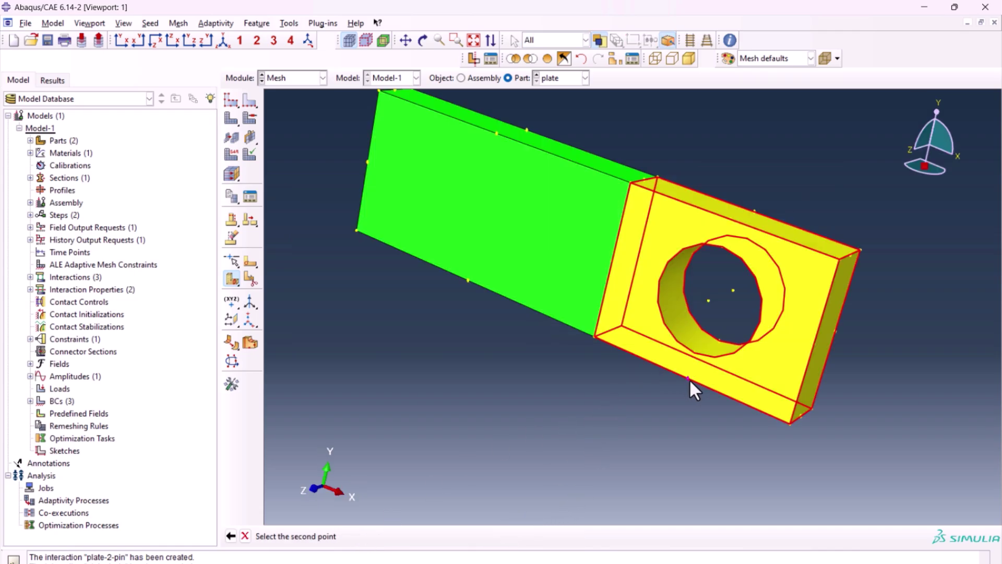
left_click(730, 219)
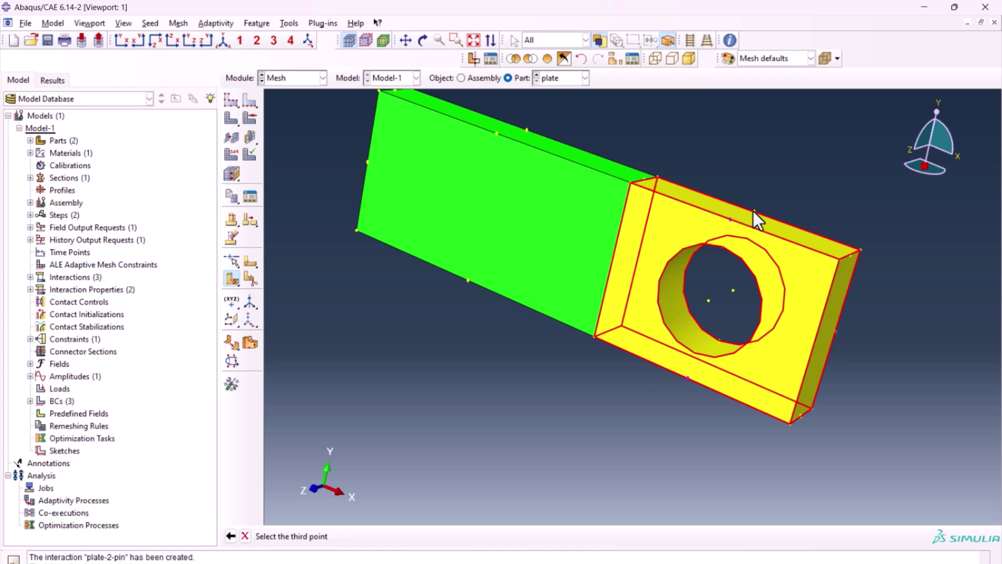
left_click(754, 212)
left_click(402, 536)
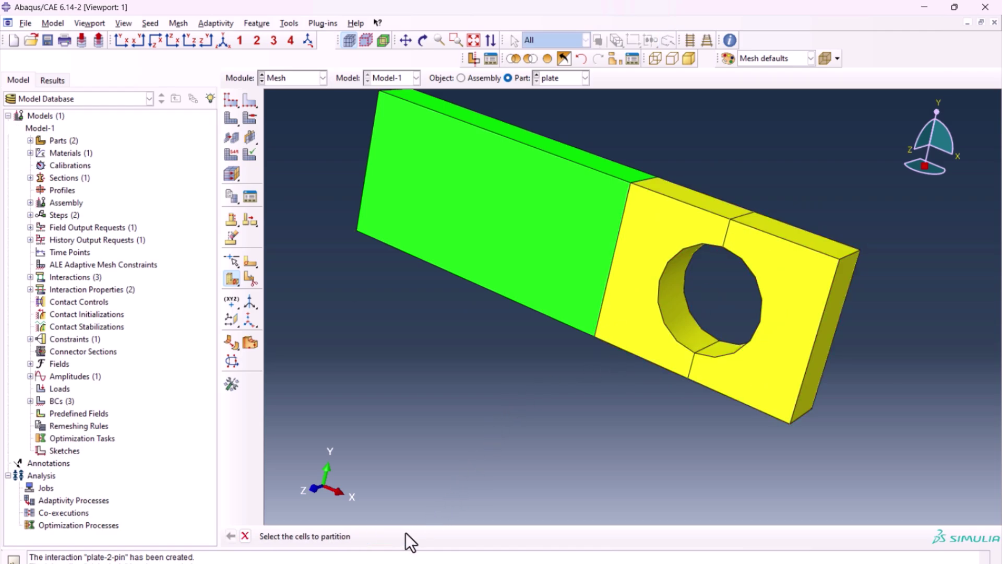
Step: Partition the outer half of the hole cell with a three-point plane through the end face's vertical edge midpoints and the hole centre
left_click_drag(650, 424, 747, 407, "ctrl+alt")
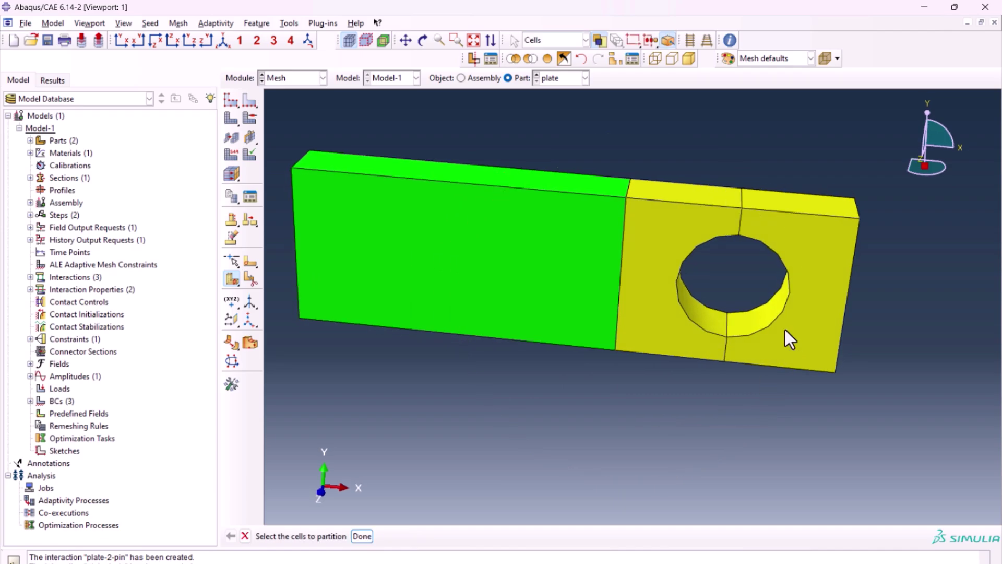
left_click(810, 234)
middle_click(687, 399)
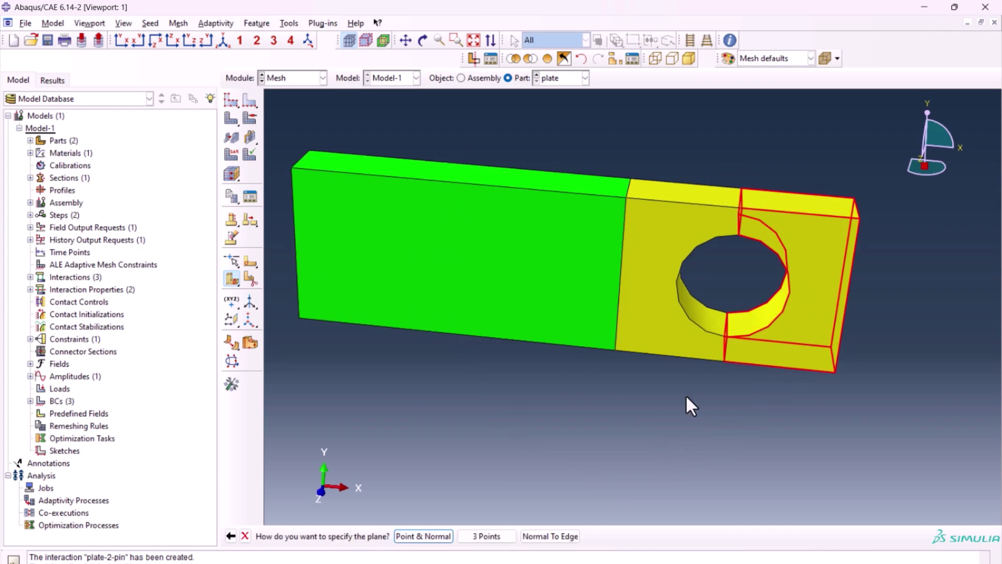
left_click(487, 537)
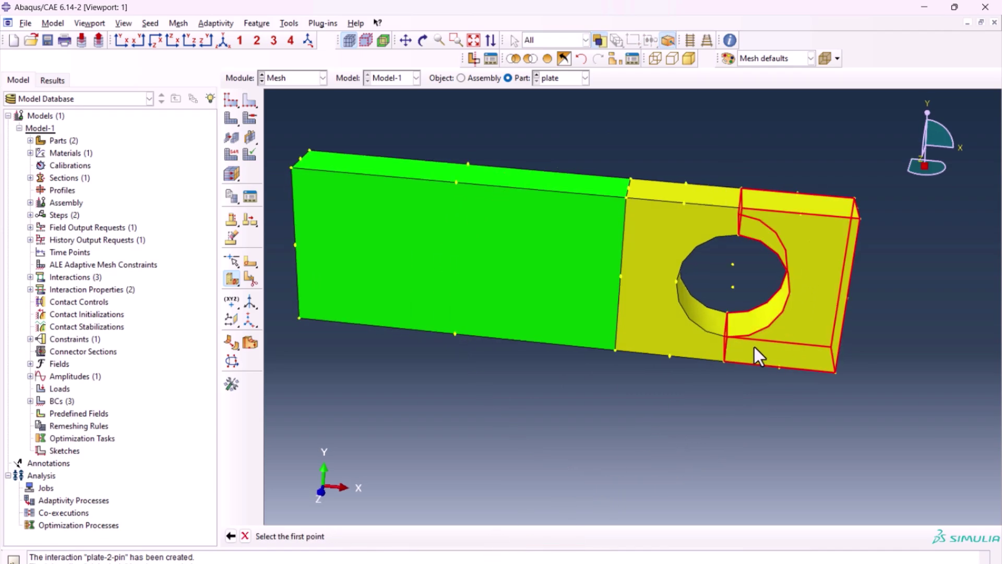
left_click_drag(813, 325, 821, 321, "ctrl+alt")
left_click(822, 321)
left_click(807, 338)
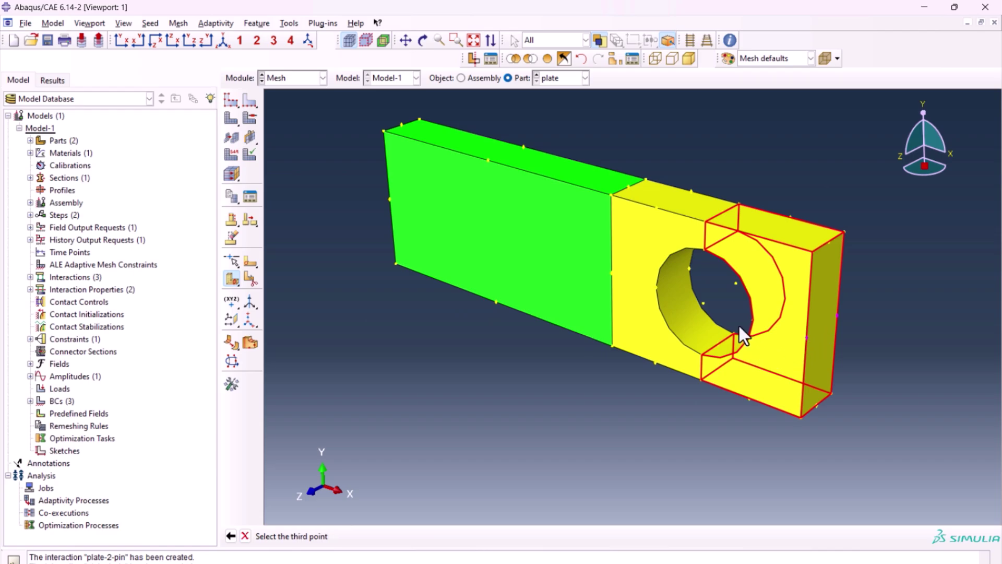
left_click(704, 304)
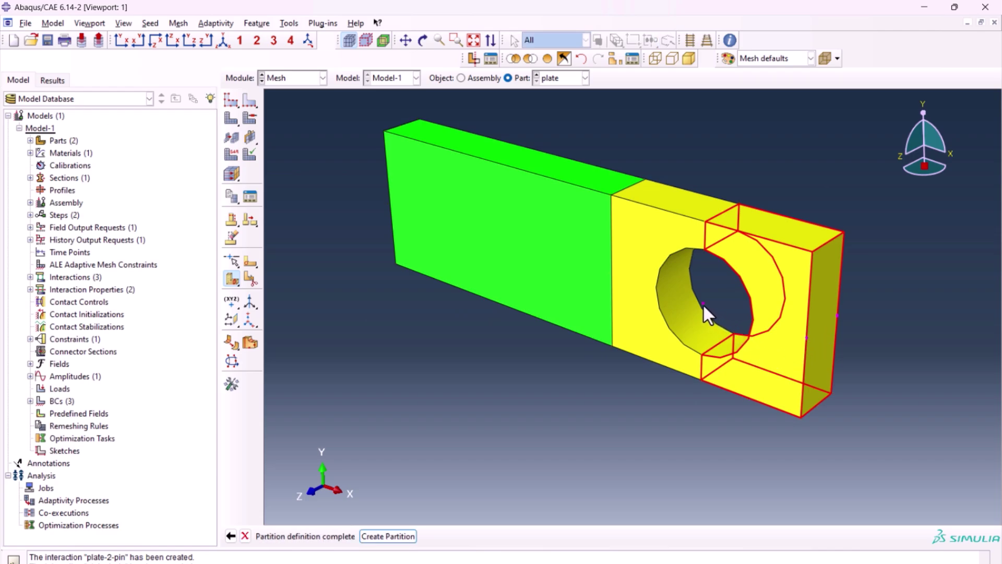
middle_click(571, 385)
Step: Partition the inner half of the plate's hole cell with a three-point plane through the inner face's vertical edge midpoints and the hole centre
left_click_drag(591, 369, 663, 370, "ctrl+alt")
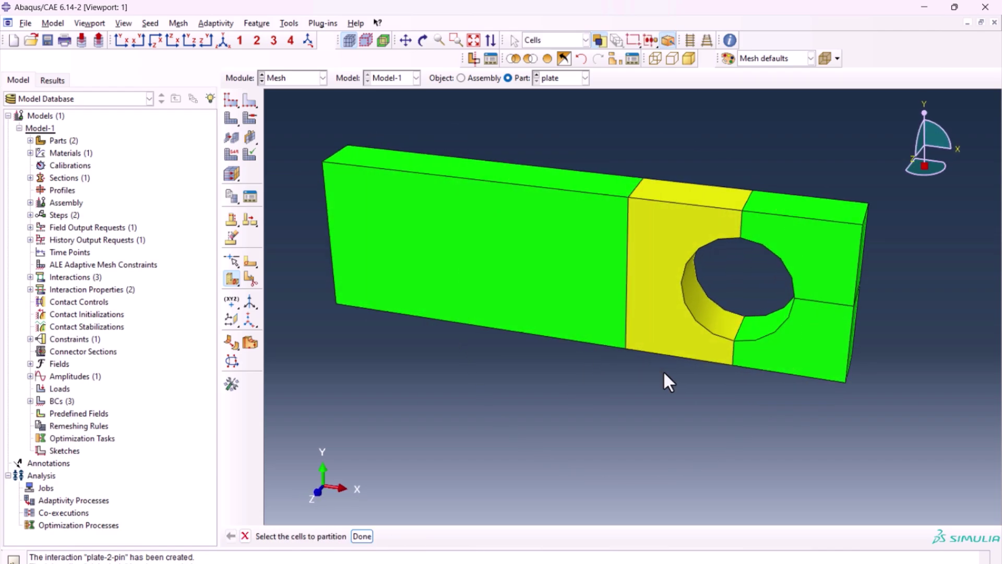
left_click(671, 284)
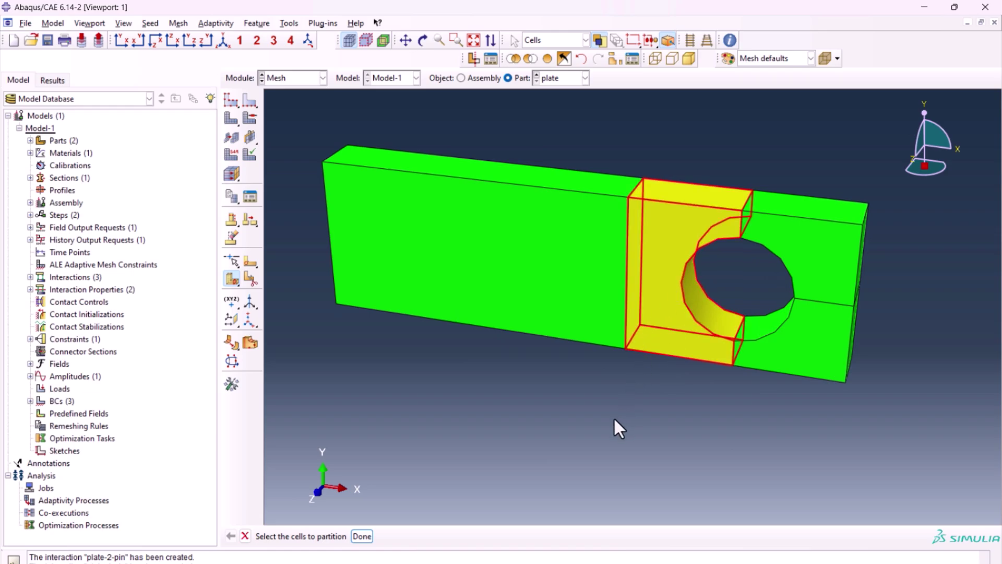
left_click(361, 536)
left_click(486, 536)
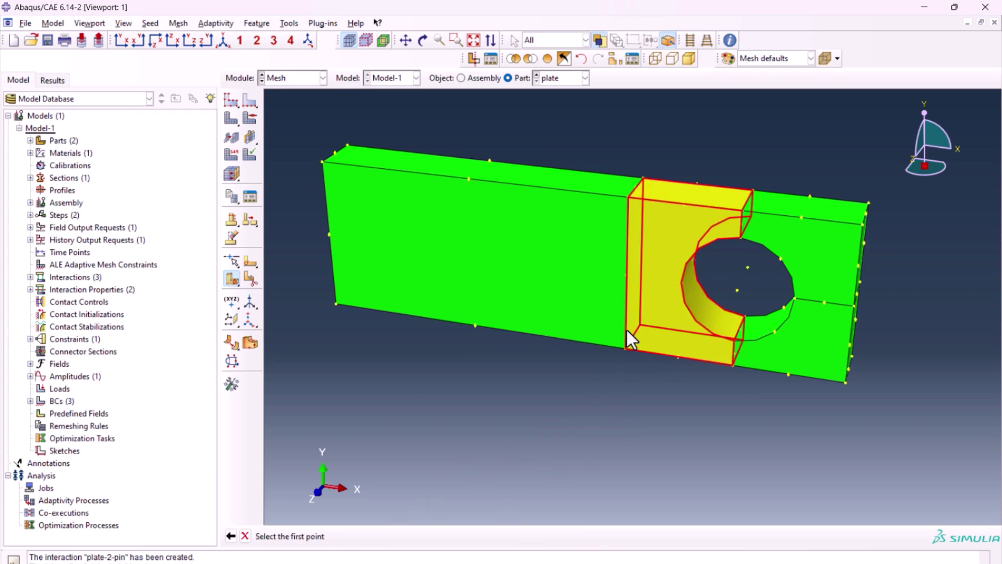
left_click(640, 260)
left_click(621, 278)
left_click(729, 290)
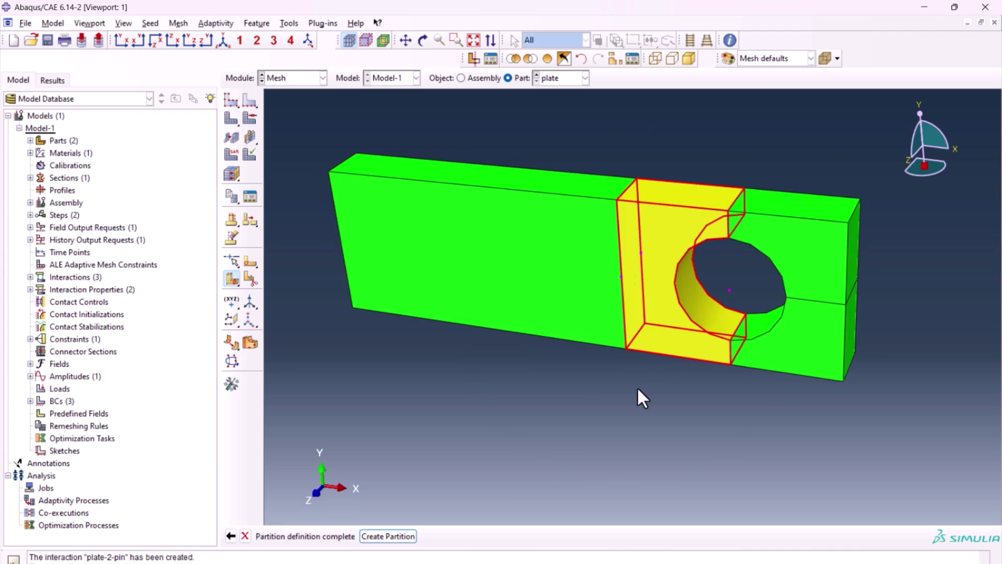
middle_click(637, 386)
Step: Seed the circular edges of the plate's hole by number with 8 elements per edge
left_click_drag(650, 360, 402, 342, "ctrl+alt")
left_click(249, 101)
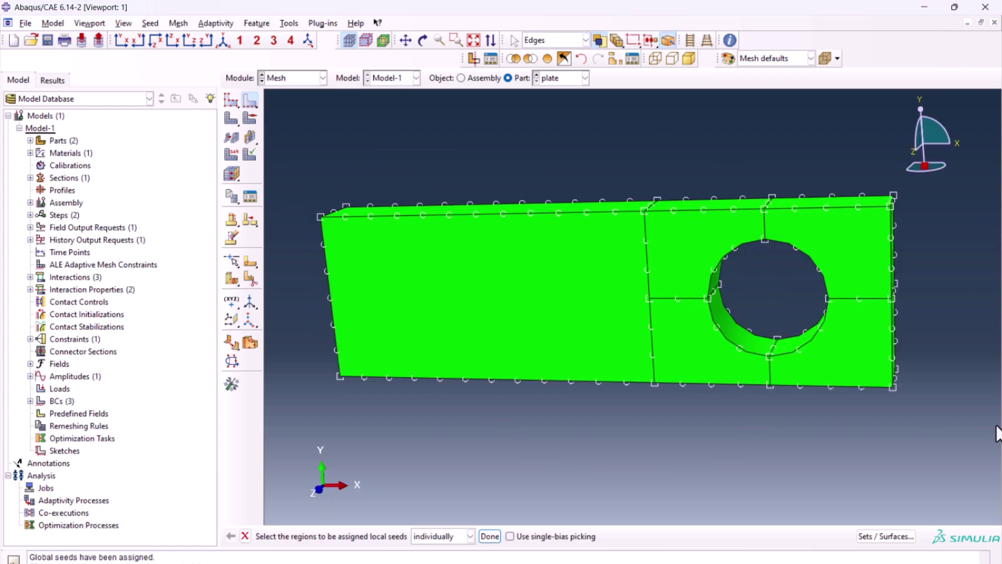
left_click(729, 239)
left_click(828, 257, "shift")
left_click(807, 337, "shift")
left_click(809, 368, "shift")
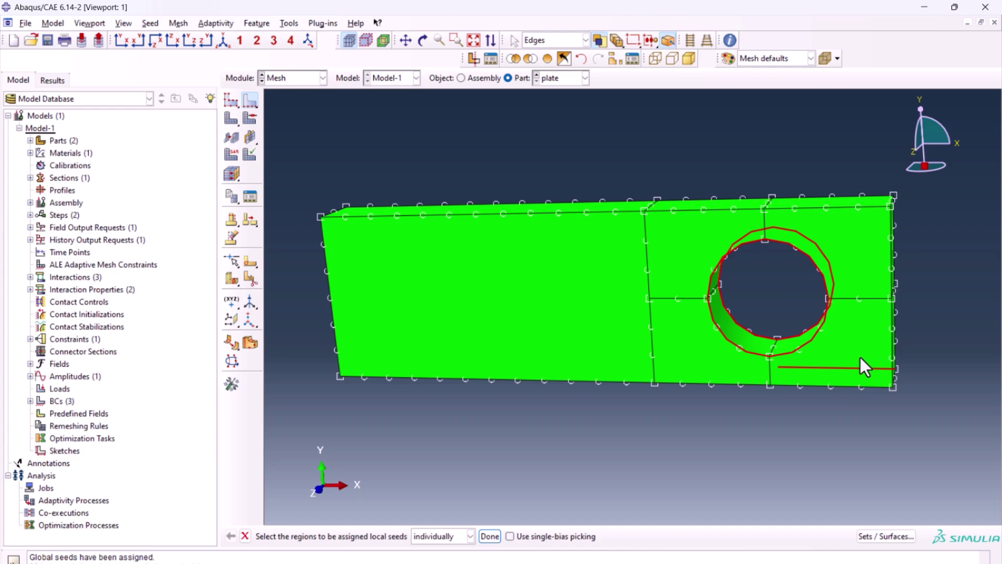
left_click_drag(865, 386, 652, 314, "ctrl+alt")
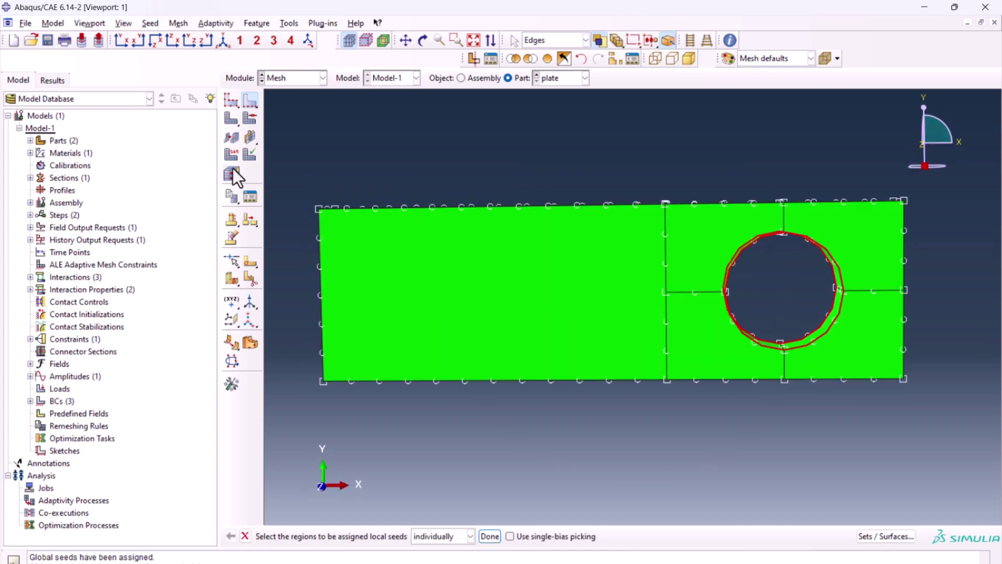
left_click(490, 536)
double_click(125, 281)
type("8")
left_click(47, 375)
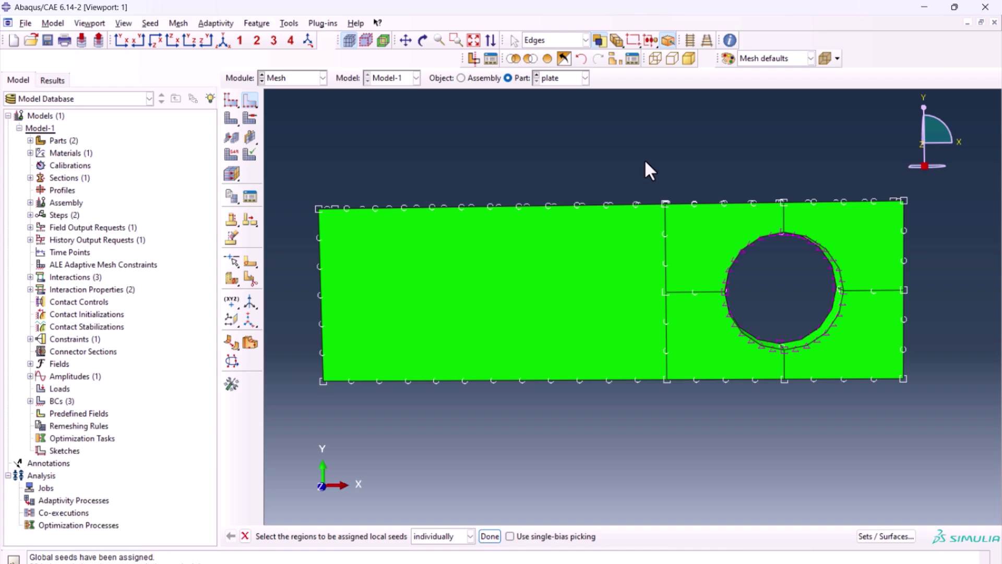
Step: Set the plate's global seed size to 3 and mesh the part
left_click(232, 100)
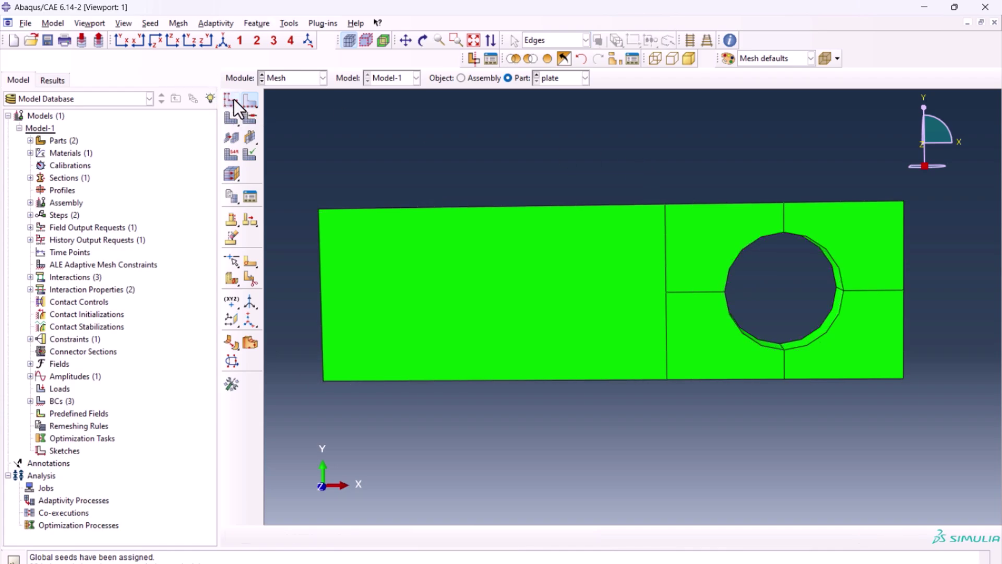
type("3")
left_click(37, 253)
left_click(252, 122)
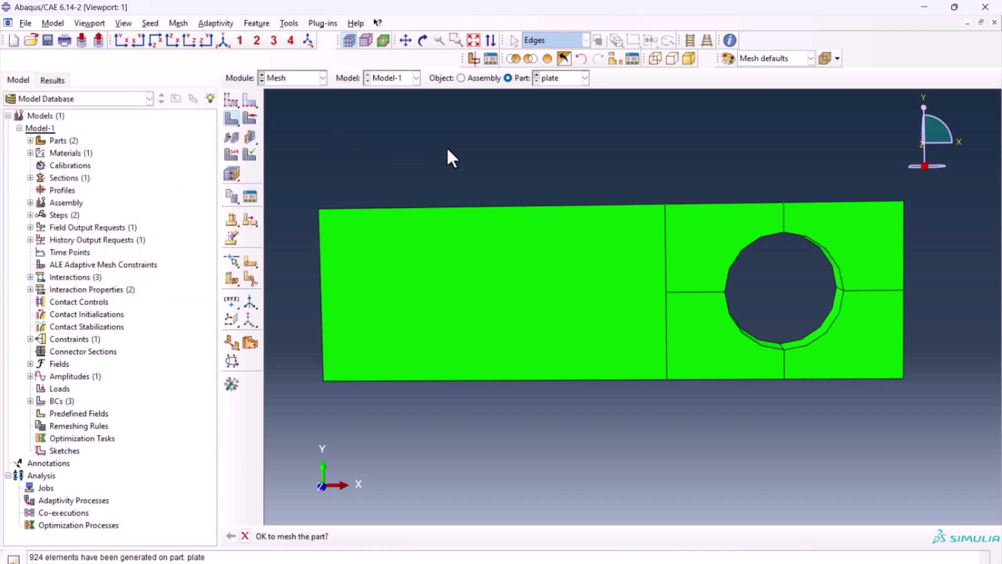
Step: Switch to the pin part and halve it lengthwise with a three-point plane through opposite end-face edge points and the other face's centre
left_click(584, 78)
left_click(561, 90)
left_click(632, 277)
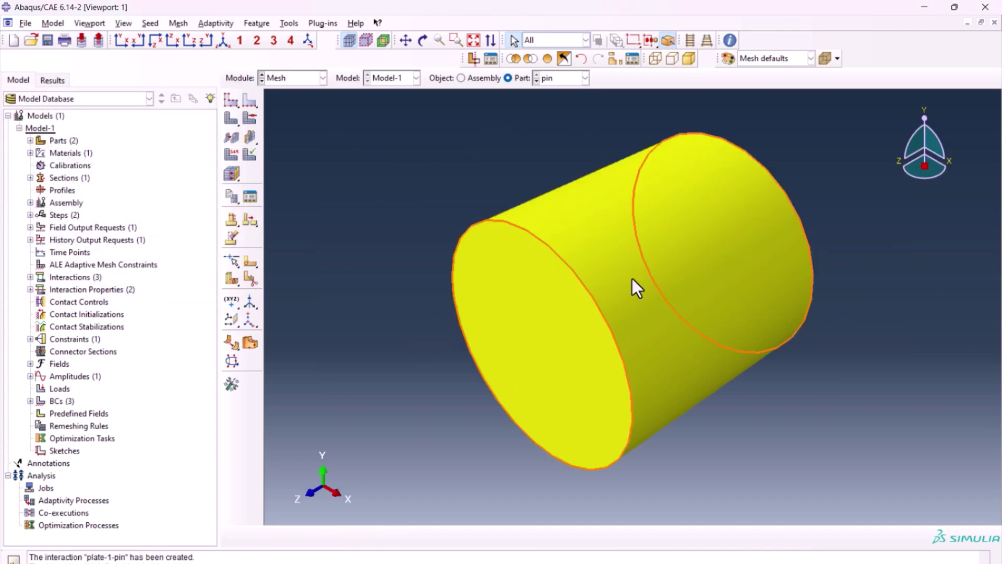
left_click(385, 341)
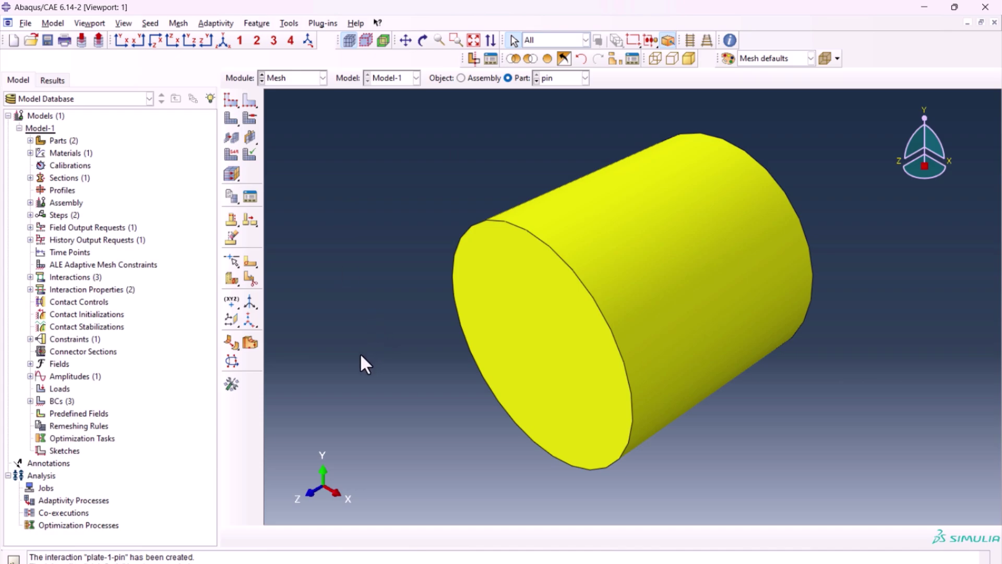
left_click(232, 282)
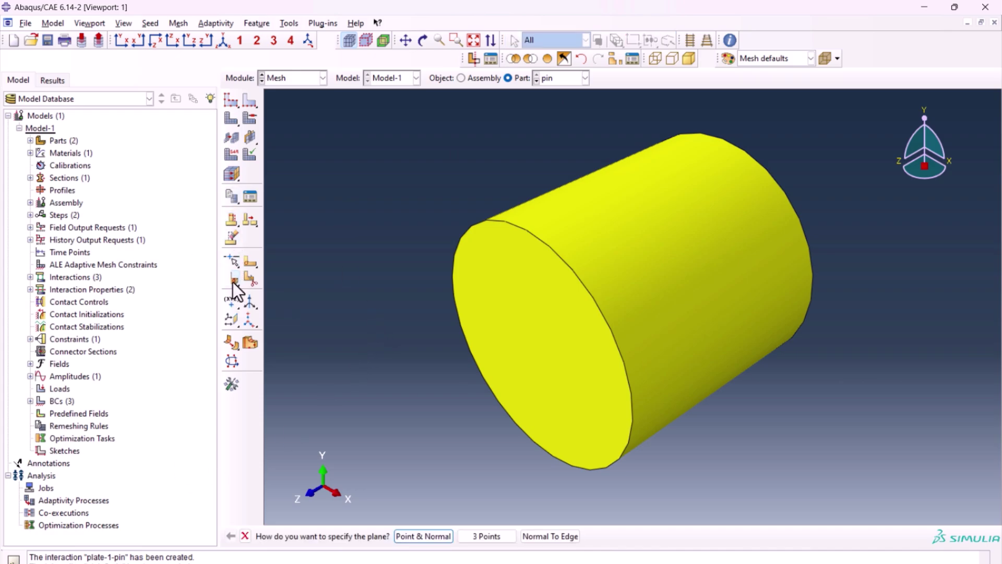
left_click(473, 535)
left_click(543, 449)
left_click(526, 231)
left_click_drag(515, 355, 642, 195, "ctrl+alt")
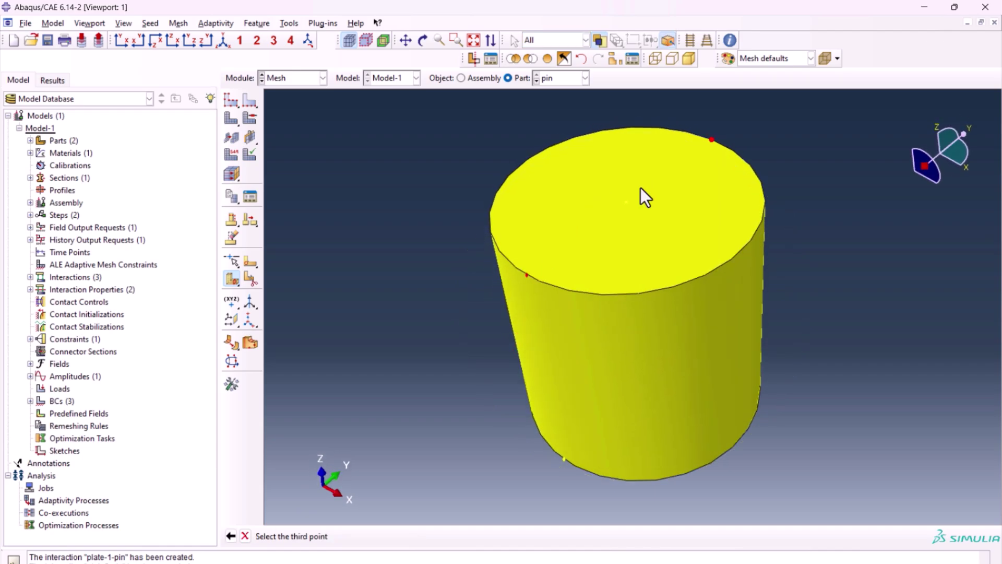
left_click(645, 386)
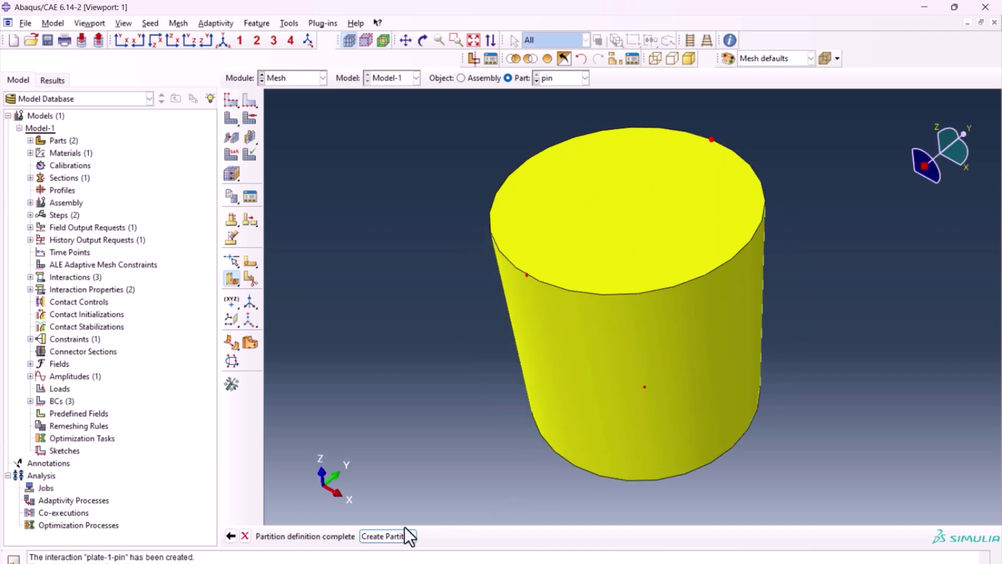
left_click(387, 536)
Step: Partition one half of the pin with a three-point plane through its two semicircular edge midpoints and the end face's centre
left_click(661, 352)
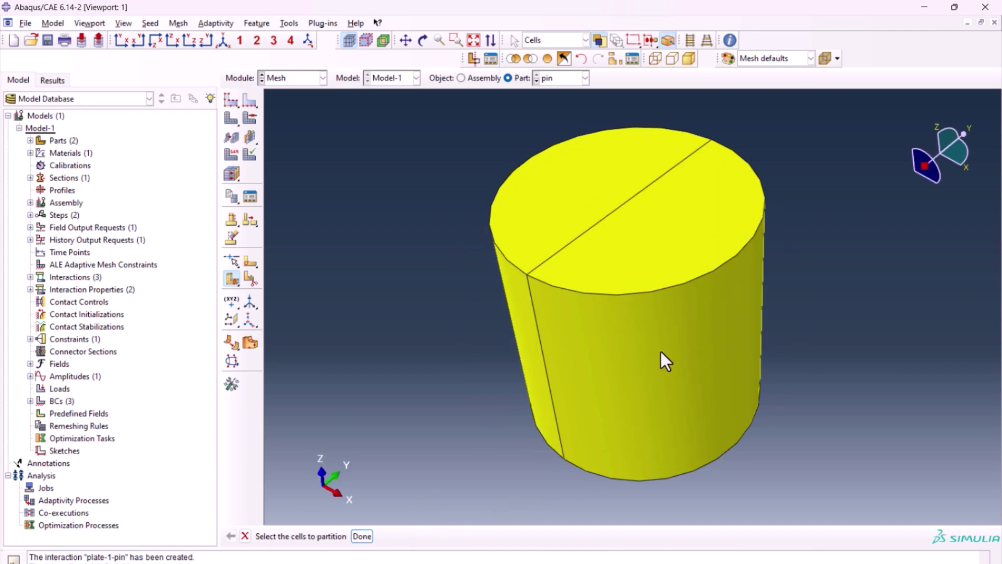
middle_click(735, 460)
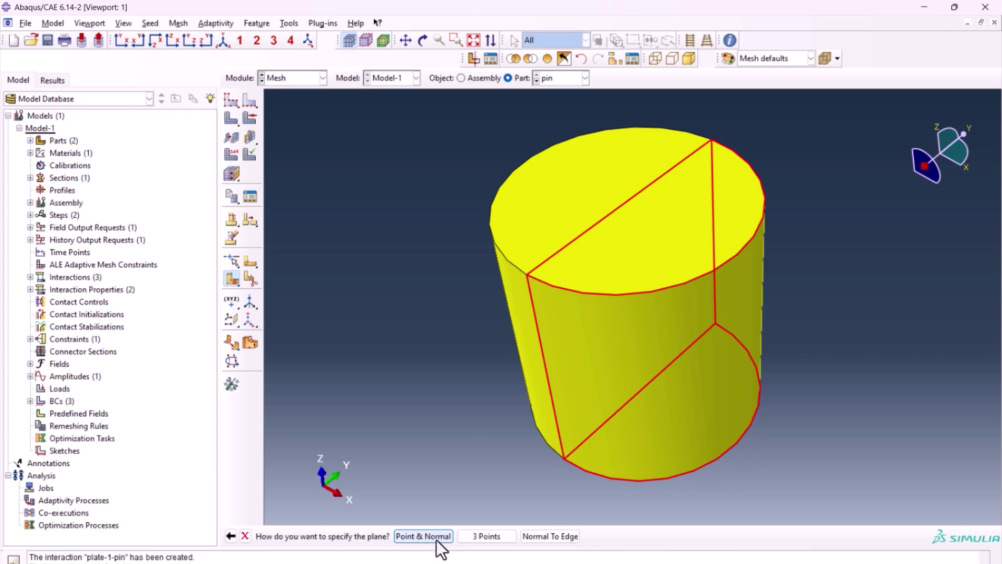
left_click(469, 536)
left_click(736, 443)
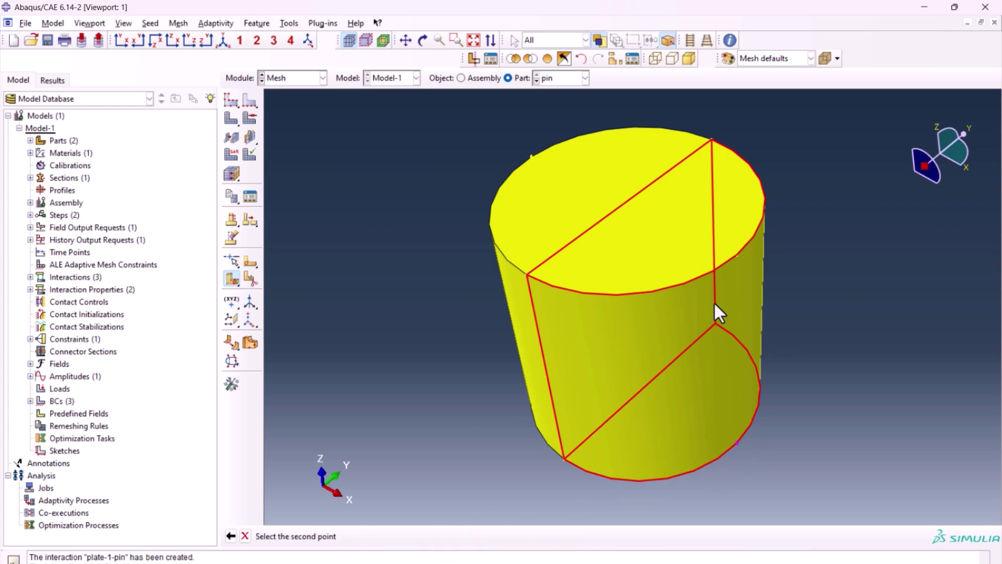
left_click(736, 254)
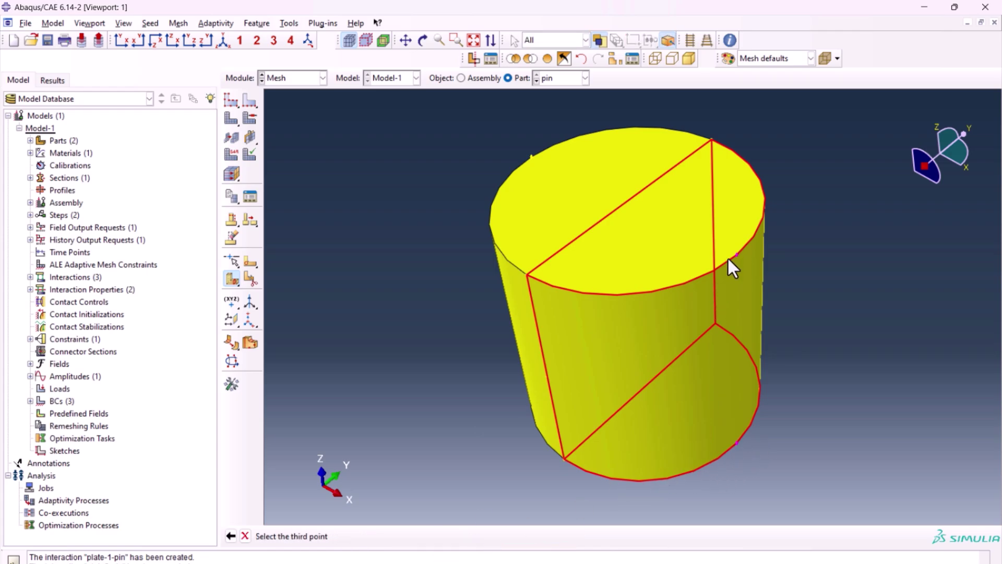
left_click(625, 202)
middle_click(646, 223)
Step: Partition the remaining pin half with a three-point plane through its semicircular edge midpoints and the face centre, dividing the pin into quarters
left_click_drag(506, 385, 495, 347, "ctrl+alt")
left_click(560, 340)
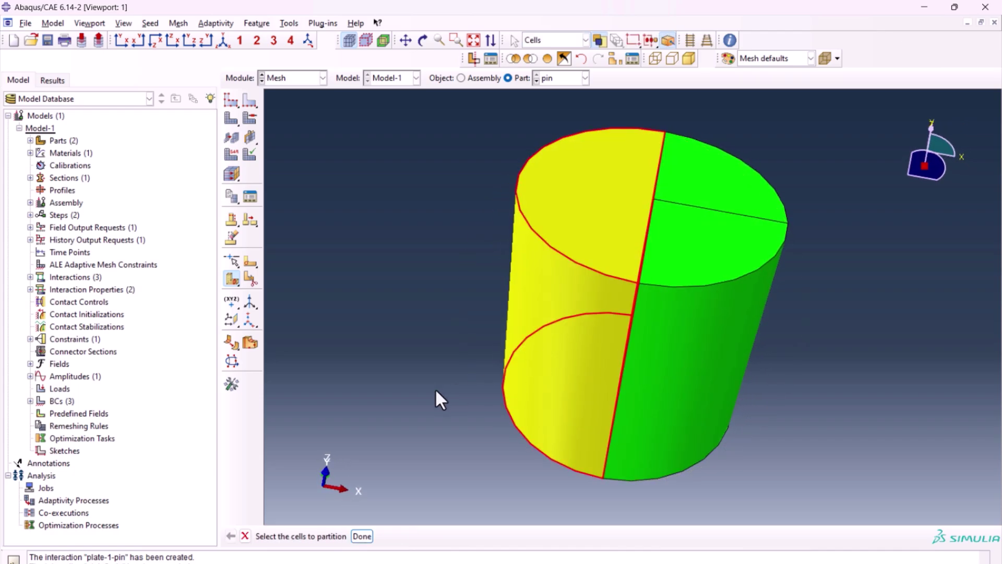
middle_click(481, 380)
left_click(476, 534)
left_click_drag(575, 480, 512, 420, "ctrl+alt")
left_click(513, 411)
left_click(500, 194)
left_click(637, 187)
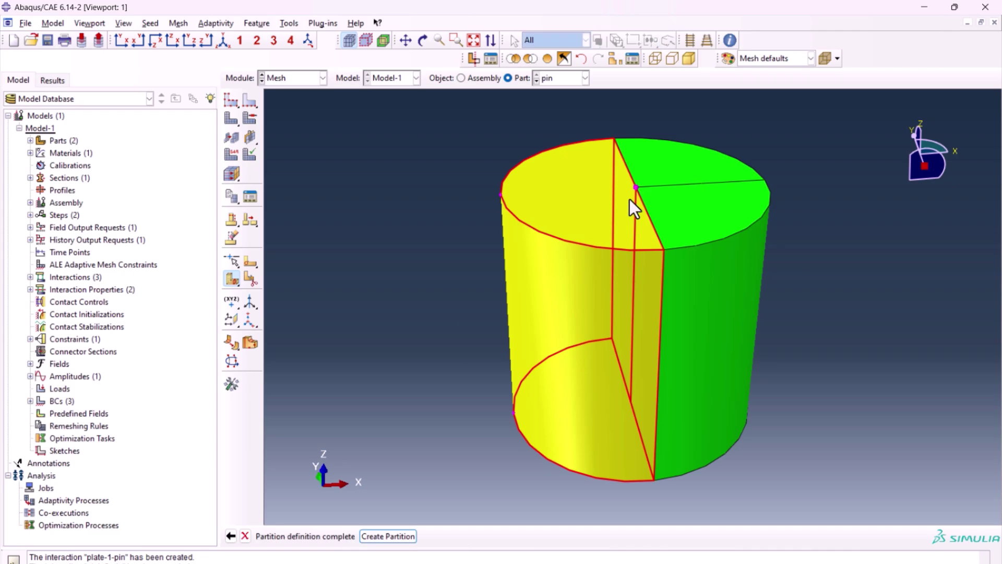
middle_click(436, 293)
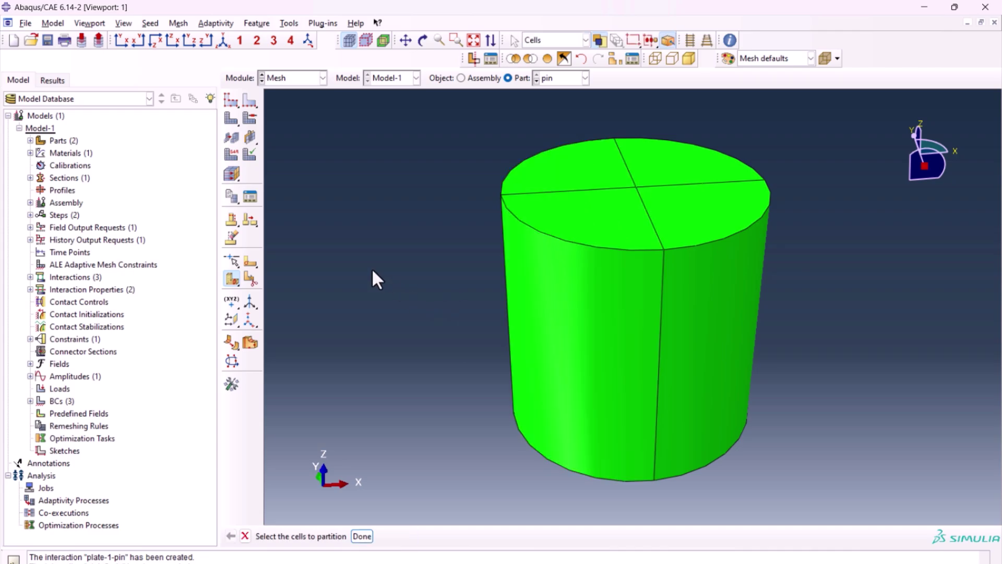
Step: Seed all circular edges on both end faces of the pin by number with 8 elements per edge
left_click(251, 102)
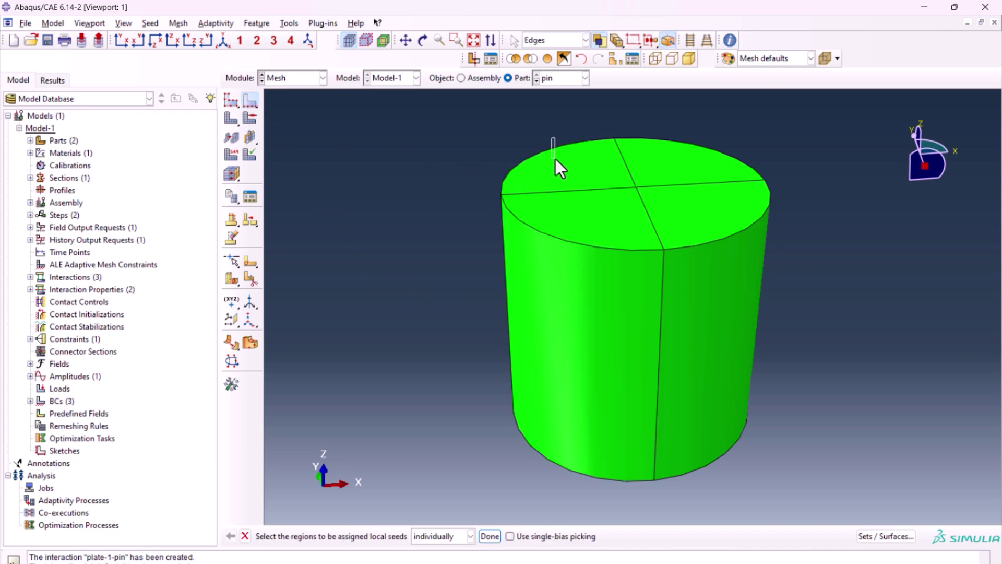
left_click(677, 149, "shift")
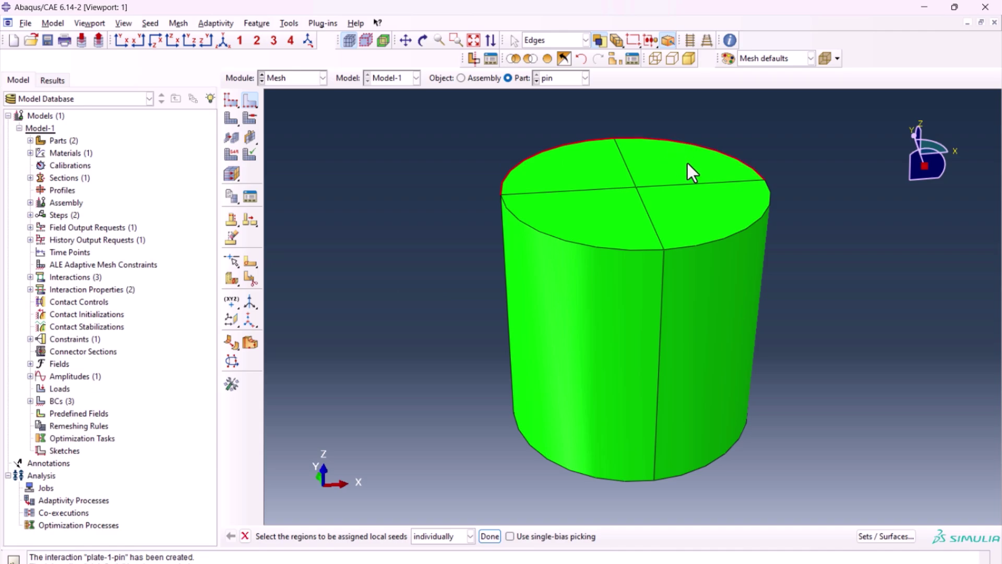
left_click(724, 239, "shift")
left_click(620, 251, "shift")
left_click(599, 470, "shift")
left_click(713, 474, "shift")
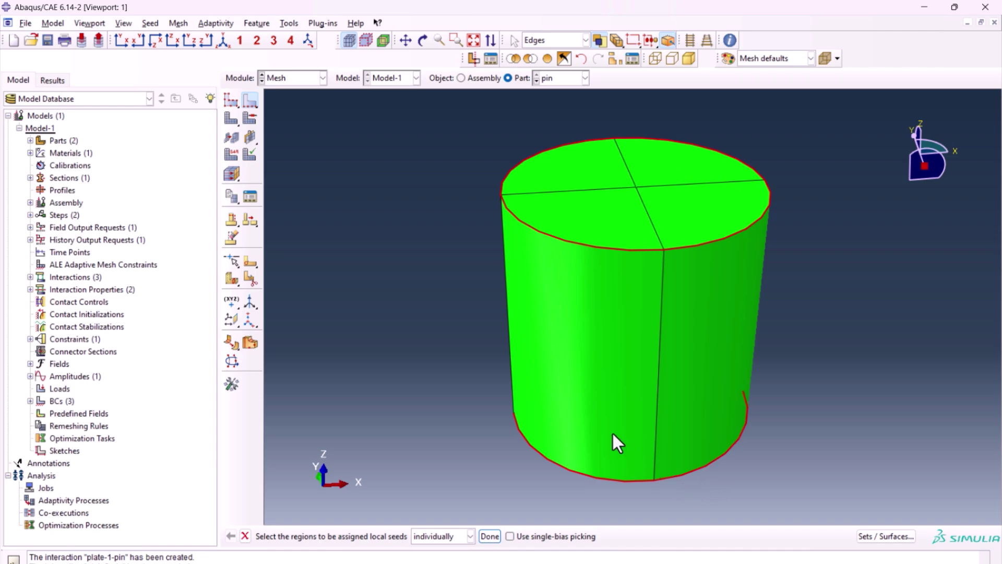
left_click(575, 382, "shift")
left_click_drag(701, 363, 698, 368, "shift")
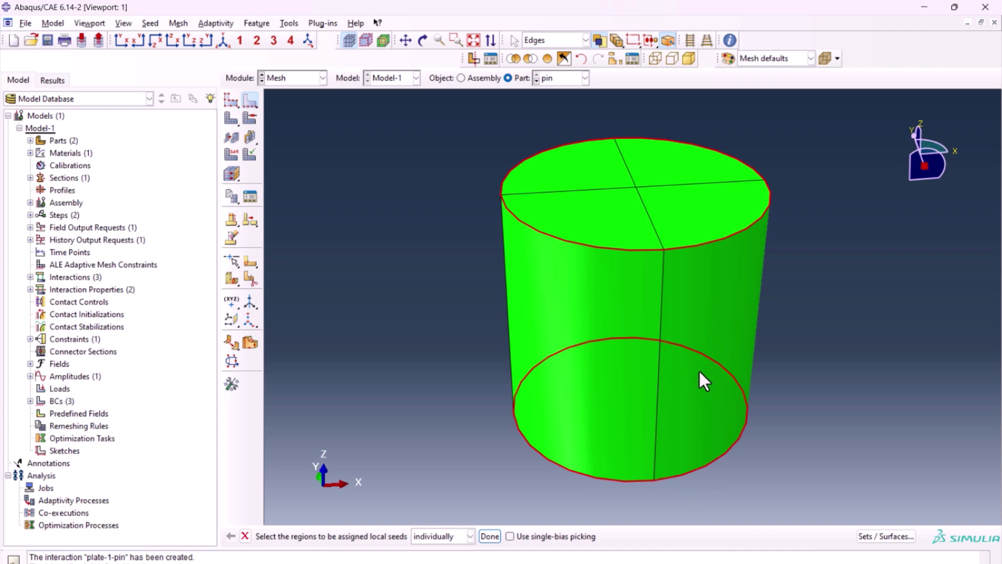
left_click(491, 536)
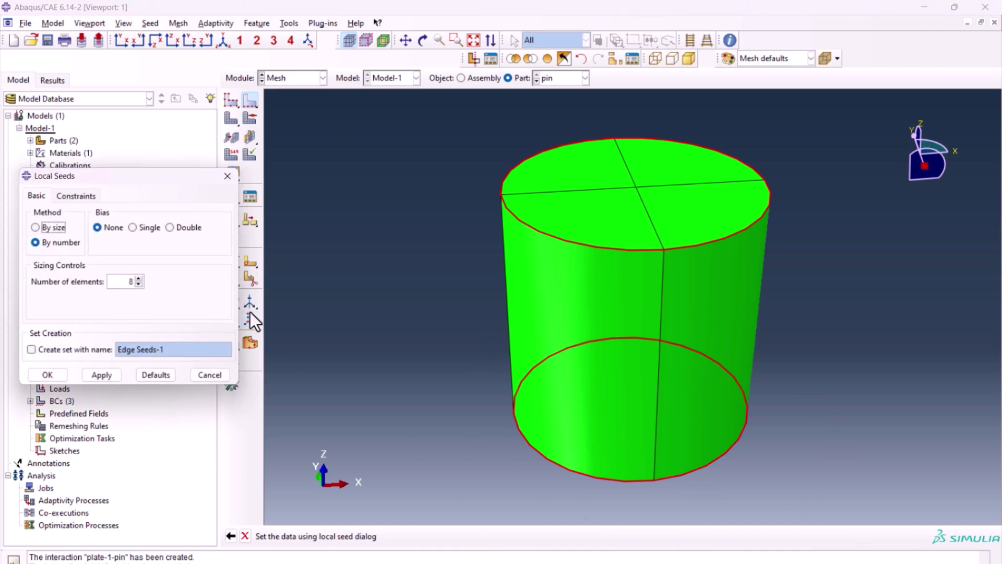
left_click(46, 374)
Step: Apply a finer global seed size to the pin and mesh the part
left_click(231, 100)
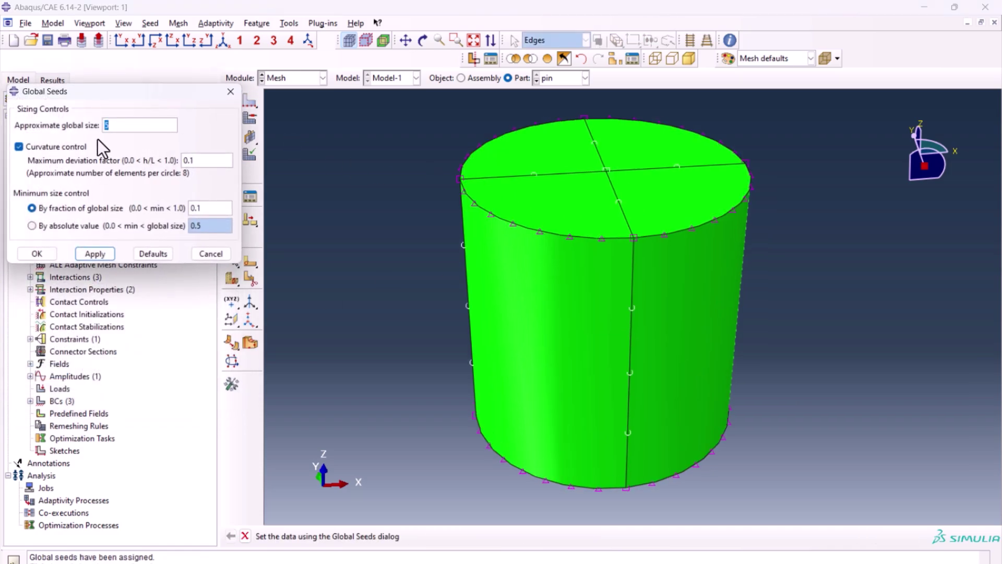
left_click(48, 252)
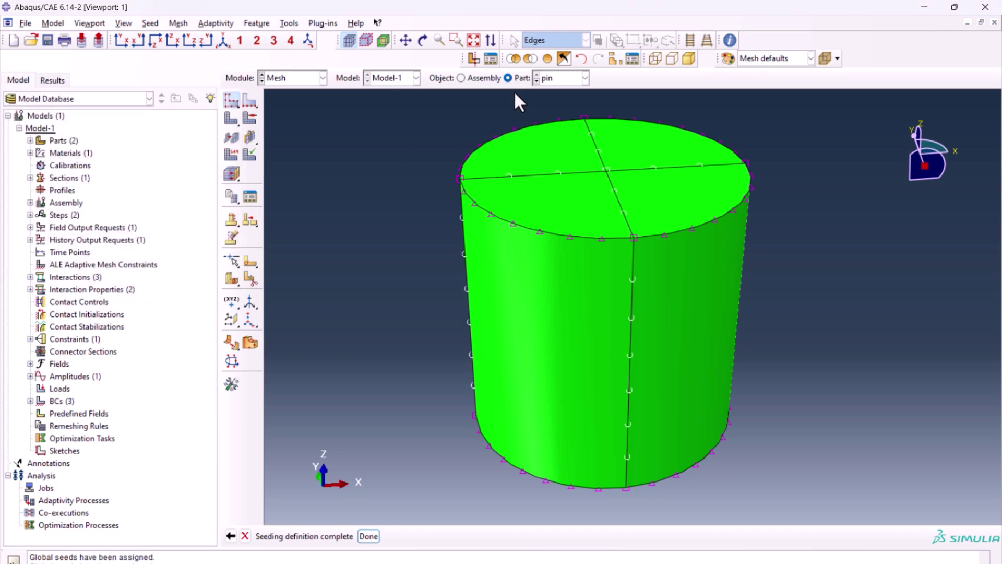
left_click(233, 117)
key("Return")
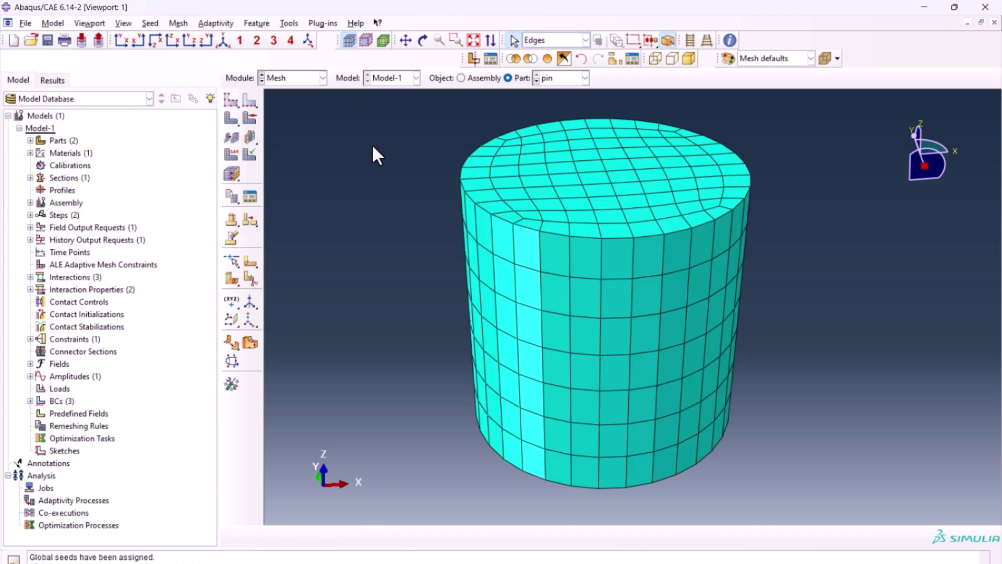
Step: Examine the assembly's mesh around the pin joint, return to the isometric view and switch to the Interaction module
left_click(483, 78)
left_click_drag(521, 208, 651, 259, "ctrl+alt")
scroll(650, 259, "up", 4)
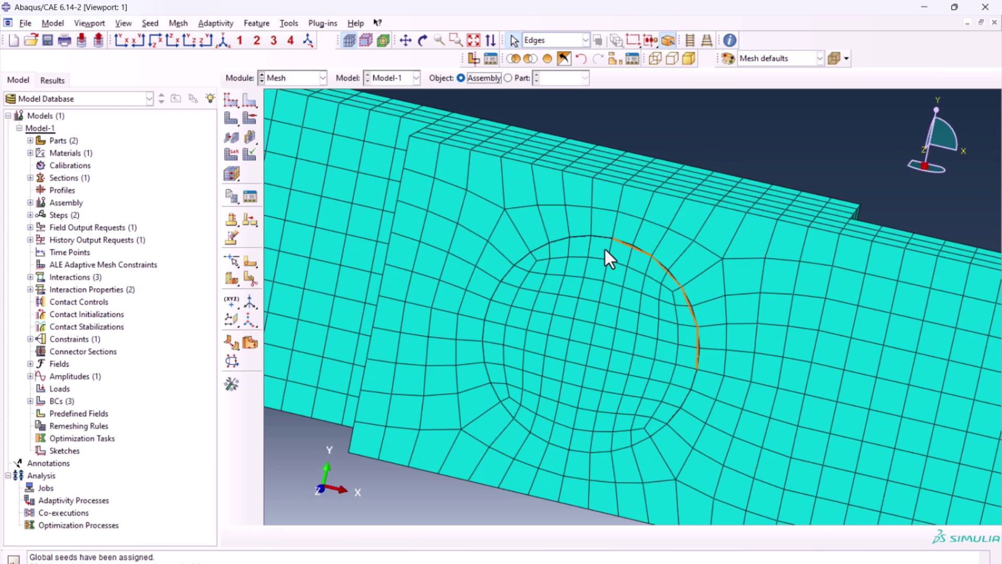
left_click_drag(628, 201, 674, 285, "ctrl+alt")
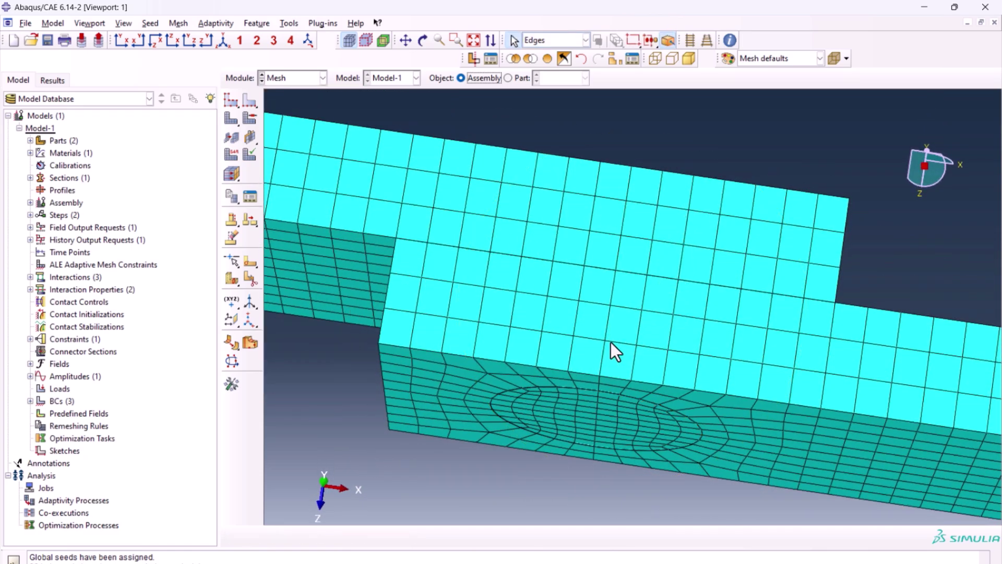
left_click(226, 41)
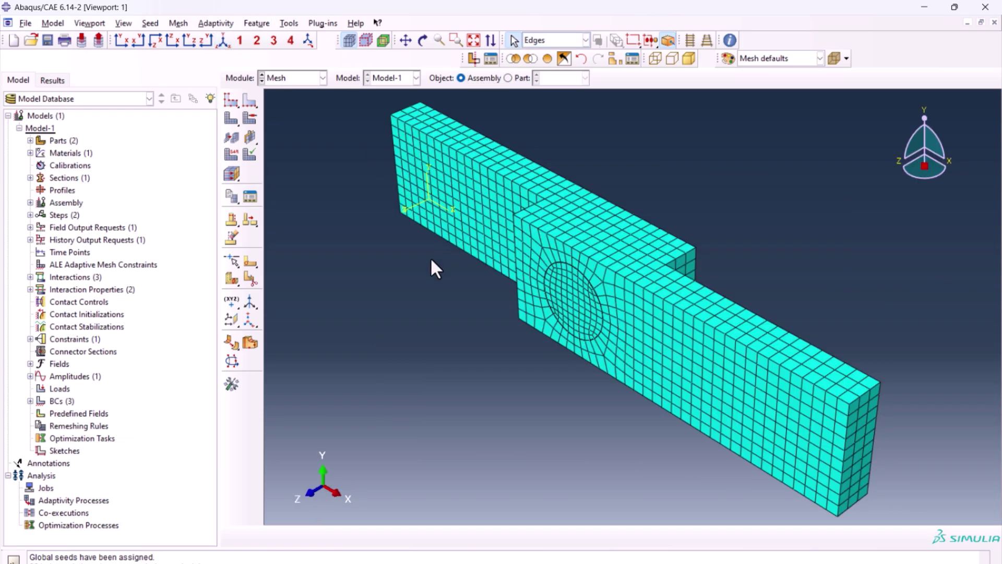
left_click(293, 79)
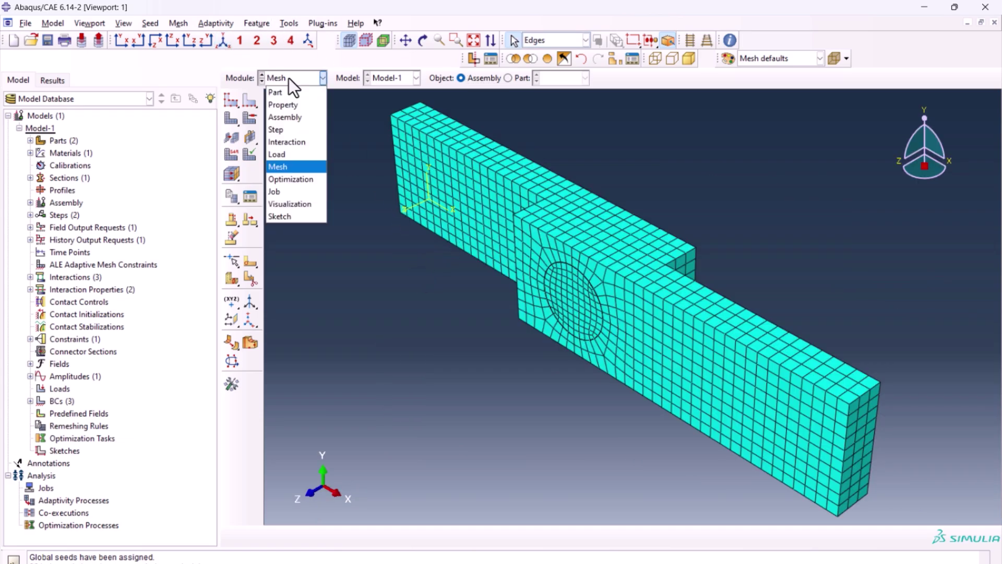
left_click(289, 143)
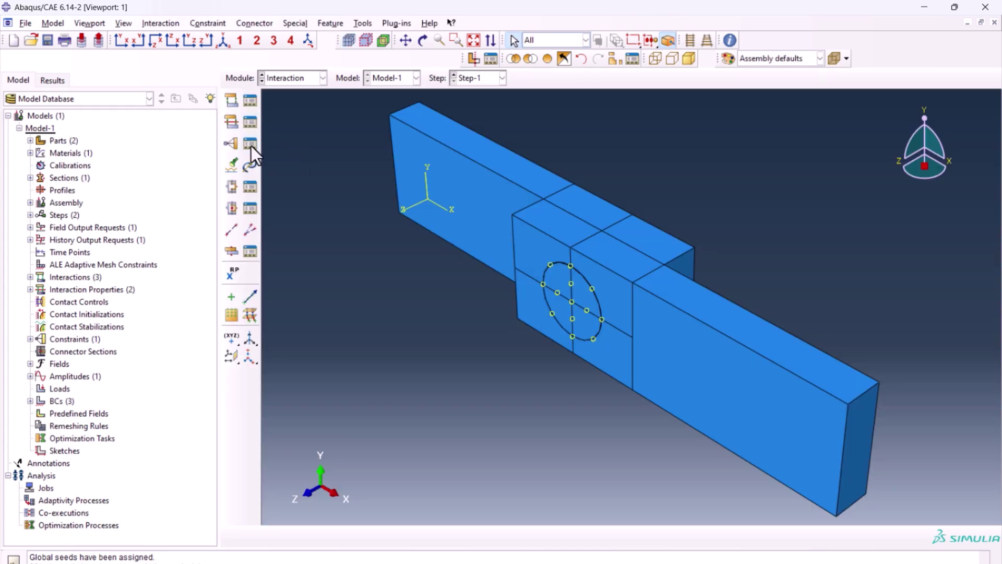
Step: Open the pin's rigid body constraint for editing and create a reference point at the centre of the pin's front face
left_click(251, 144)
double_click(92, 145)
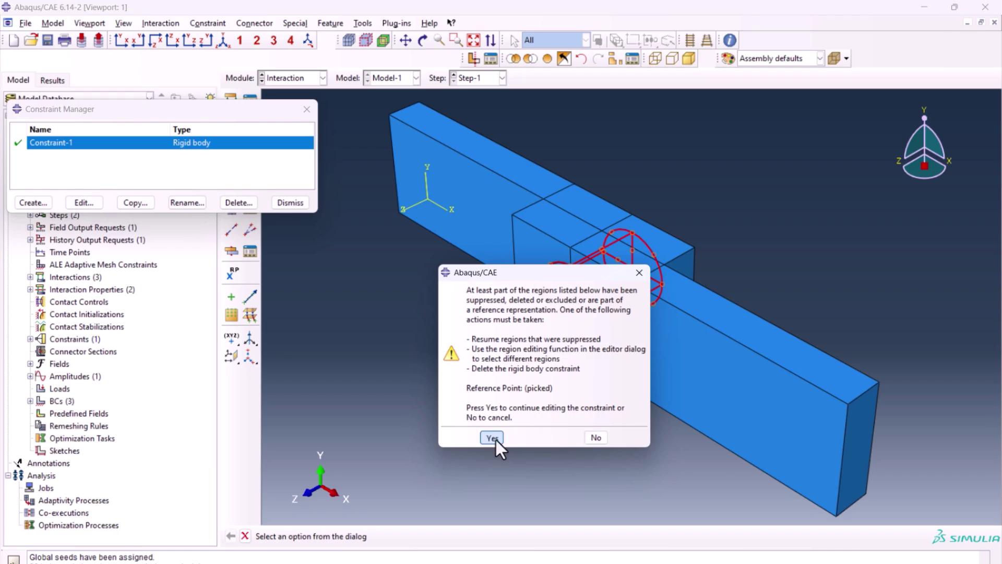
left_click(494, 438)
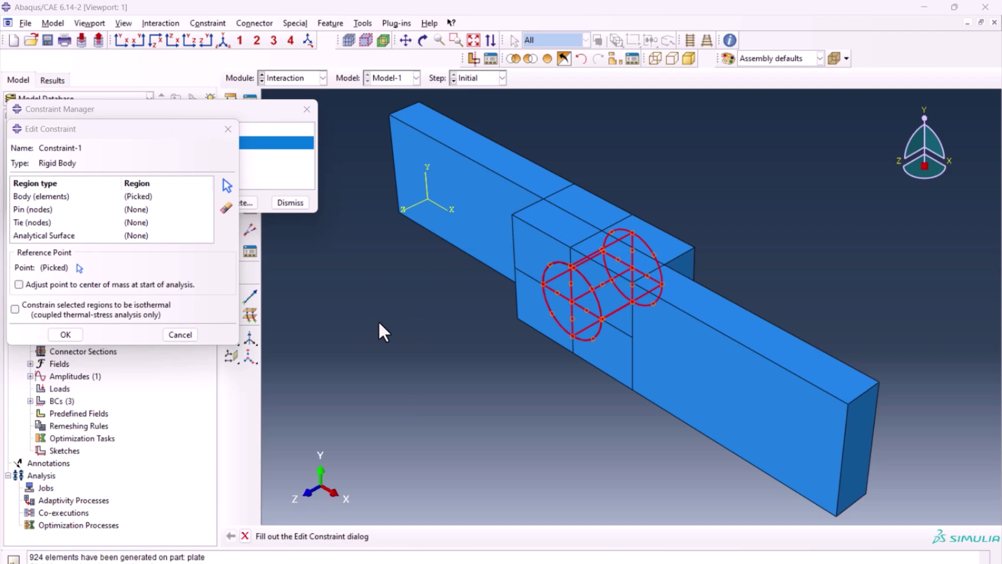
left_click_drag(177, 133, 224, 43)
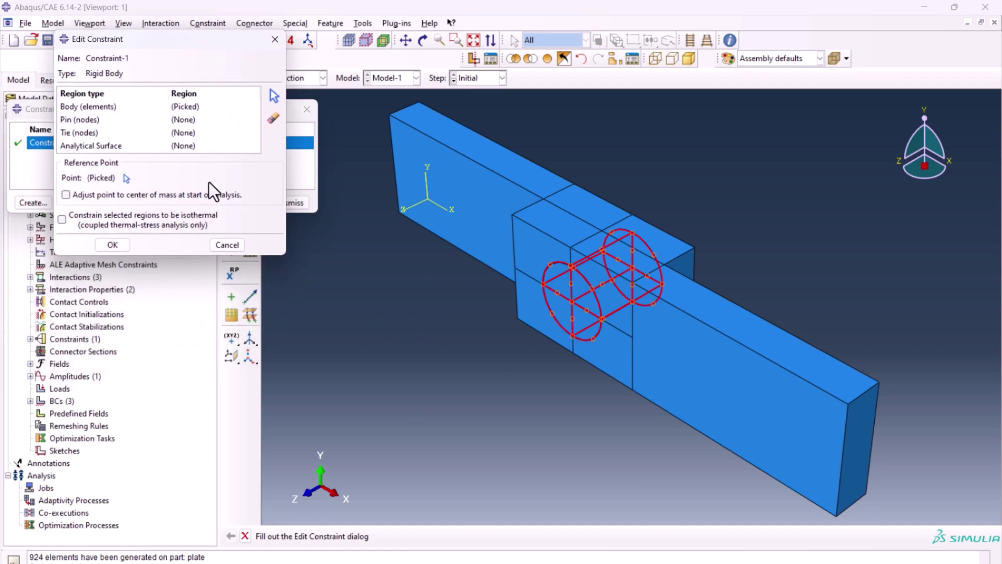
left_click(234, 269)
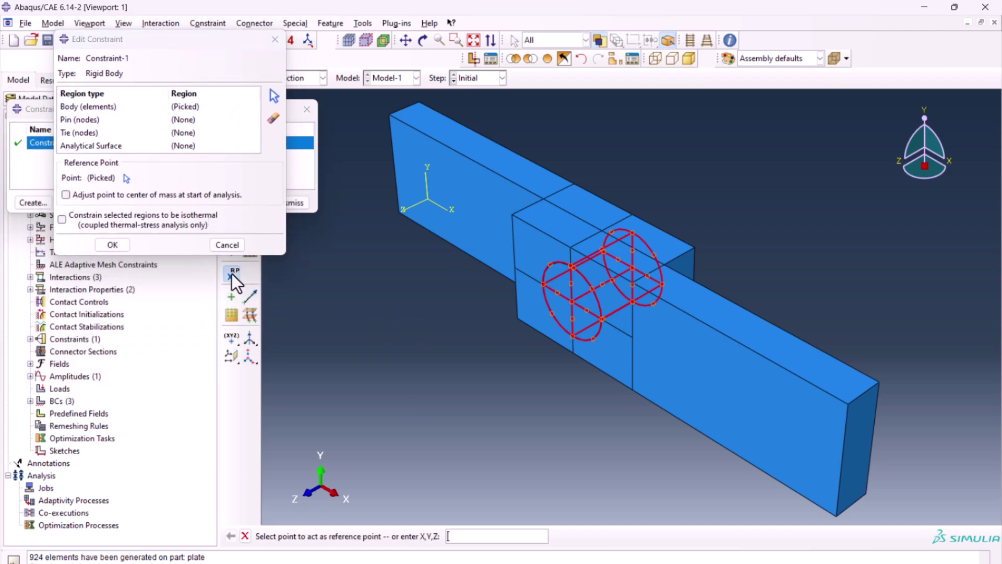
left_click(572, 301)
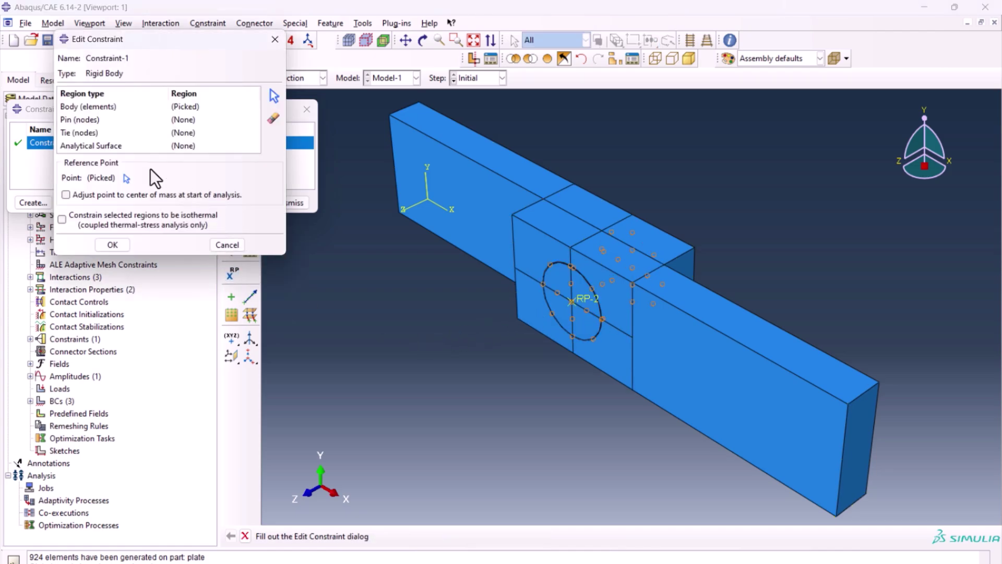
Step: Assign the new reference point at the pin's face centre as the rigid body constraint's reference point
left_click(140, 107)
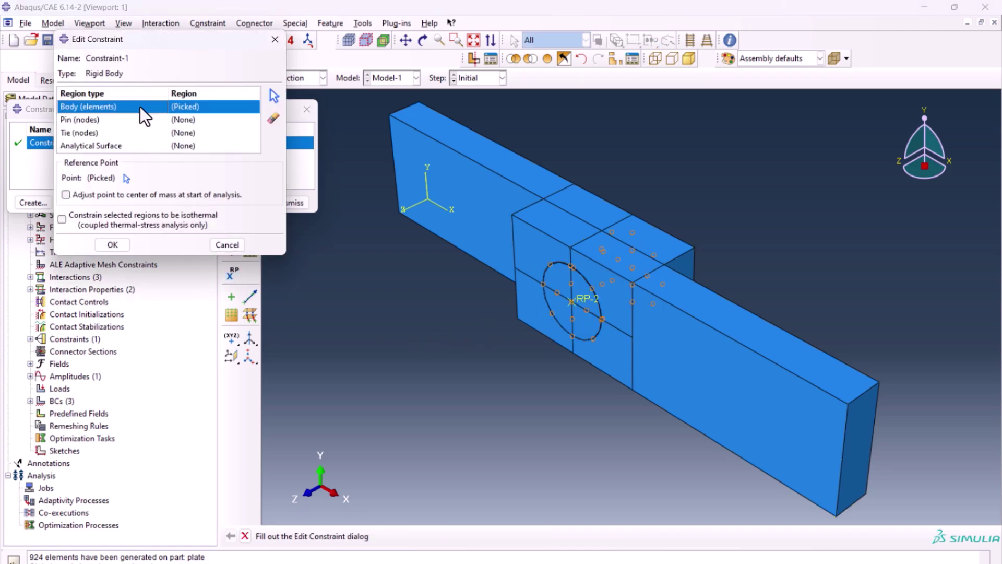
left_click(127, 179)
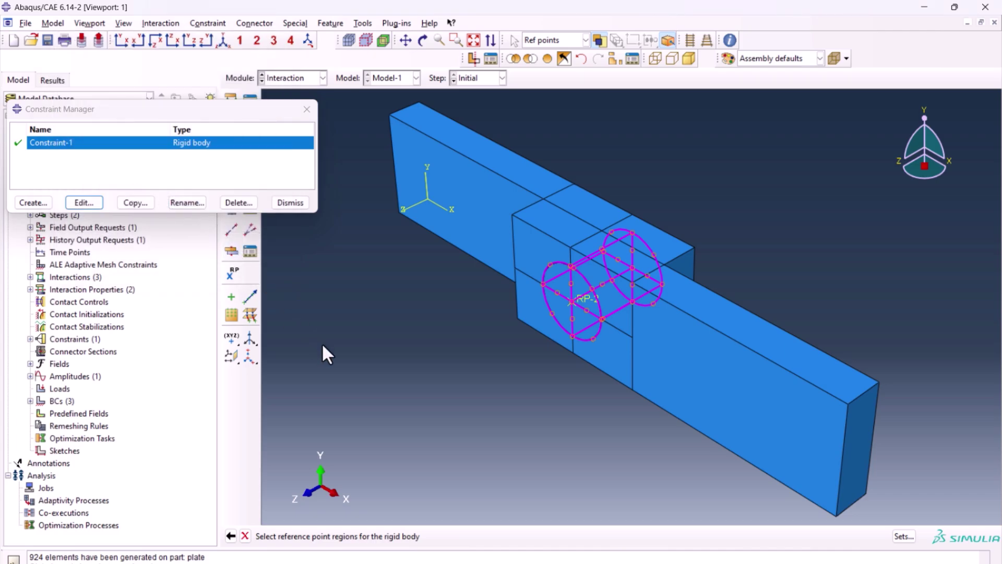
left_click(578, 296)
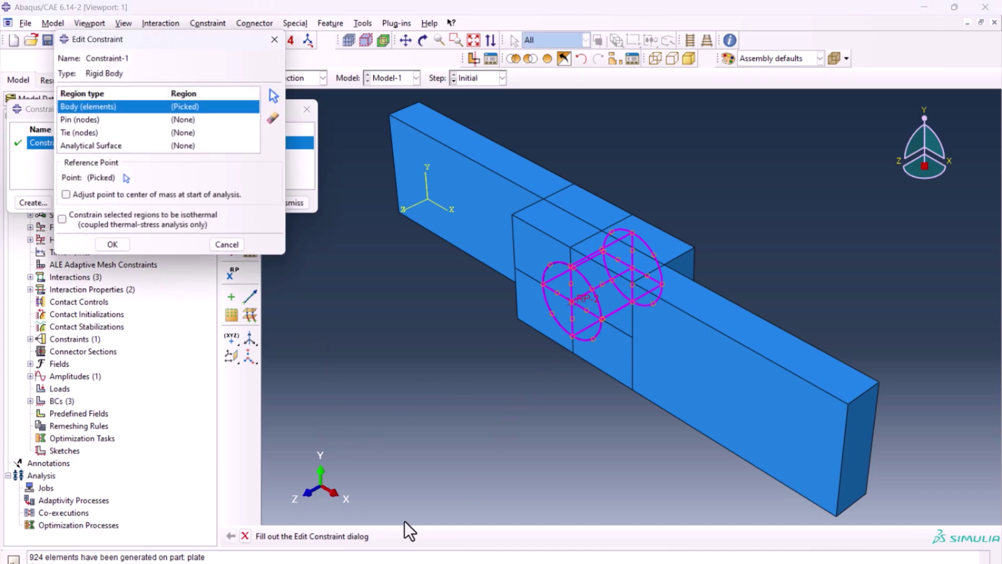
left_click(109, 242)
Step: Create a kinematic coupling constraint between the pin's reference point and a node region made of all pin cells, constraining all degrees of freedom
left_click(29, 204)
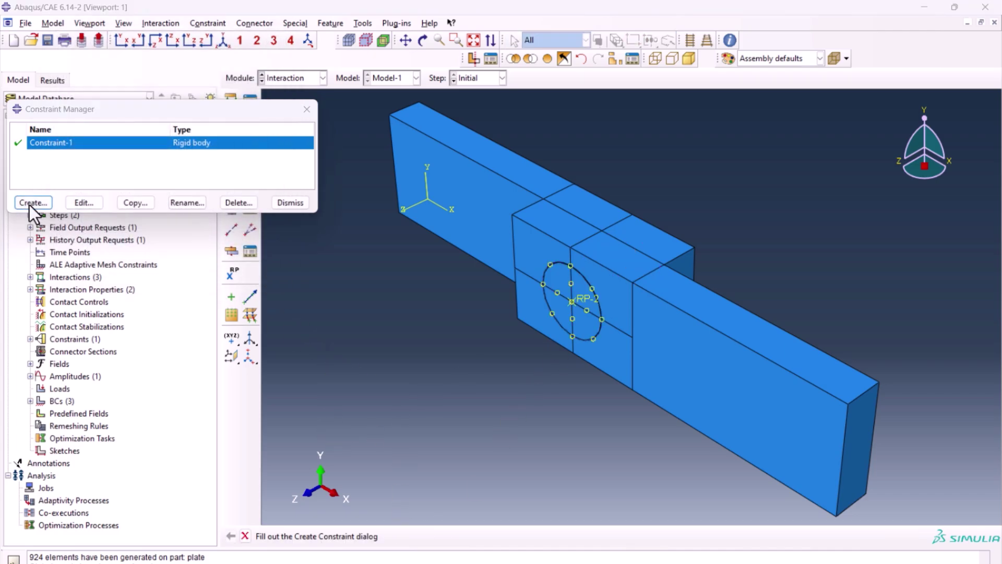
left_click(52, 217)
left_click(43, 305)
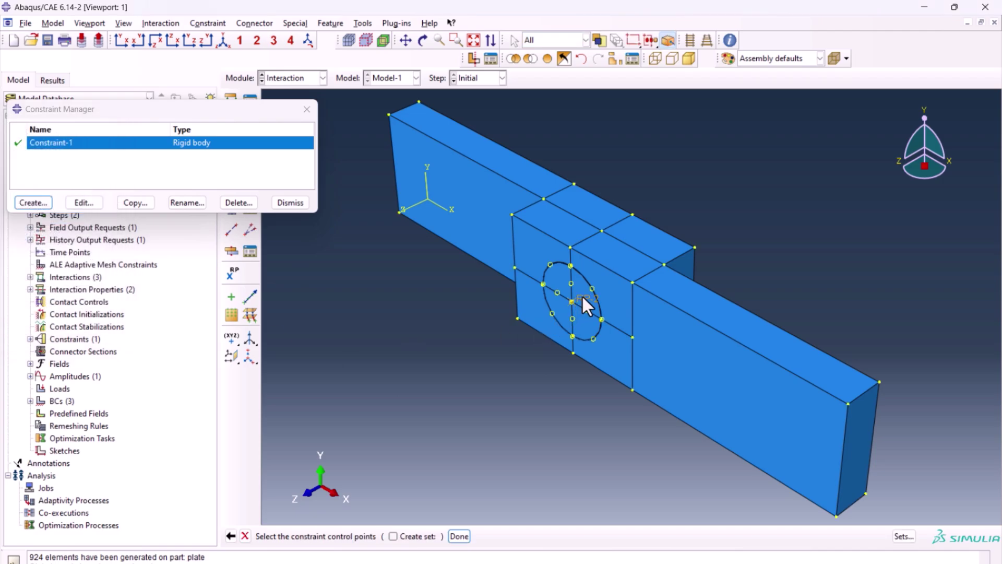
left_click(458, 536)
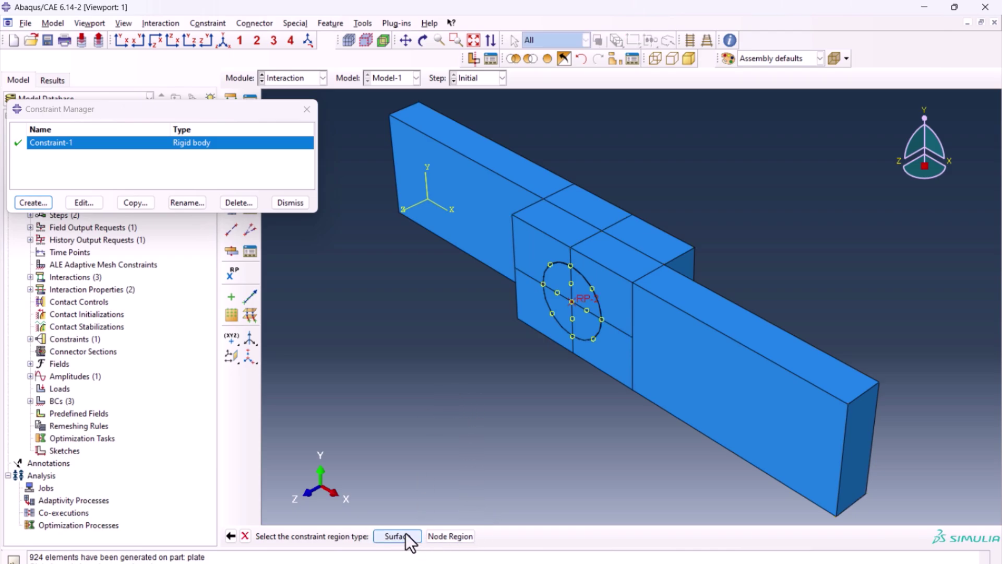
left_click(436, 538)
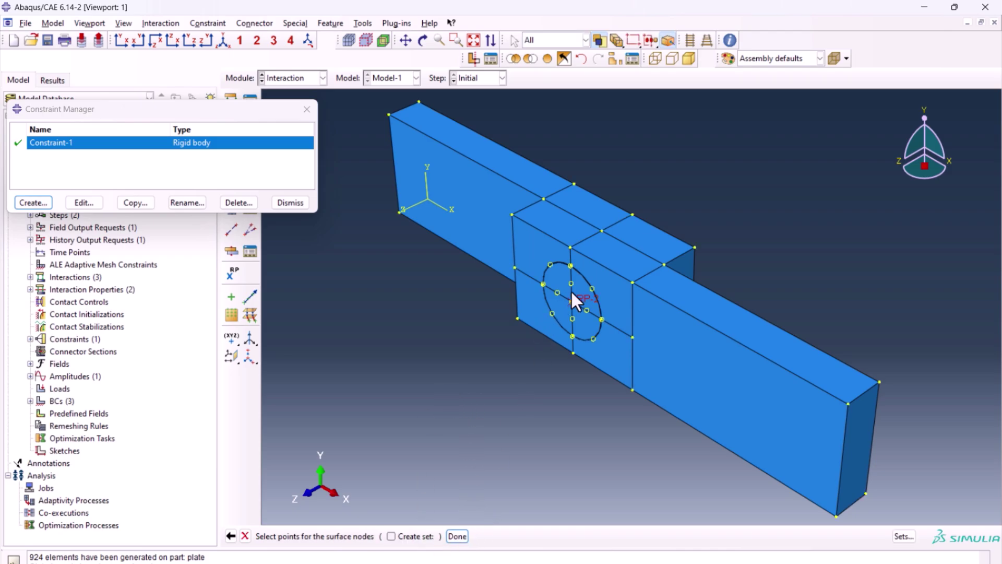
left_click(556, 38)
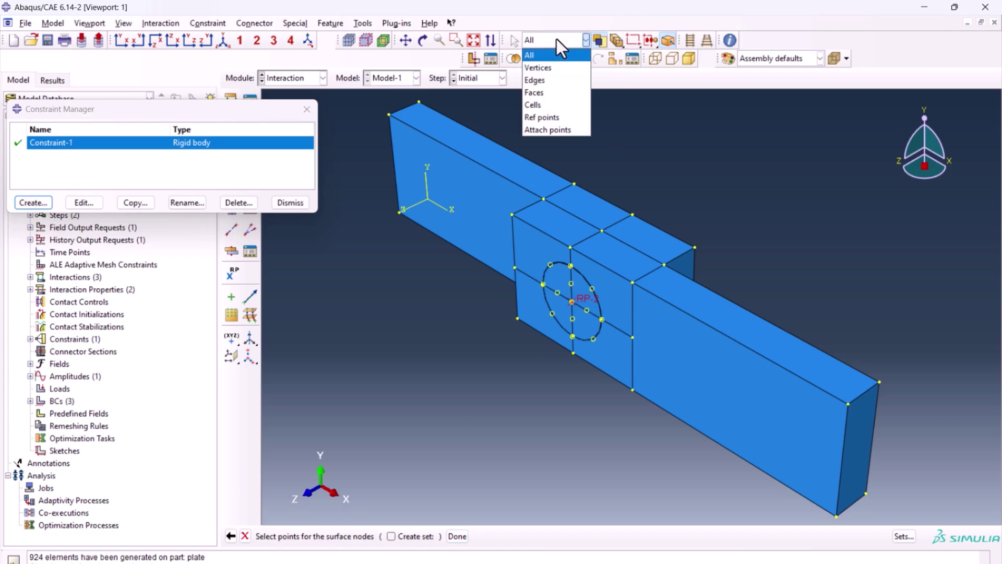
left_click(549, 105)
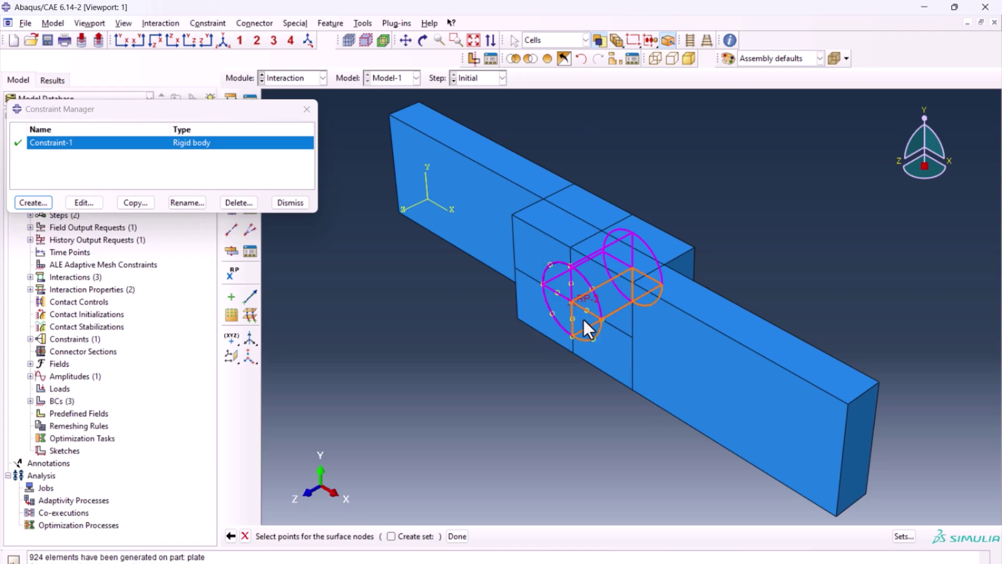
left_click(457, 536)
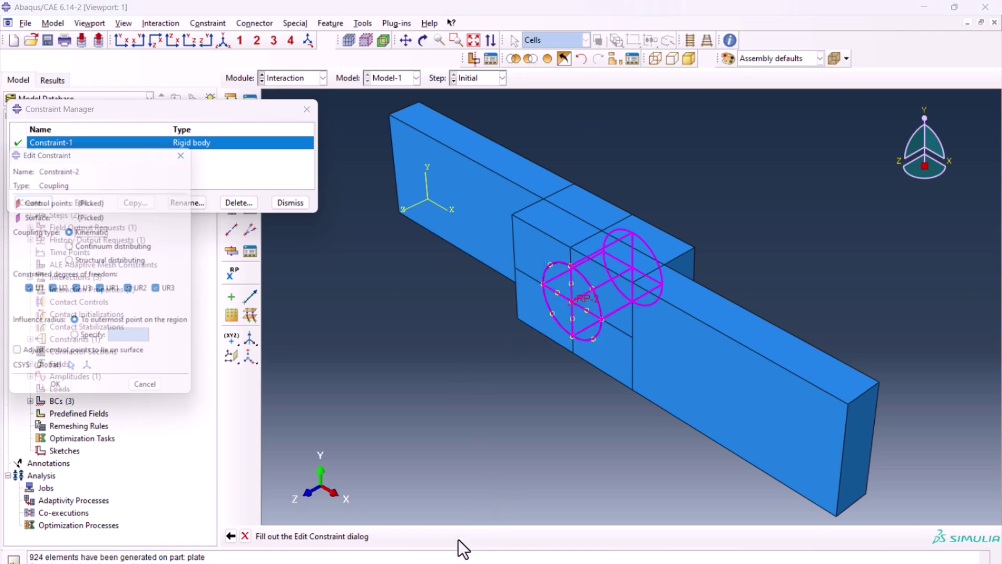
left_click(56, 396)
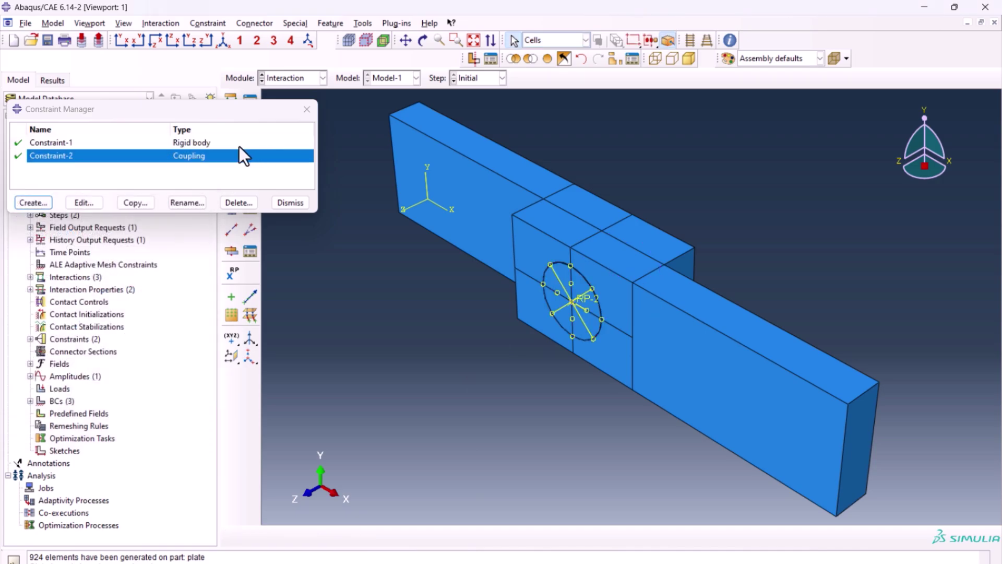
left_click(308, 111)
Step: Switch to the Load module and reassign the region of boundary condition BC-2 to the reference point at the pin's centre
left_click(299, 77)
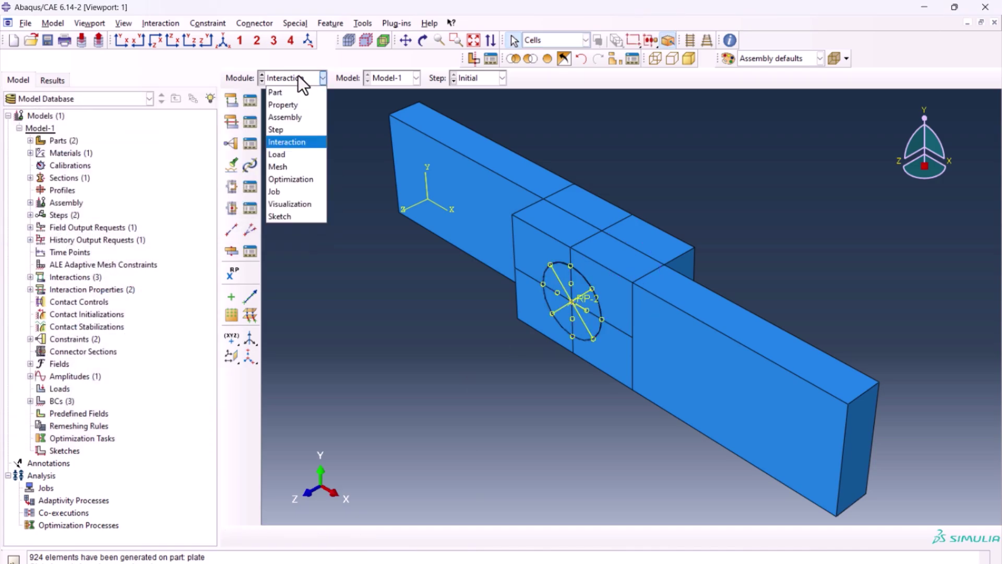
left_click(291, 153)
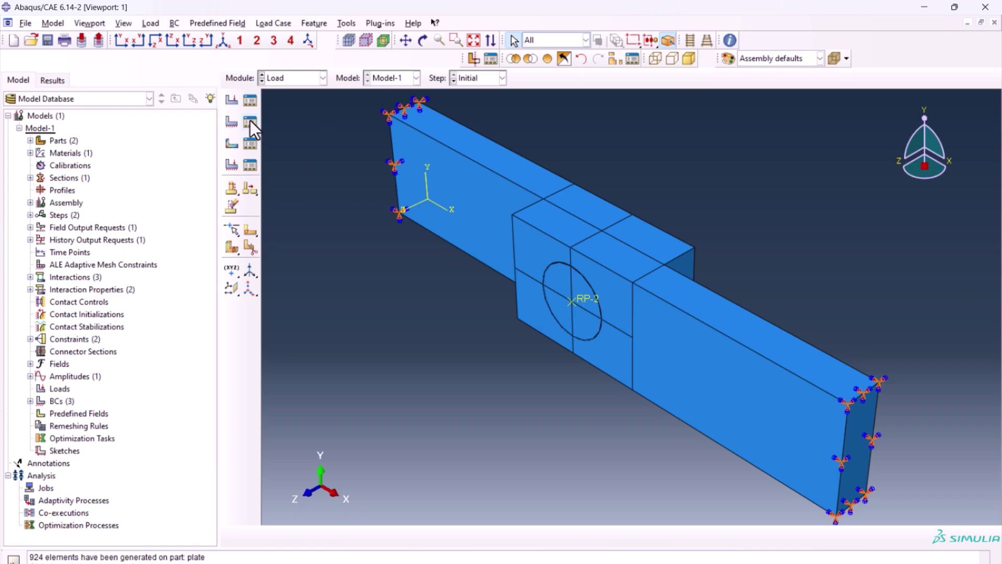
left_click(250, 121)
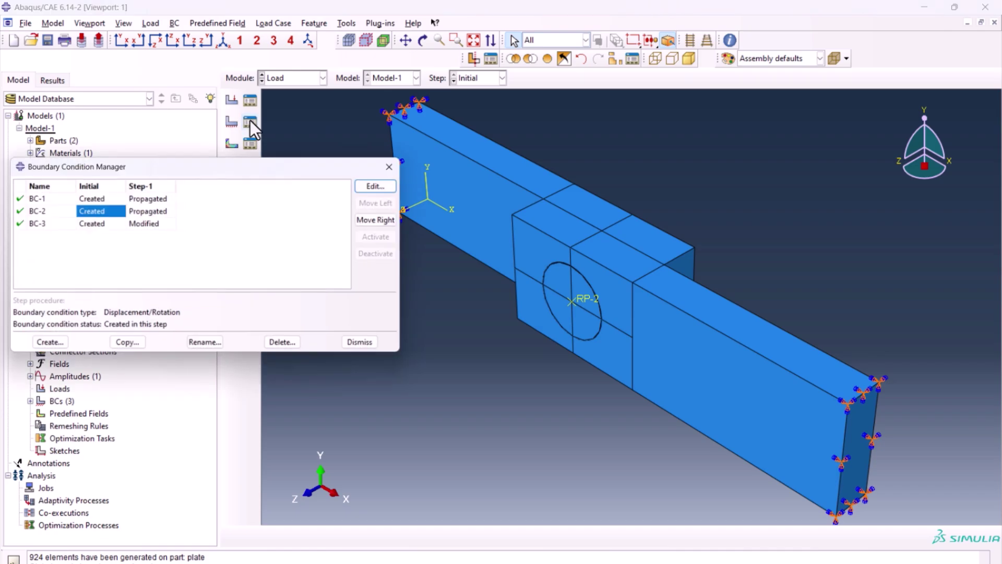
double_click(96, 211)
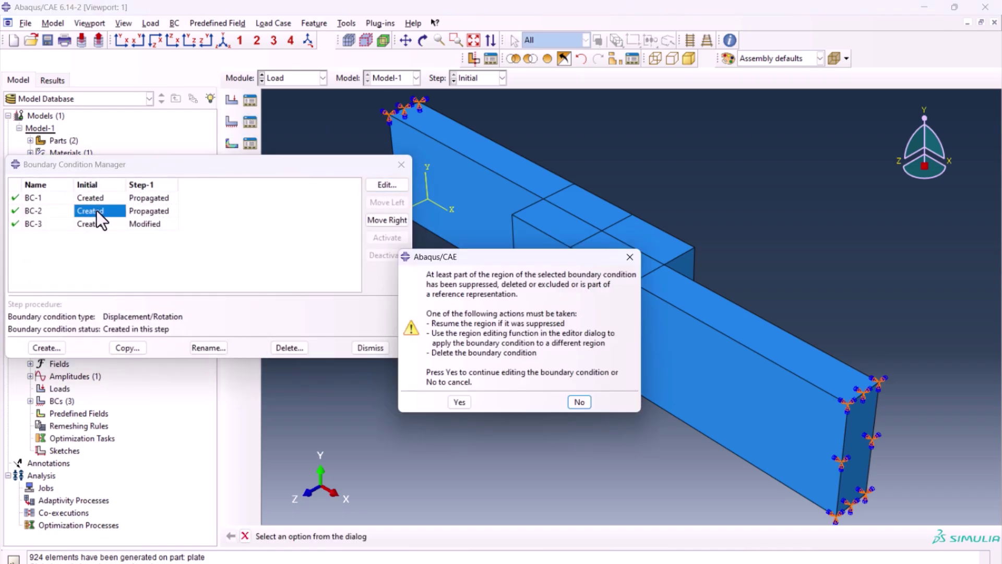
left_click(460, 402)
left_click(216, 180)
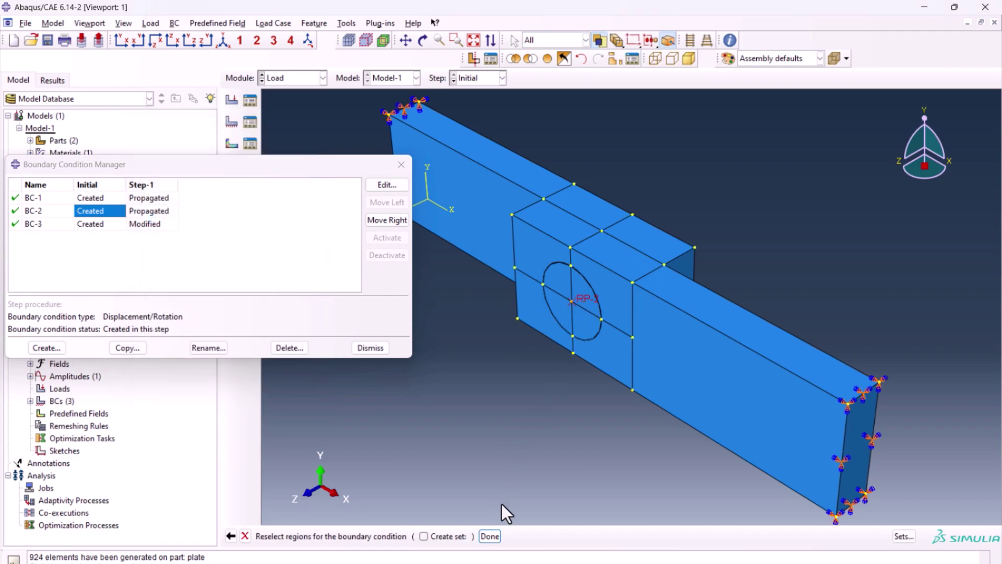
left_click(490, 536)
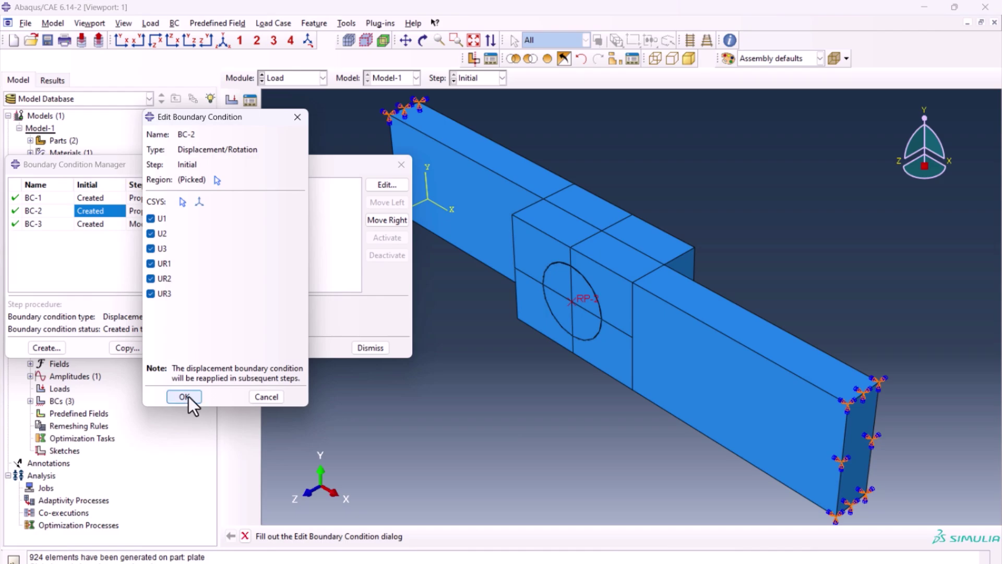
left_click(184, 396)
Step: Switch to the Job module and create a full analysis job named pinandPLATE for Model-1
left_click(279, 81)
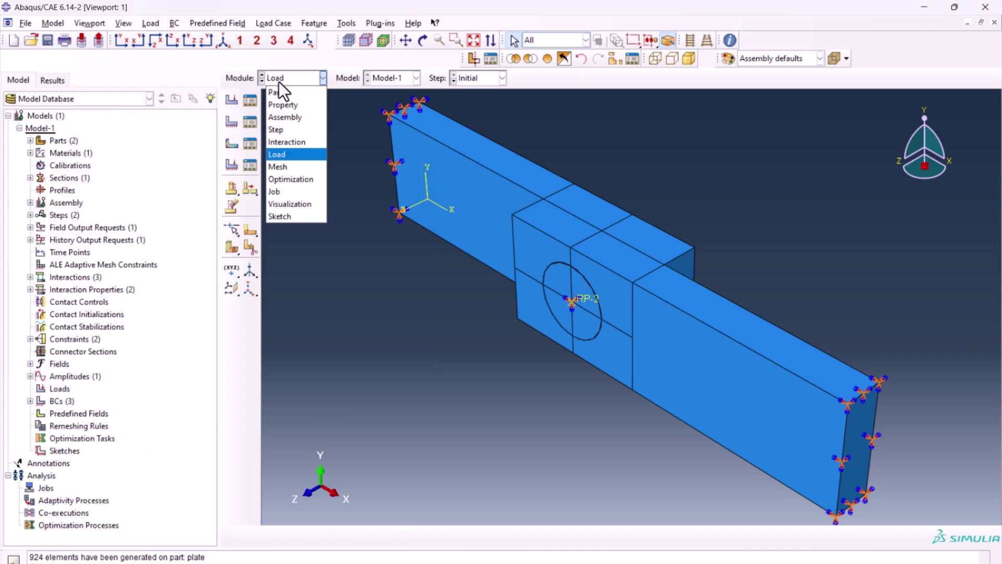
left_click(287, 191)
left_click(232, 100)
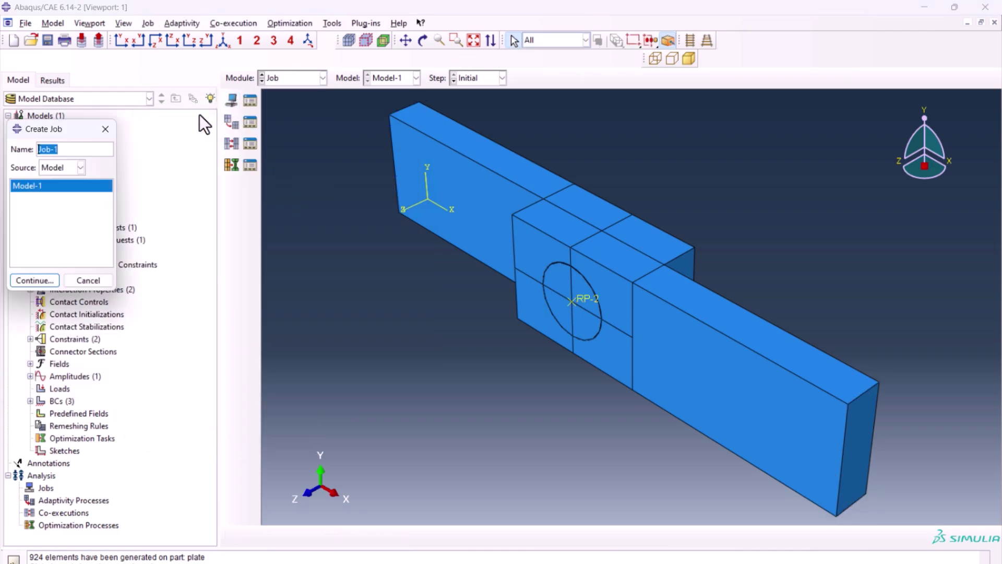
type("pinandPLATE")
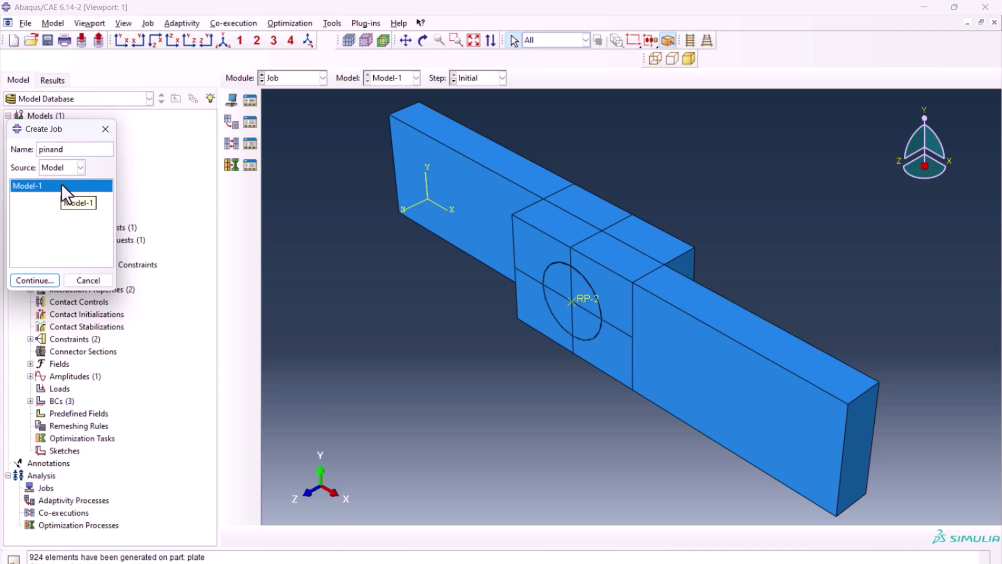
left_click(41, 277)
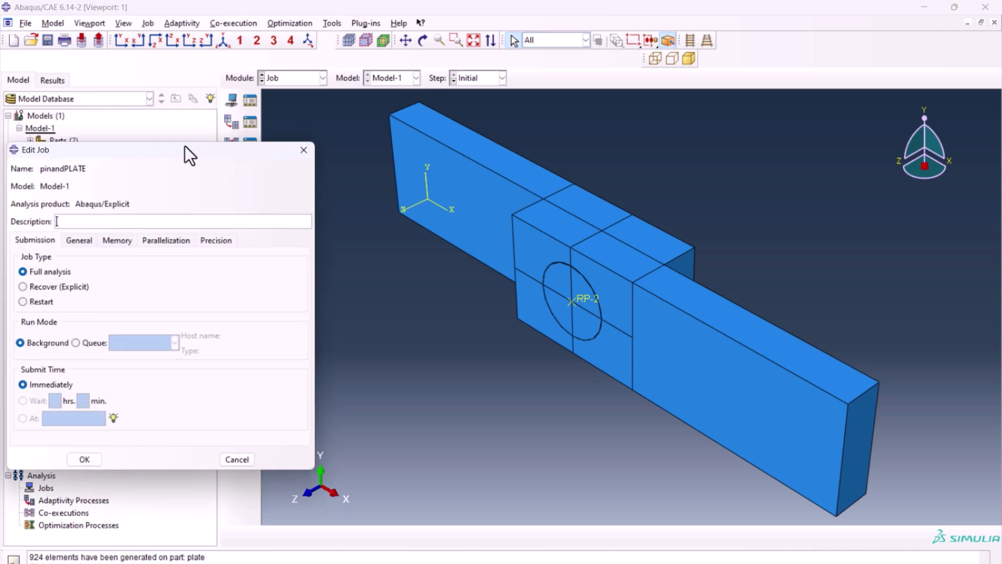
left_click(84, 459)
Step: Submit the pinandPLATE job and open its results
left_click(250, 102)
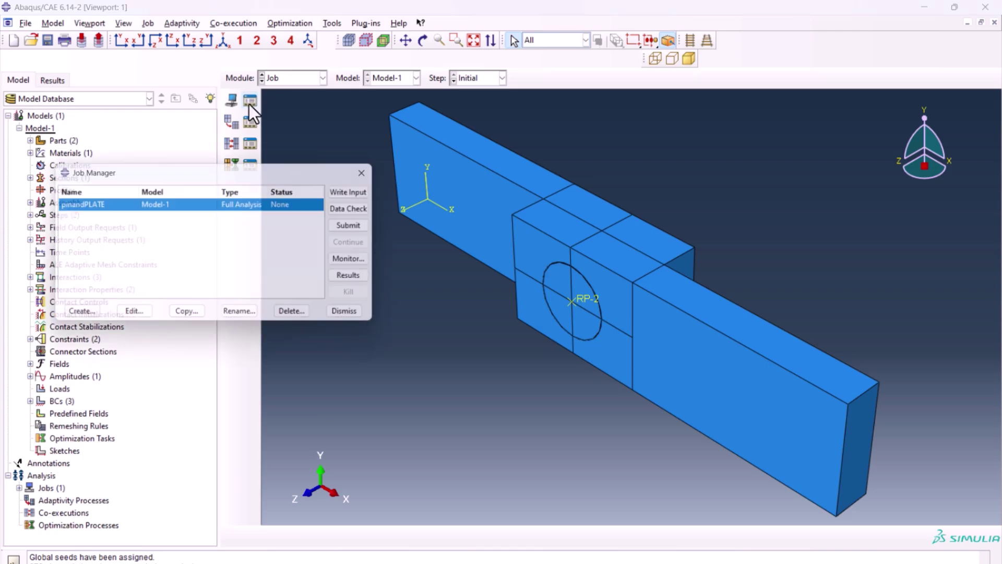
left_click(359, 223)
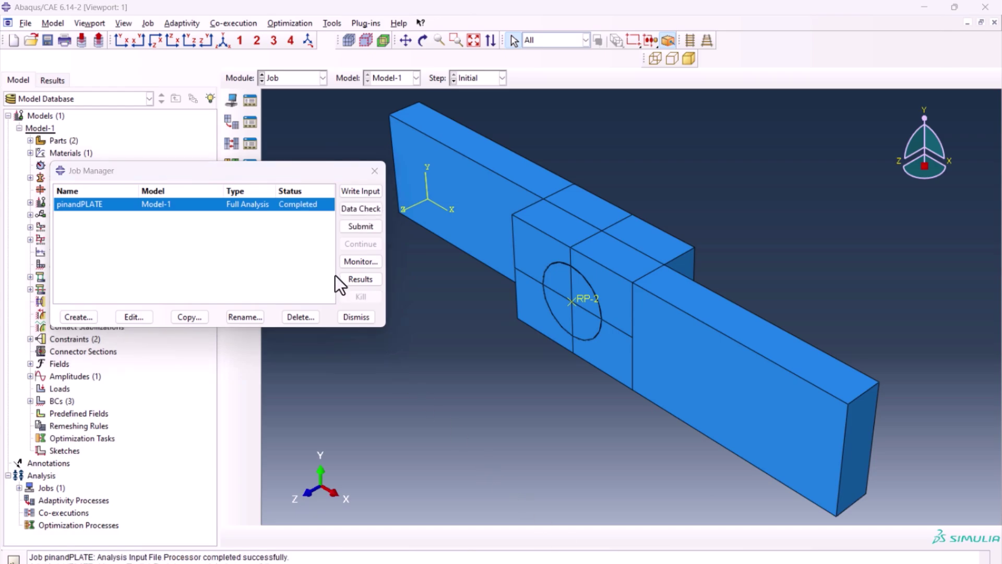
left_click(361, 279)
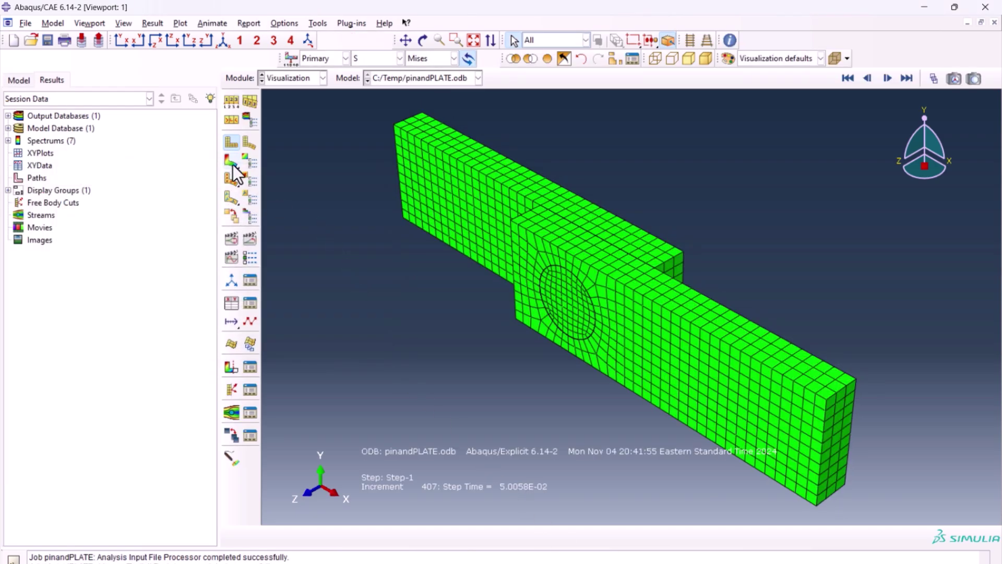
Step: Plot the Mises stress contours on the deformed shape and view the pin joint from the front
left_click(231, 161)
left_click_drag(483, 351, 626, 351, "ctrl+alt")
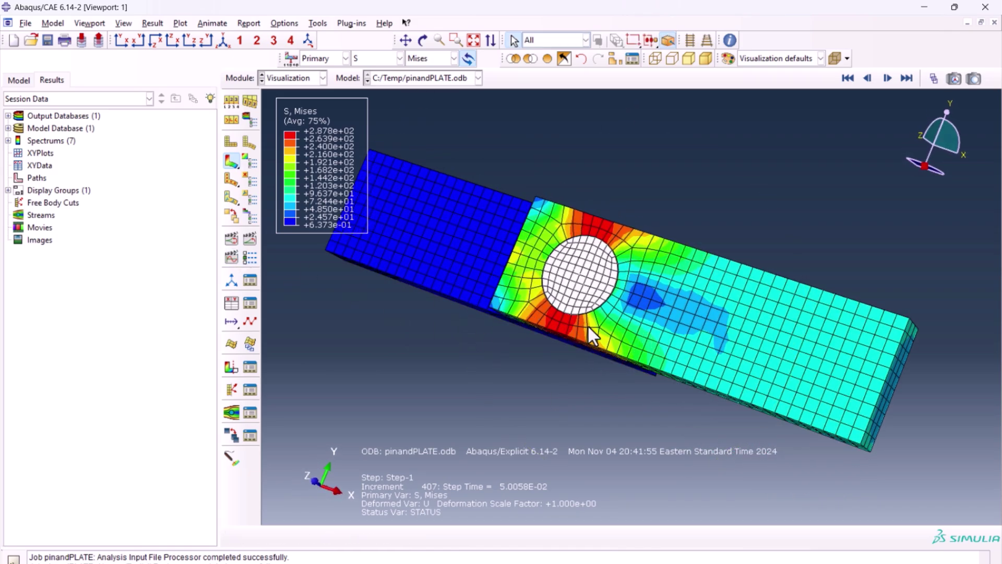
left_click_drag(542, 292, 575, 358, "ctrl+alt")
Step: Review the animation options and animate the time history of the Mises stress results around the pin joint
left_click(250, 257)
left_click_drag(194, 197, 89, 203)
left_click(47, 302)
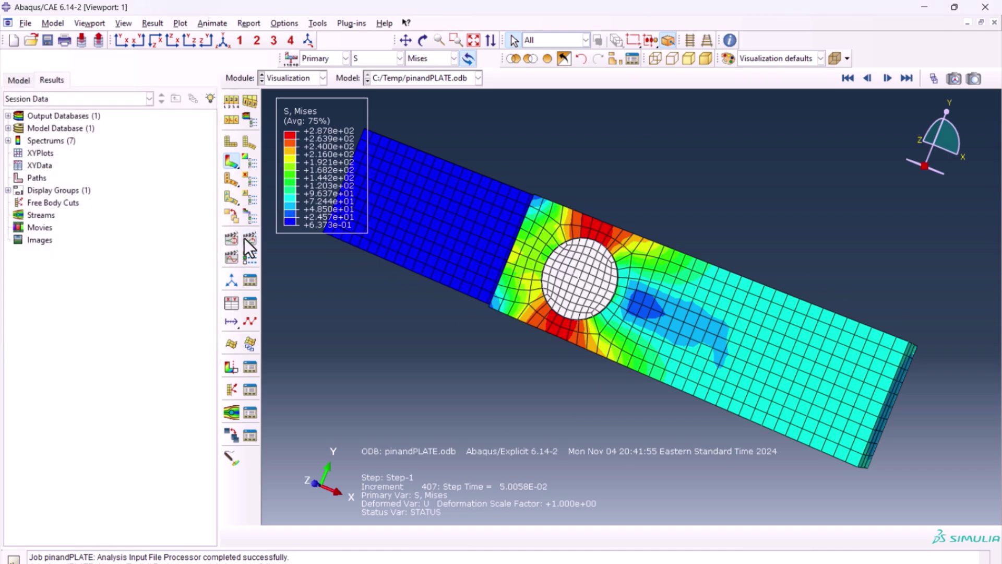
left_click(250, 238)
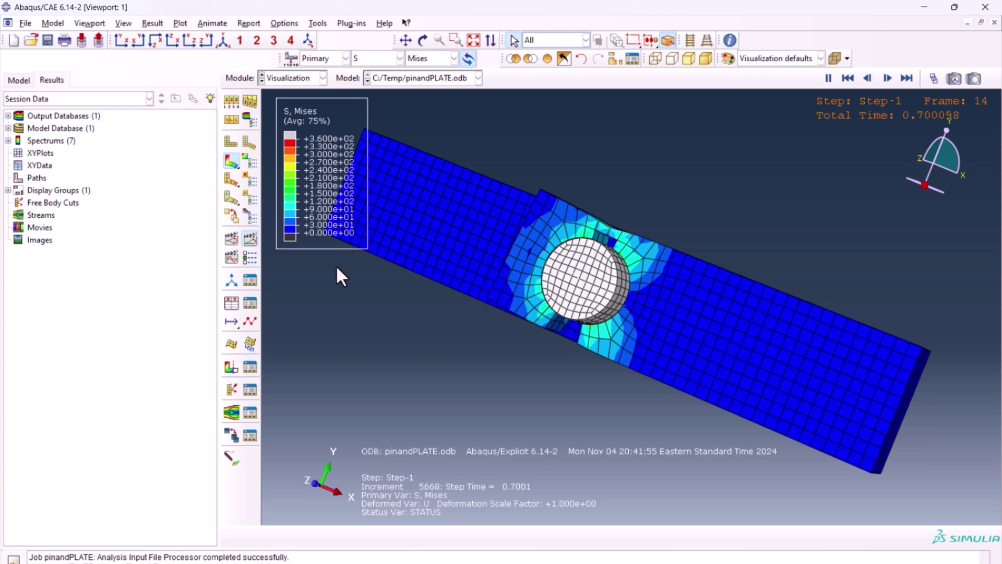
left_click_drag(571, 368, 597, 316, "ctrl+alt")
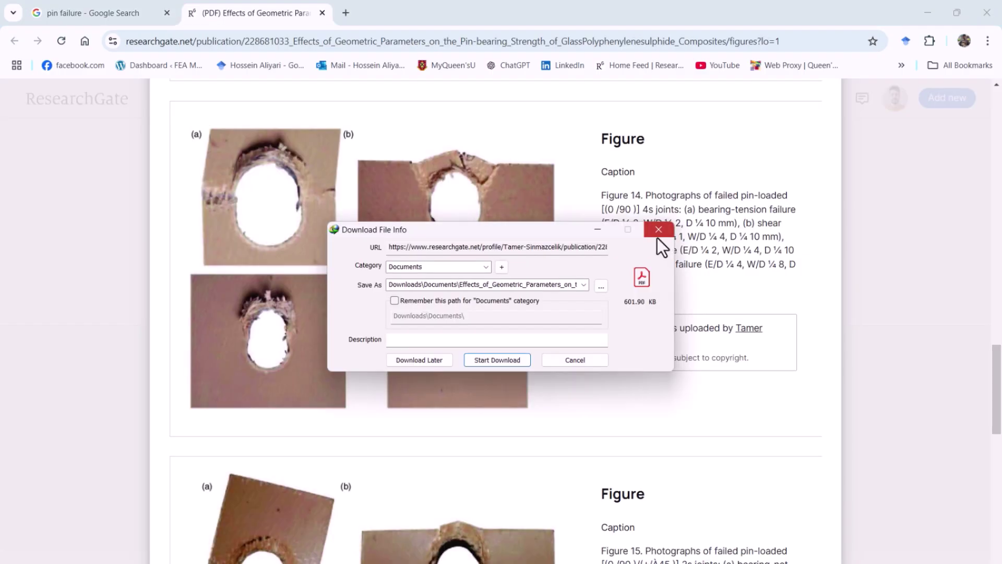
Step: In the ResearchGate browser page, dismiss the download prompt and examine the photographs of failed pin-loaded joints
left_click(659, 231)
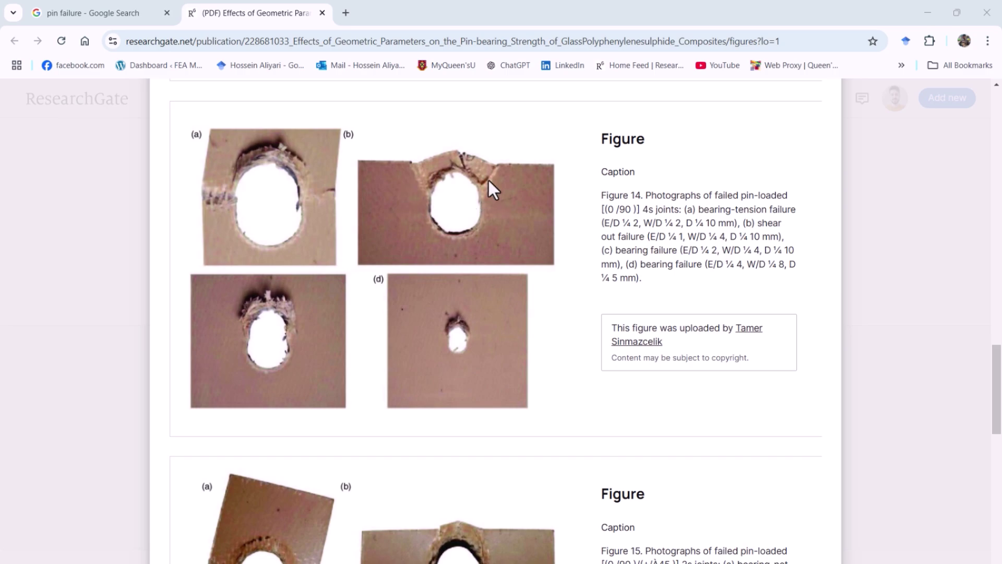
scroll(406, 205, "down", 4)
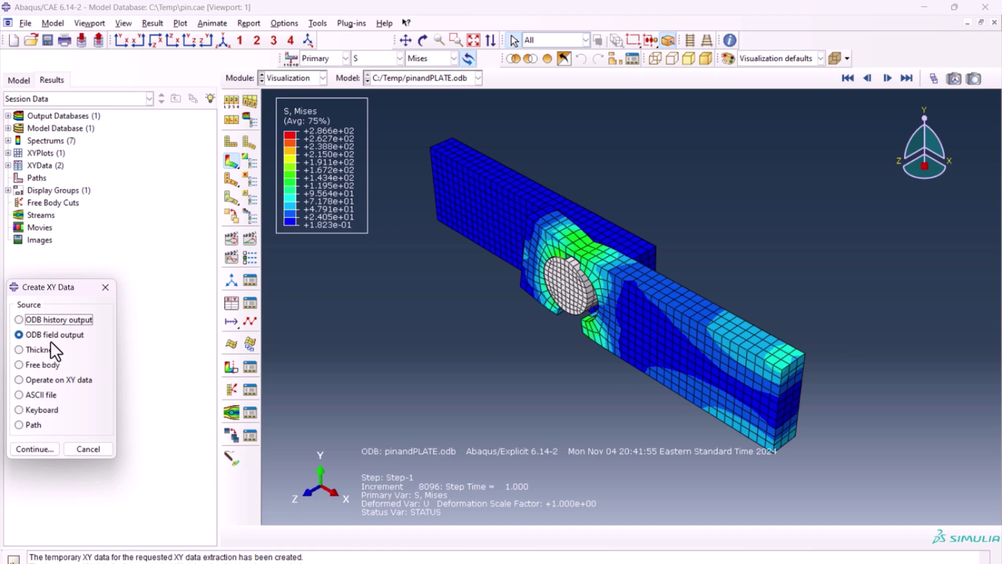
Step: Extract displacement U1 and reaction force RF1 from the ODB field output at the lower corner node of the front plate's free end and plot them over time
left_click(41, 450)
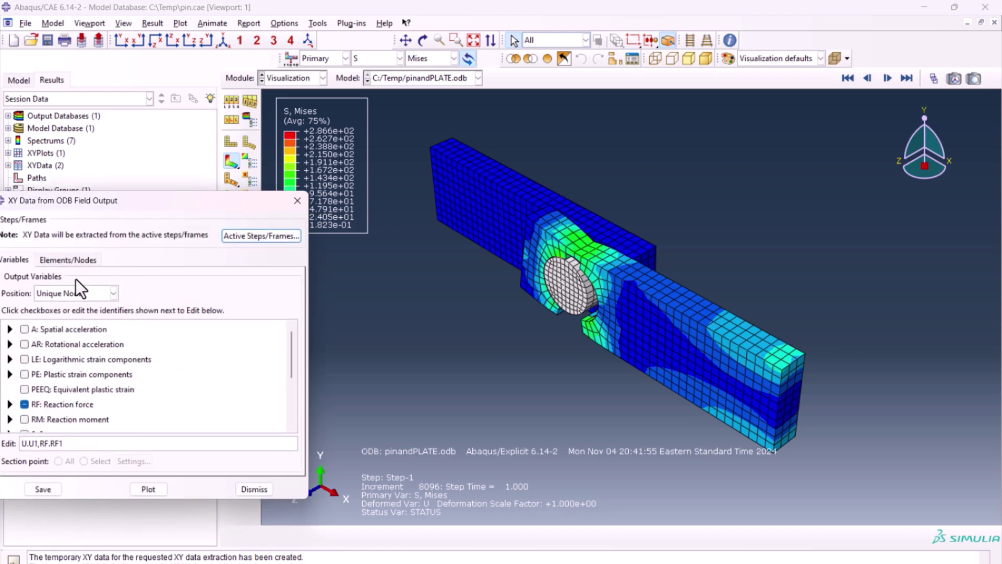
left_click_drag(100, 202, 177, 134)
scroll(108, 321, "down", 2)
scroll(108, 320, "down", 3)
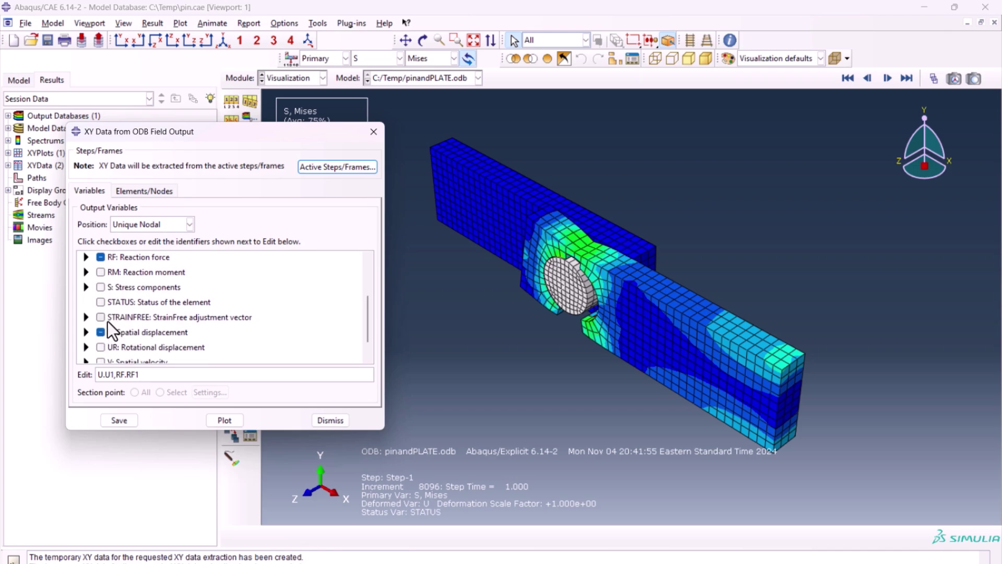
left_click(143, 192)
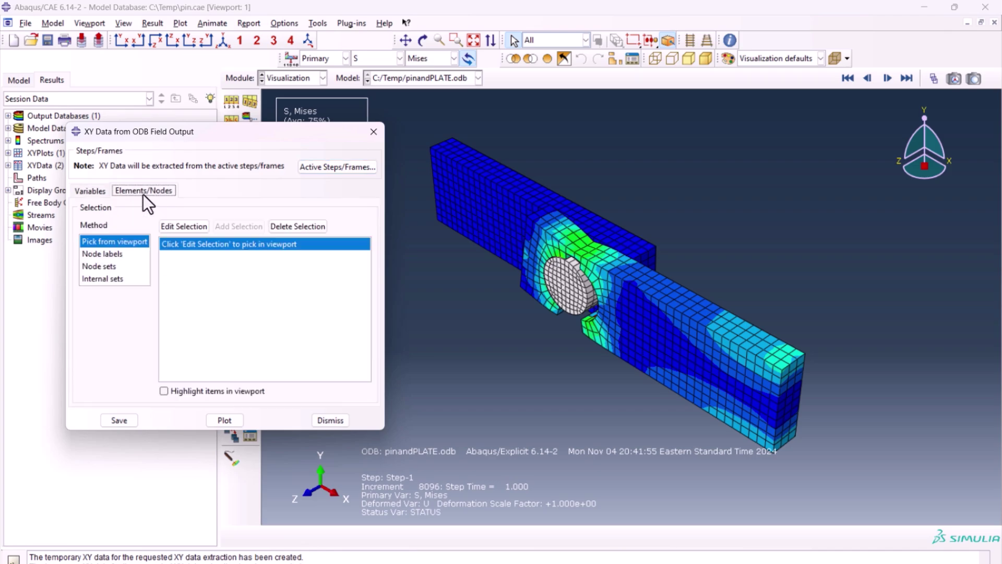
left_click(183, 226)
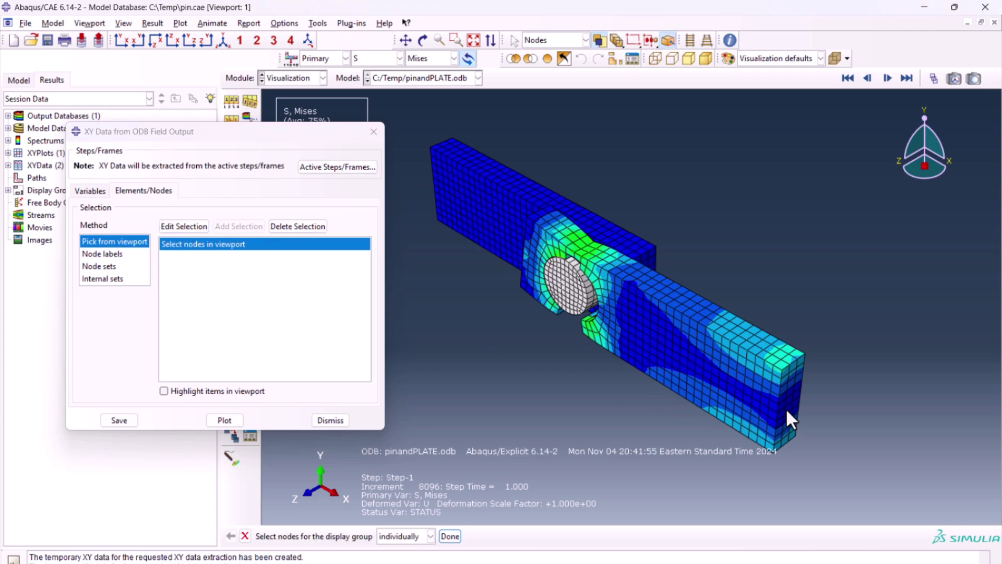
scroll(756, 318, "down", 1)
scroll(777, 435, "up", 2)
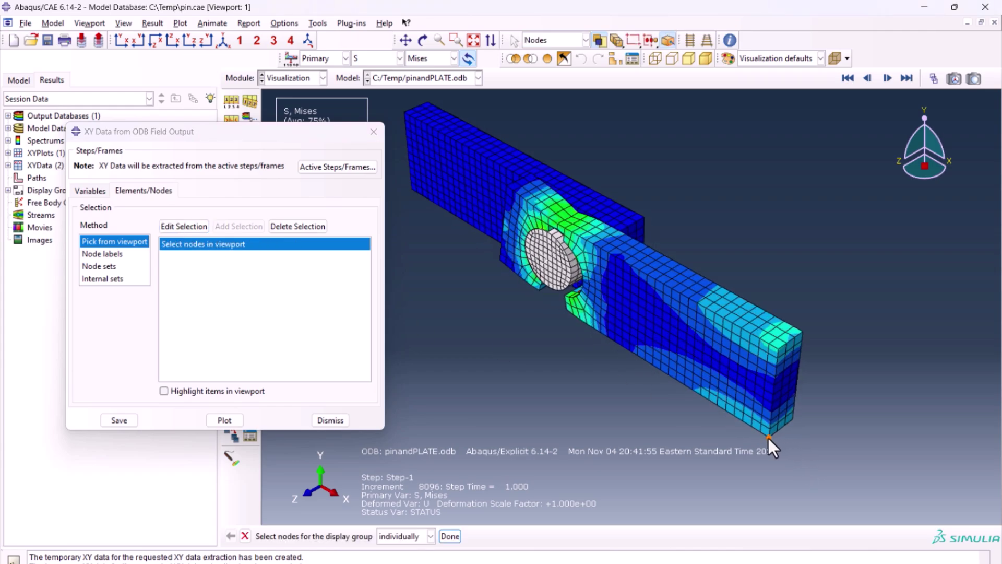
left_click(450, 536)
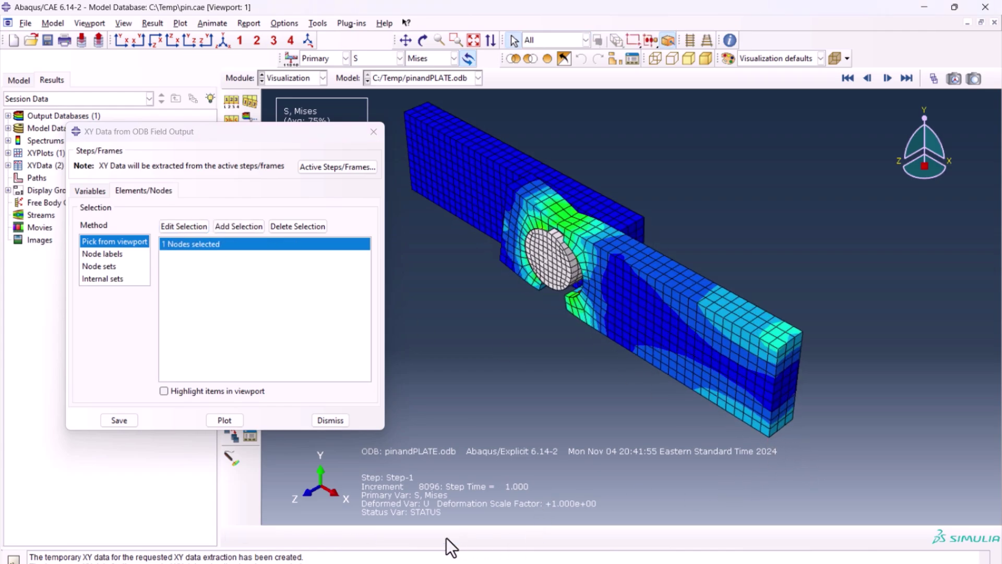
left_click(236, 421)
left_click(373, 132)
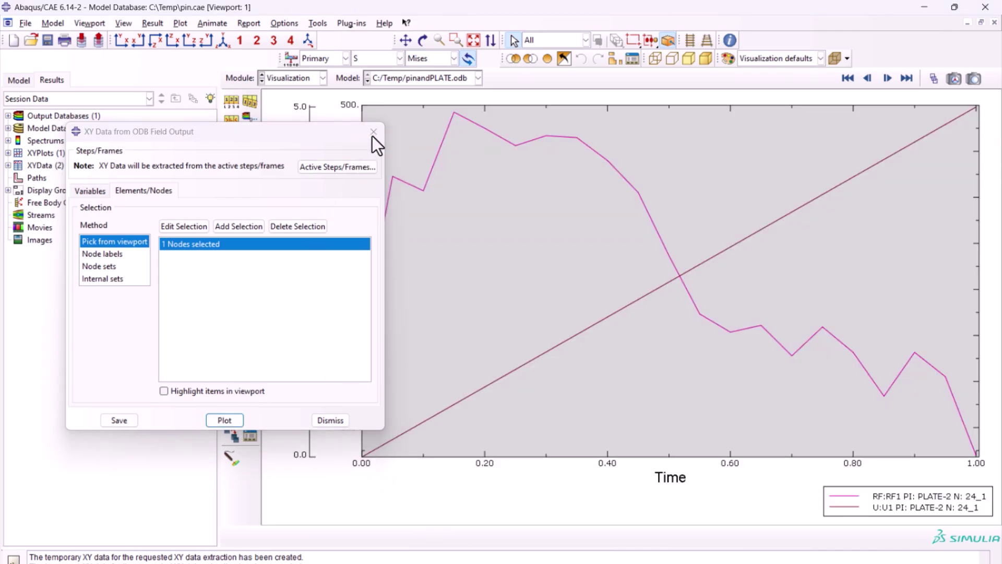
Step: Operate on the XY data to combine U1 with RF1 and plot the resulting force–displacement curve
left_click(231, 303)
left_click(44, 381)
left_click(42, 449)
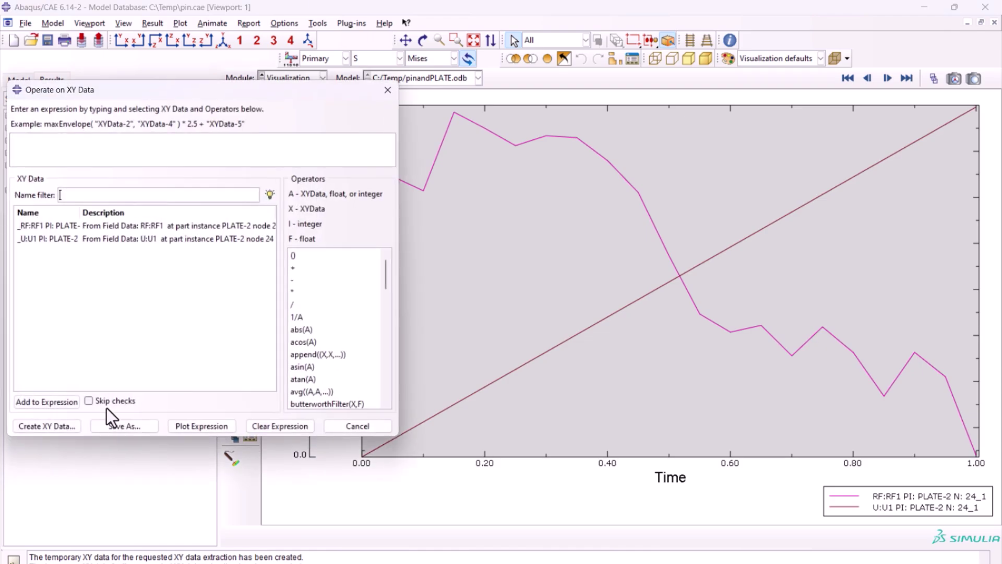
scroll(331, 341, "down", 3)
left_click(318, 329)
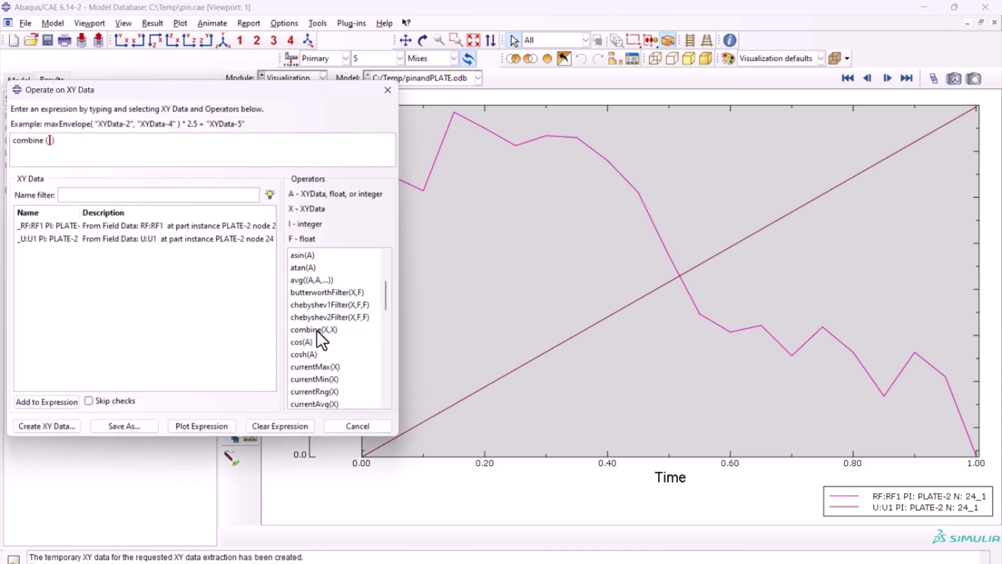
left_click(90, 239)
type(",")
left_click(89, 227)
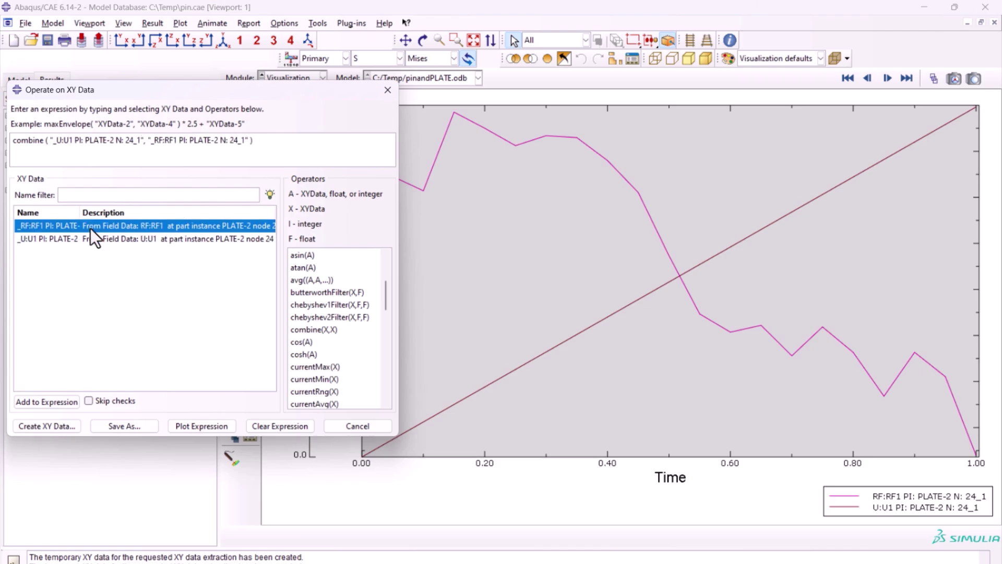
left_click(218, 426)
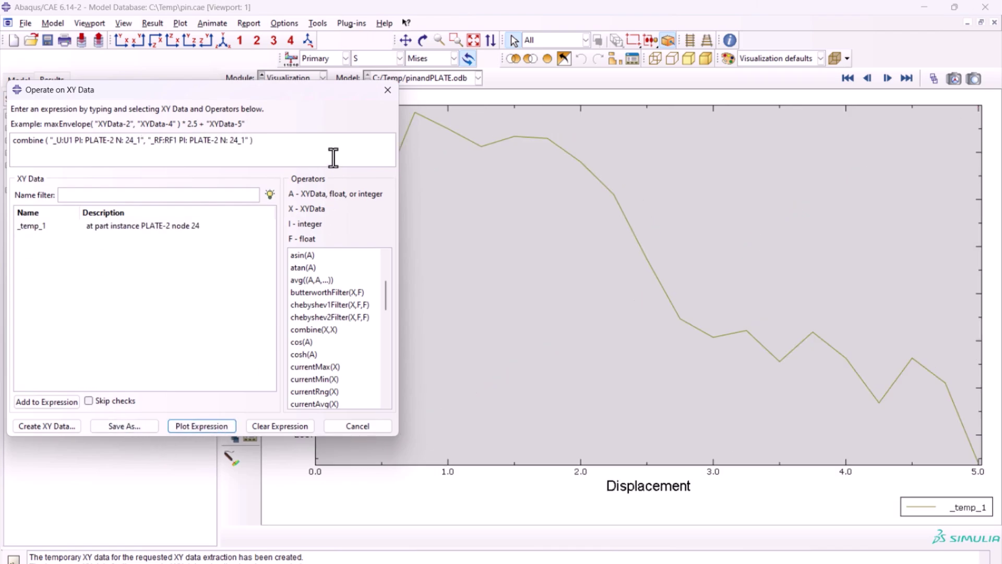
left_click(383, 96)
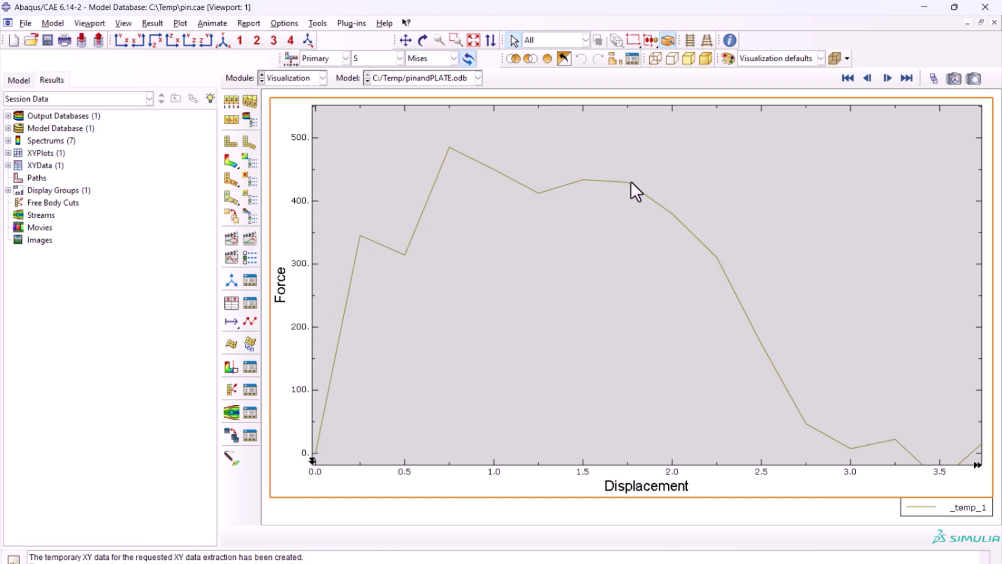
Step: Switch to the paper open in Adobe Acrobat and examine the load–displacement curves of the joints in Figure 13
key("alt+Tab")
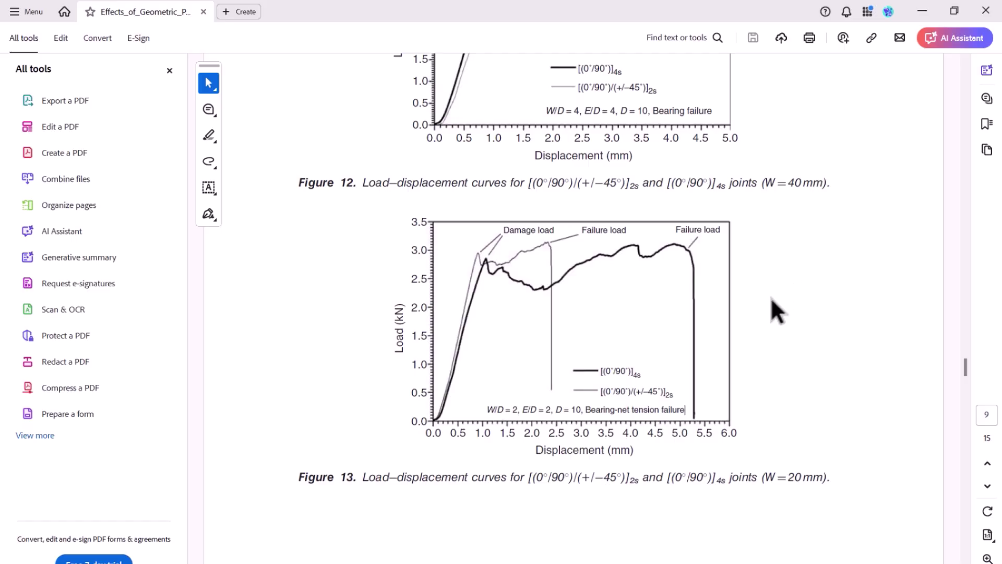